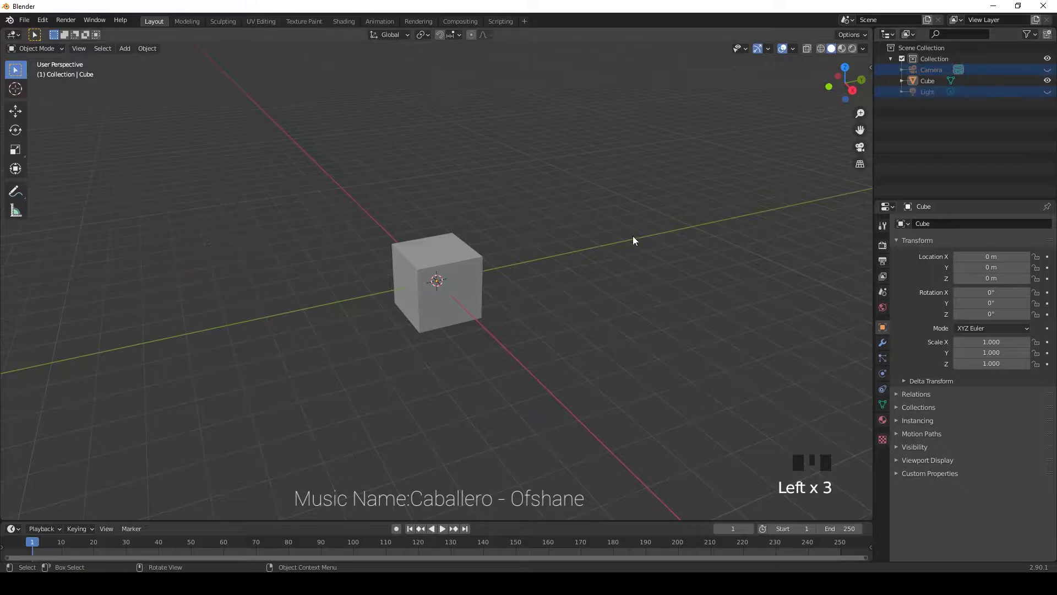
Step: Scale the cube into a long thin bar, about 12.39 along X and 0.191 along Z
{"action": "left_click", "coordinate": [432, 296]}
{"action": "key", "text": "KP_1"}
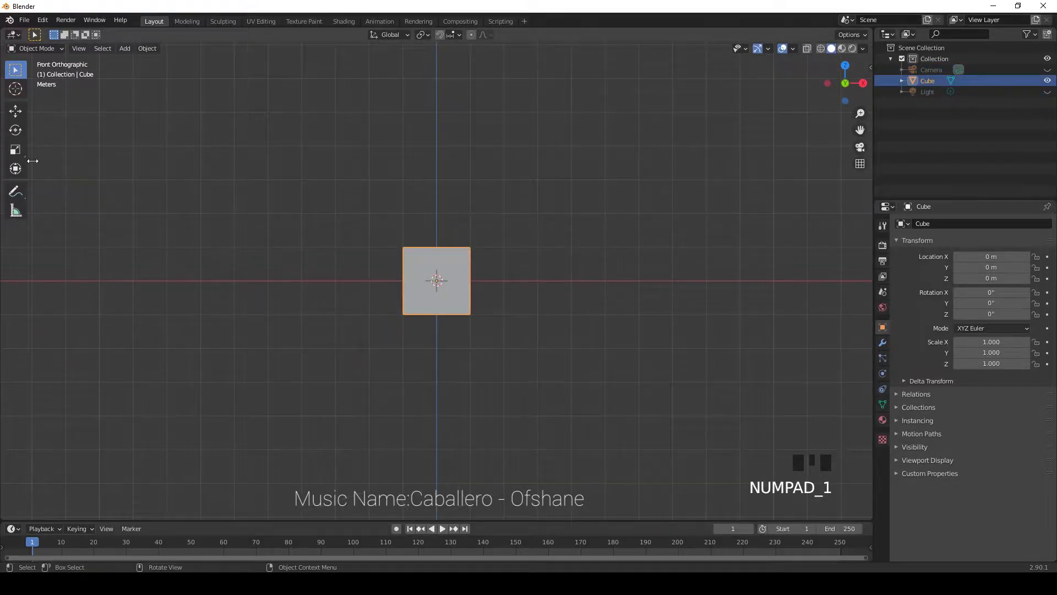
{"action": "left_click", "coordinate": [16, 149]}
{"action": "left_click_drag", "start_coordinate": [436, 238], "coordinate": [150, 295]}
{"action": "scroll", "coordinate": [138, 303], "scroll_direction": "down", "scroll_amount": 5}
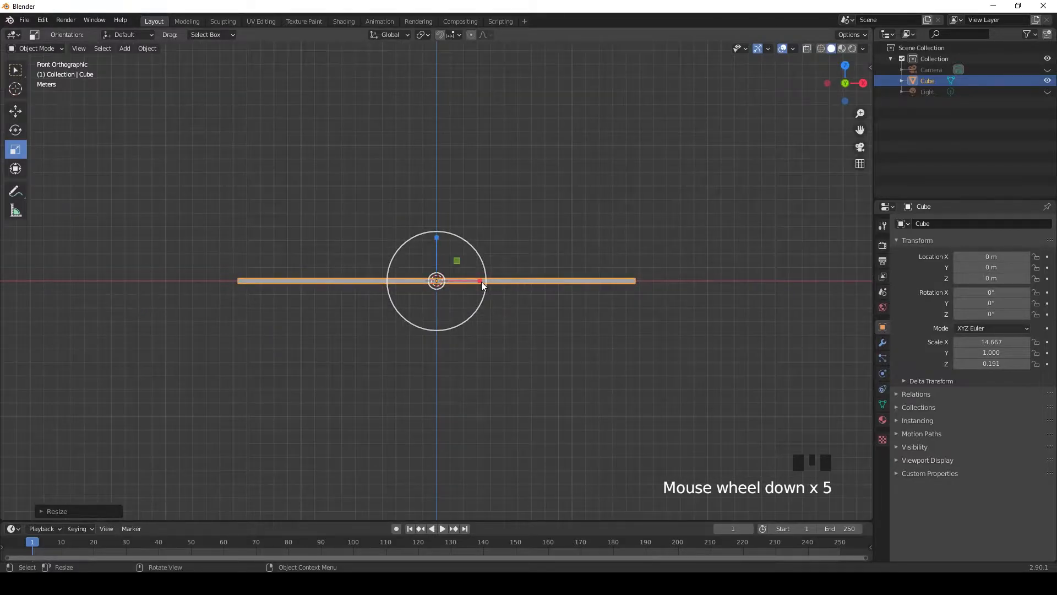
{"action": "left_click_drag", "start_coordinate": [481, 282], "coordinate": [474, 282]}
Step: Narrow the bar to a scale of about 0.804 along Y
{"action": "left_click", "coordinate": [507, 332]}
{"action": "middle_click_drag", "start_coordinate": [508, 332], "coordinate": [628, 320]}
{"action": "key", "text": "KP_3"}
{"action": "scroll", "coordinate": [454, 283], "scroll_direction": "up", "scroll_amount": 3}
{"action": "scroll", "coordinate": [455, 283], "scroll_direction": "up", "scroll_amount": 4}
{"action": "left_click", "coordinate": [455, 283]}
{"action": "left_click_drag", "start_coordinate": [478, 281], "coordinate": [467, 282]}
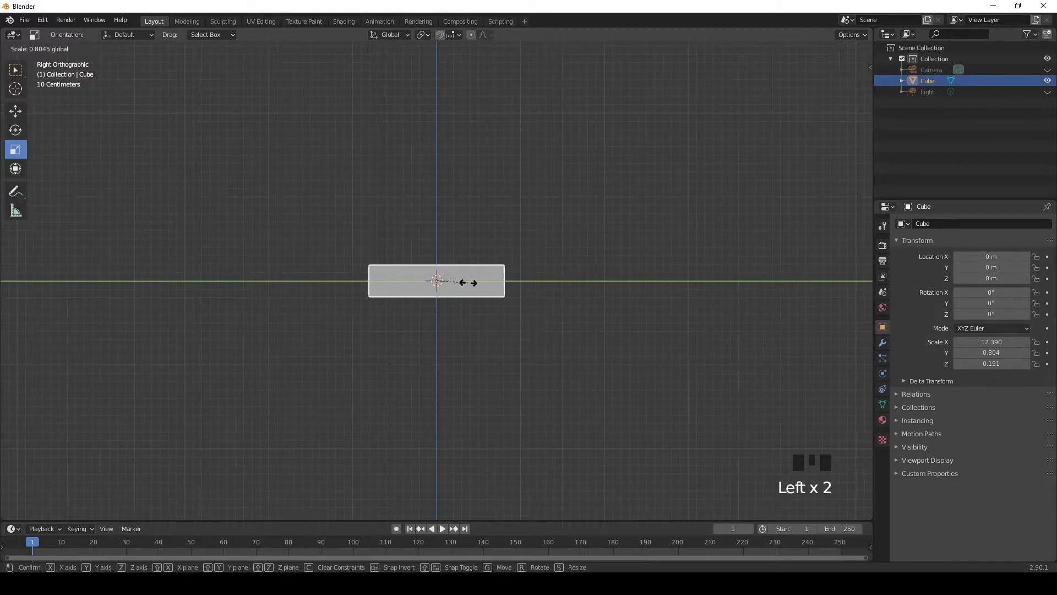
{"action": "left_click", "coordinate": [481, 341]}
Step: Examine the bar's proportions from the side and in perspective
{"action": "scroll", "coordinate": [481, 341], "scroll_direction": "down", "scroll_amount": 2}
{"action": "middle_click_drag", "start_coordinate": [481, 341], "coordinate": [488, 303]}
{"action": "scroll", "coordinate": [487, 302], "scroll_direction": "down", "scroll_amount": 3}
{"action": "key", "text": "KP_3"}
{"action": "left_click", "coordinate": [450, 282]}
{"action": "scroll", "coordinate": [498, 334], "scroll_direction": "up", "scroll_amount": 8}
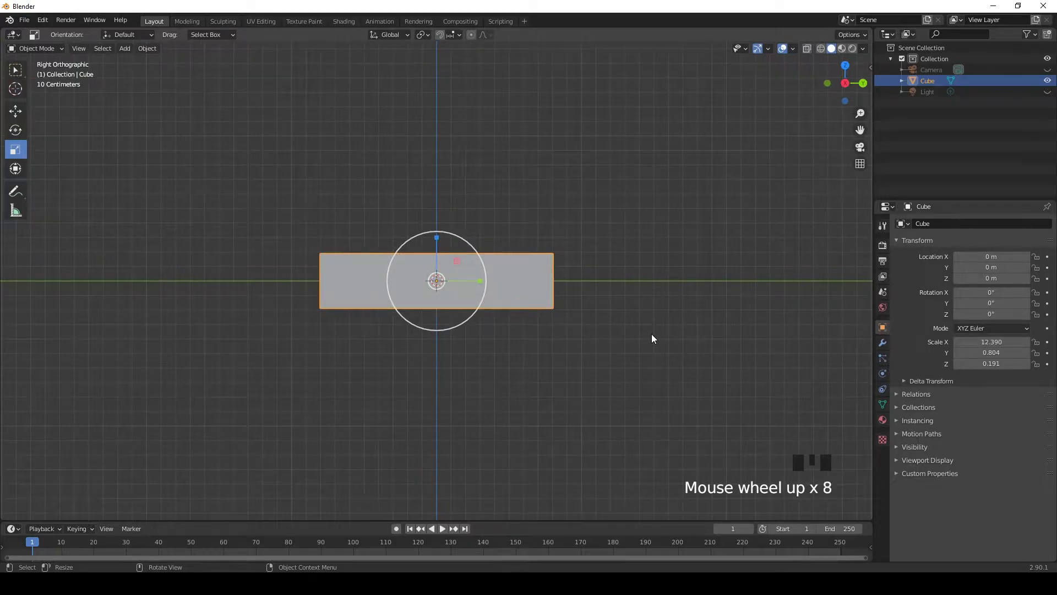
{"action": "scroll", "coordinate": [652, 330], "scroll_direction": "down", "scroll_amount": 2}
{"action": "middle_click_drag", "start_coordinate": [645, 274], "coordinate": [588, 343]}
{"action": "scroll", "coordinate": [655, 255], "scroll_direction": "down", "scroll_amount": 6}
{"action": "scroll", "coordinate": [734, 333], "scroll_direction": "up", "scroll_amount": 1}
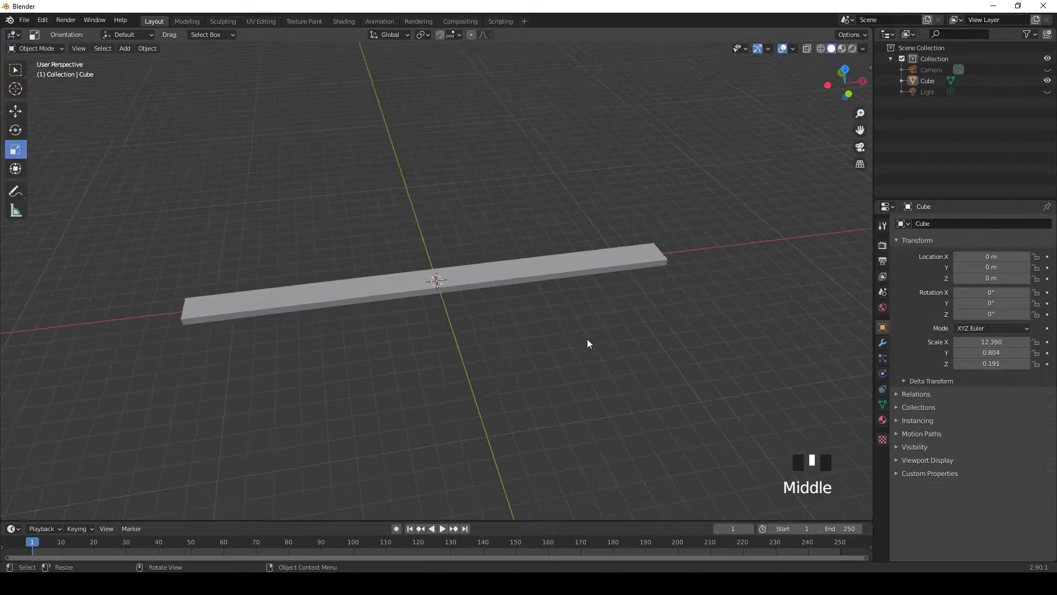
Step: Lengthen the bar to a scale of about 19.306 along X
{"action": "key", "text": "KP_1"}
{"action": "left_click", "coordinate": [509, 283]}
{"action": "left_click", "coordinate": [481, 279]}
{"action": "left_click_drag", "start_coordinate": [481, 280], "coordinate": [508, 279]}
{"action": "left_click", "coordinate": [510, 279]}
Step: Enter Edit Mode and add a centred lengthwise loop cut to the bar
{"action": "scroll", "coordinate": [502, 339], "scroll_direction": "down", "scroll_amount": 4}
{"action": "scroll", "coordinate": [503, 339], "scroll_direction": "up", "scroll_amount": 4}
{"action": "mouse_move", "coordinate": [580, 338]}
{"action": "middle_mouse_down"}
{"action": "mouse_move", "coordinate": [569, 358]}
{"action": "mouse_move", "coordinate": [487, 340]}
{"action": "mouse_move", "coordinate": [479, 349]}
{"action": "mouse_move", "coordinate": [489, 337]}
{"action": "mouse_move", "coordinate": [553, 344]}
{"action": "mouse_move", "coordinate": [533, 345]}
{"action": "mouse_move", "coordinate": [525, 332]}
{"action": "mouse_move", "coordinate": [589, 344]}
{"action": "middle_mouse_up"}
{"action": "scroll", "coordinate": [554, 346], "scroll_direction": "up", "scroll_amount": 1}
{"action": "scroll", "coordinate": [534, 338], "scroll_direction": "down", "scroll_amount": 5}
{"action": "scroll", "coordinate": [585, 342], "scroll_direction": "up", "scroll_amount": 4}
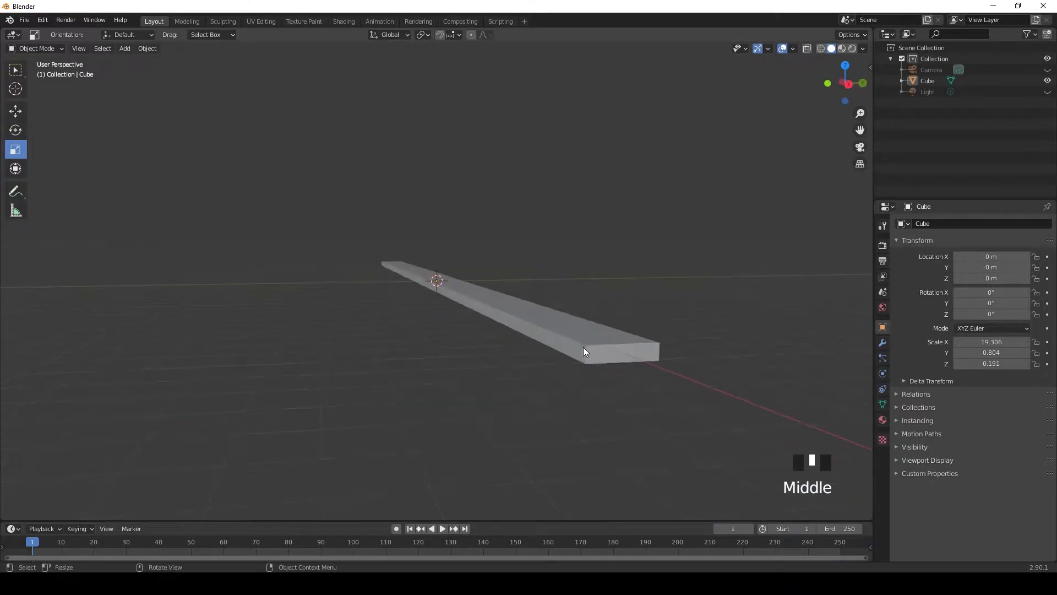
{"action": "key", "text": "Tab"}
{"action": "scroll", "coordinate": [583, 347], "scroll_direction": "up", "scroll_amount": 3}
{"action": "left_click", "coordinate": [455, 366]}
{"action": "scroll", "coordinate": [455, 366], "scroll_direction": "down", "scroll_amount": 3}
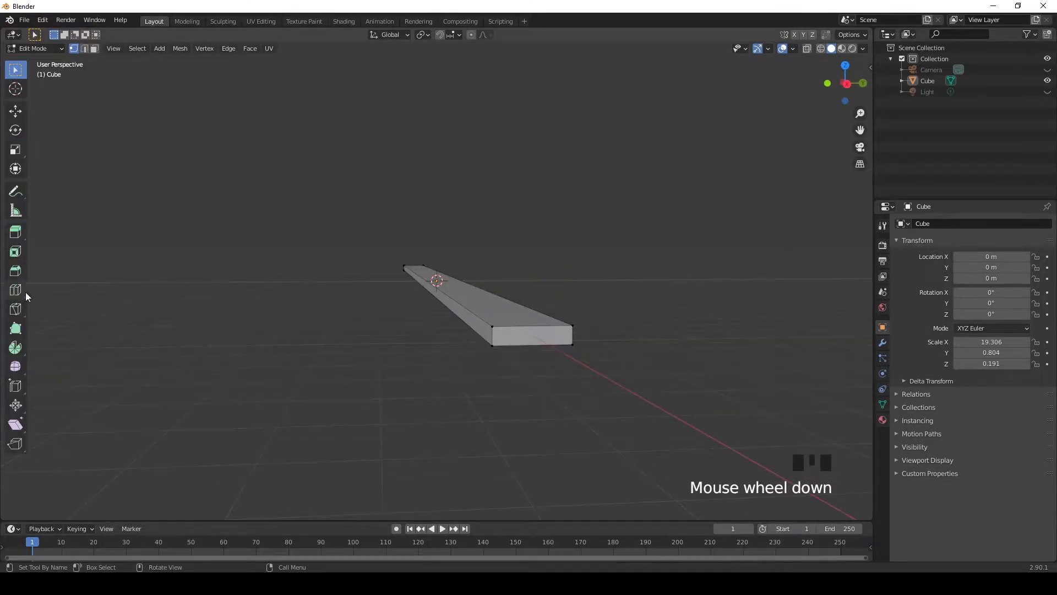
{"action": "left_click", "coordinate": [15, 289]}
{"action": "left_click", "coordinate": [517, 345]}
Step: Merge each pair of outer corner vertices on the bar's +X end at their center
{"action": "left_click", "coordinate": [15, 69]}
{"action": "scroll", "coordinate": [463, 379], "scroll_direction": "up", "scroll_amount": 2}
{"action": "middle_click_drag", "start_coordinate": [504, 375], "coordinate": [301, 315]}
{"action": "left_click_drag", "start_coordinate": [400, 302], "coordinate": [441, 390]}
{"action": "left_click", "coordinate": [180, 48]}
{"action": "mouse_move", "coordinate": [221, 126]}
{"action": "left_click", "coordinate": [297, 127]}
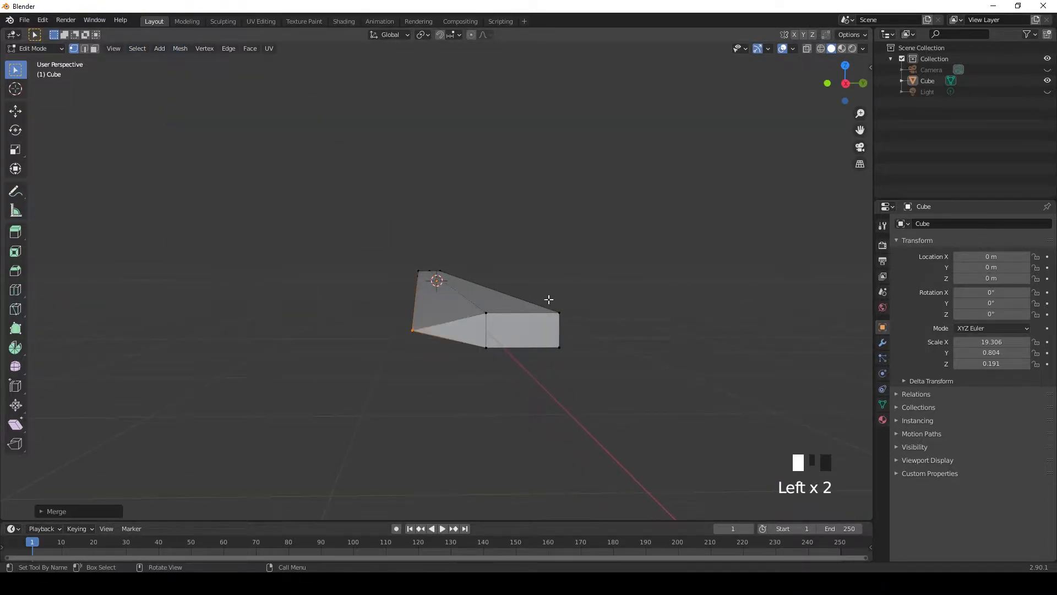
{"action": "left_click", "coordinate": [547, 300]}
{"action": "left_click", "coordinate": [180, 48]}
{"action": "mouse_move", "coordinate": [220, 127]}
{"action": "left_click", "coordinate": [295, 127]}
Step: Delete the two end faces at the bar's +X end
{"action": "mouse_move", "coordinate": [529, 295]}
{"action": "middle_mouse_down"}
{"action": "mouse_move", "coordinate": [606, 293]}
{"action": "mouse_move", "coordinate": [538, 283]}
{"action": "middle_mouse_up"}
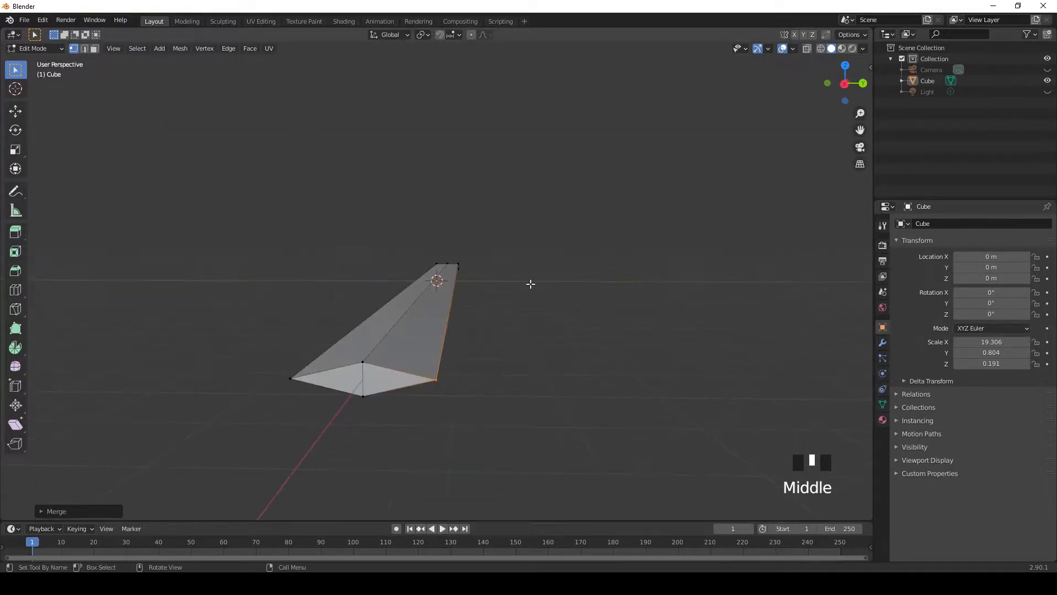
{"action": "key", "text": "3"}
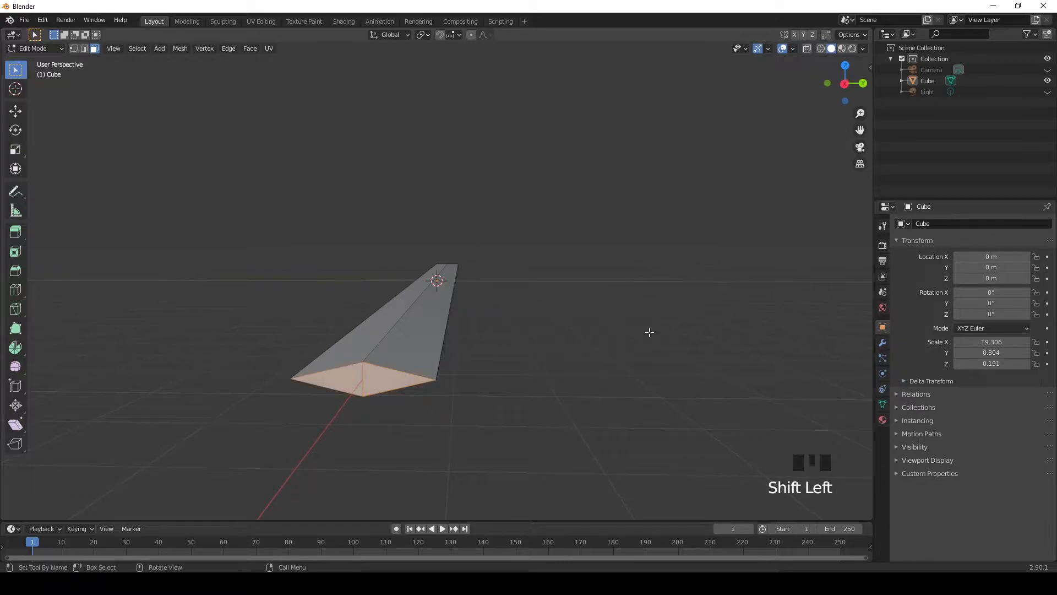
{"action": "key", "text": "Delete"}
{"action": "left_click", "coordinate": [616, 306]}
Step: Collapse the first outer vertex pair and the middle vertex pair on the -X end into single vertices
{"action": "scroll", "coordinate": [475, 367], "scroll_direction": "up", "scroll_amount": 3}
{"action": "scroll", "coordinate": [556, 307], "scroll_direction": "down", "scroll_amount": 4}
{"action": "middle_click_drag", "start_coordinate": [556, 307], "coordinate": [322, 306]}
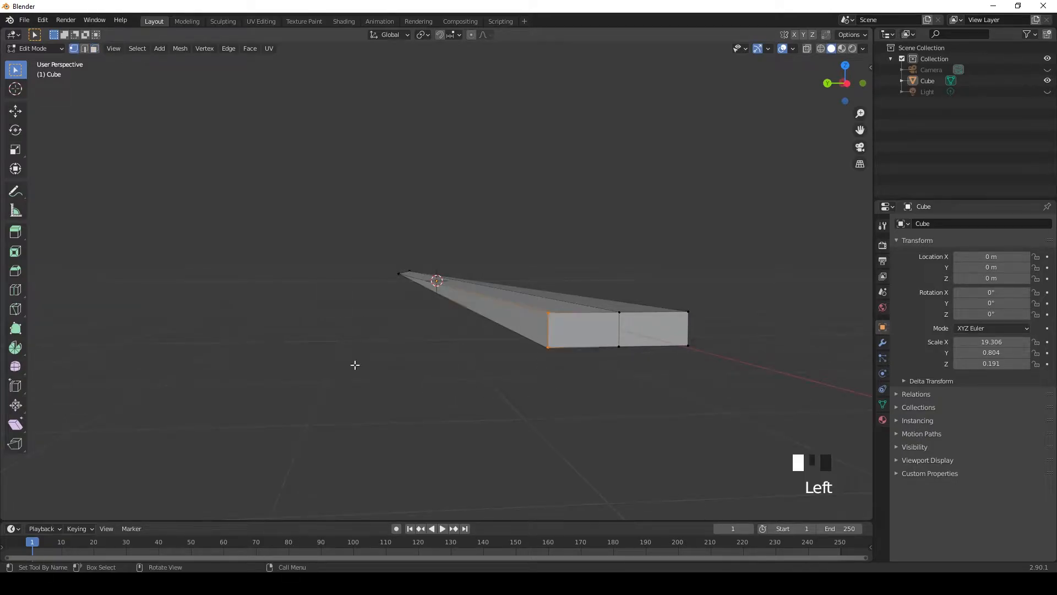
{"action": "left_click", "coordinate": [204, 48]}
{"action": "mouse_move", "coordinate": [248, 127]}
{"action": "left_click", "coordinate": [288, 149]}
{"action": "left_click_drag", "start_coordinate": [623, 392], "coordinate": [624, 393]}
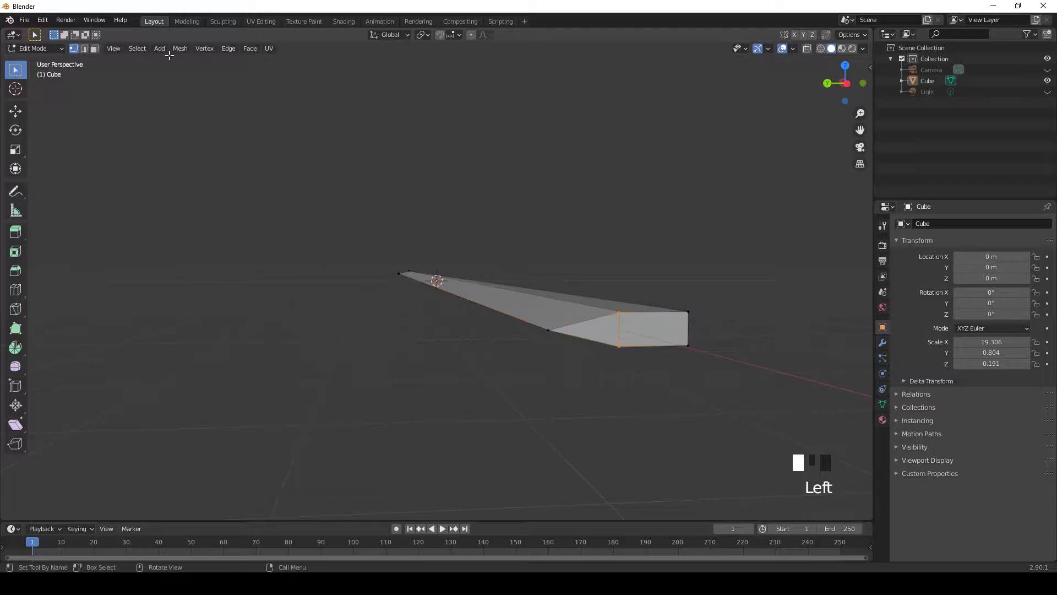
{"action": "left_click", "coordinate": [179, 49]}
{"action": "mouse_move", "coordinate": [211, 129]}
{"action": "left_click", "coordinate": [287, 147]}
Step: Collapse the remaining outer vertex pair on the -X end into a single vertex
{"action": "middle_click_drag", "start_coordinate": [700, 299], "coordinate": [677, 301]}
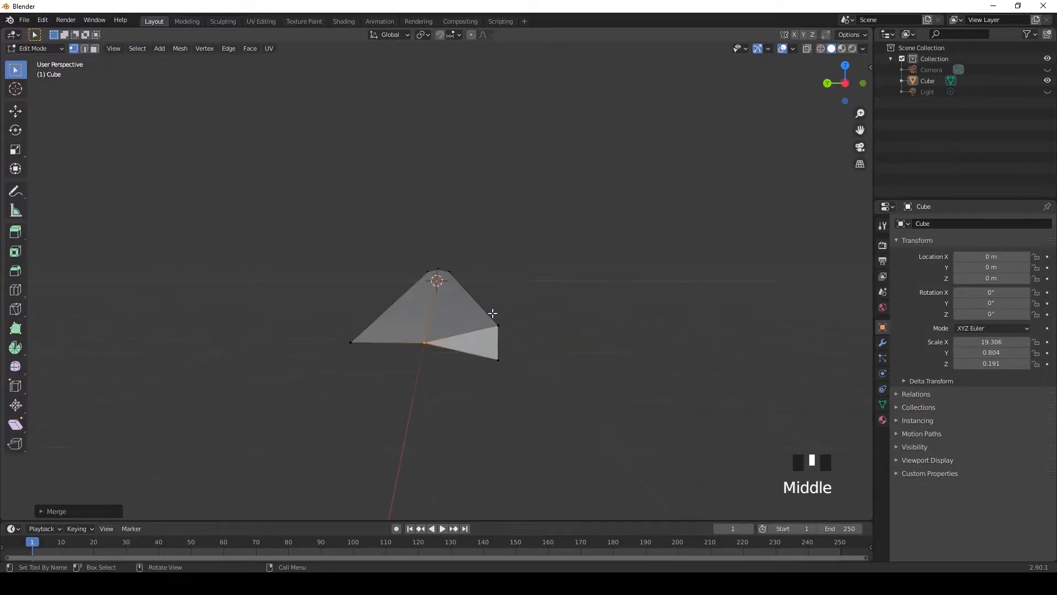
{"action": "left_click", "coordinate": [497, 326]}
{"action": "left_click", "coordinate": [179, 48]}
{"action": "mouse_move", "coordinate": [218, 130]}
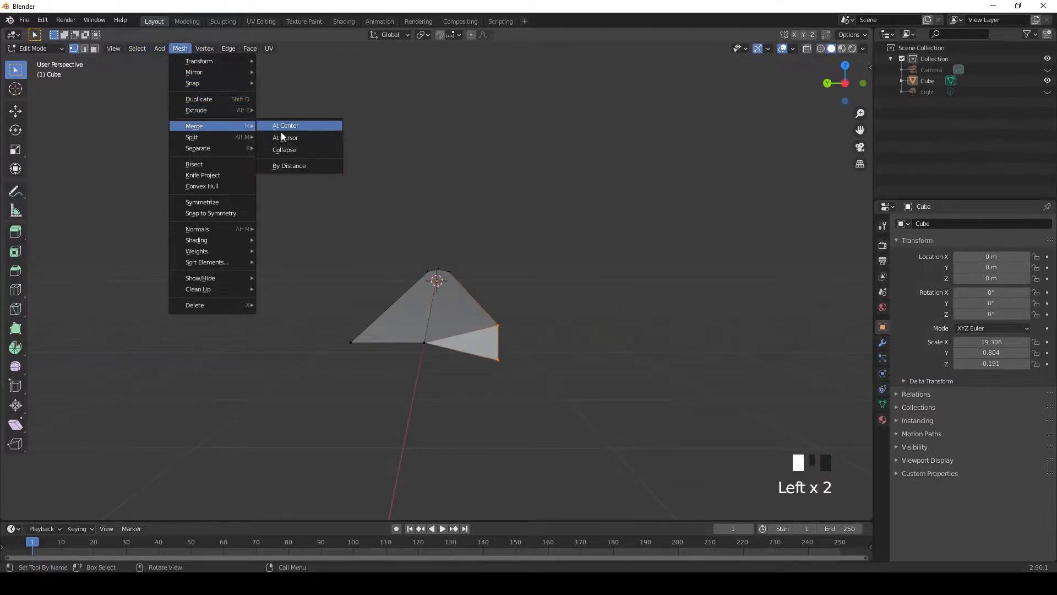
{"action": "left_click", "coordinate": [286, 147]}
Step: Add a loop cut across the blade and slide it toward the -X end
{"action": "scroll", "coordinate": [507, 298], "scroll_direction": "down", "scroll_amount": 2}
{"action": "left_click", "coordinate": [528, 308]}
{"action": "middle_click_drag", "start_coordinate": [536, 308], "coordinate": [293, 314]}
{"action": "scroll", "coordinate": [368, 342], "scroll_direction": "up", "scroll_amount": 2}
{"action": "middle_click_drag", "start_coordinate": [367, 342], "coordinate": [545, 347]}
{"action": "scroll", "coordinate": [371, 348], "scroll_direction": "up", "scroll_amount": 1}
{"action": "scroll", "coordinate": [444, 327], "scroll_direction": "down", "scroll_amount": 3}
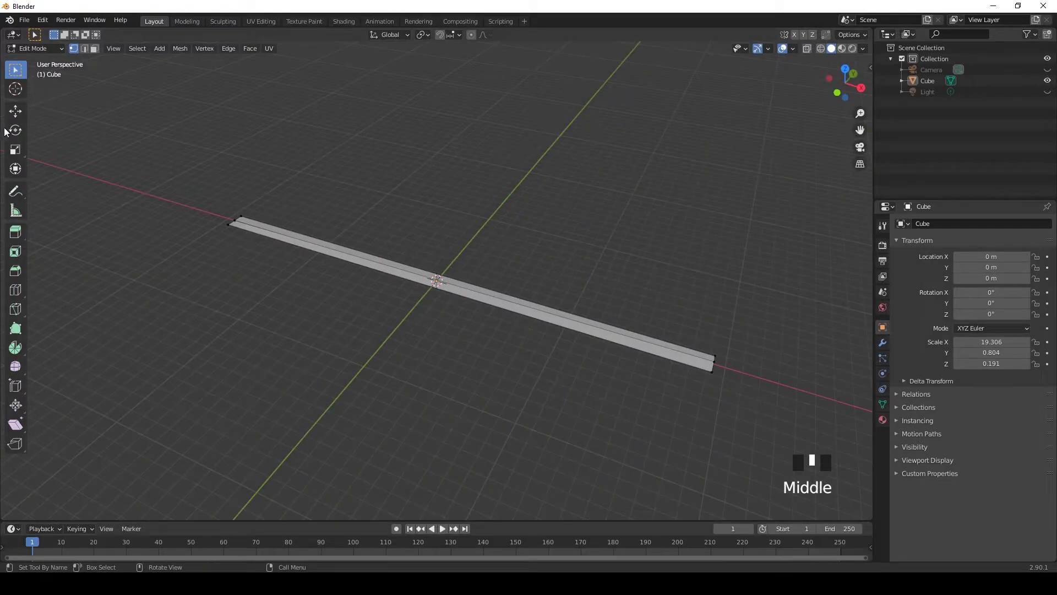
{"action": "left_click", "coordinate": [14, 289]}
{"action": "key", "text": "KP_7"}
{"action": "left_click_drag", "start_coordinate": [551, 288], "coordinate": [369, 298]}
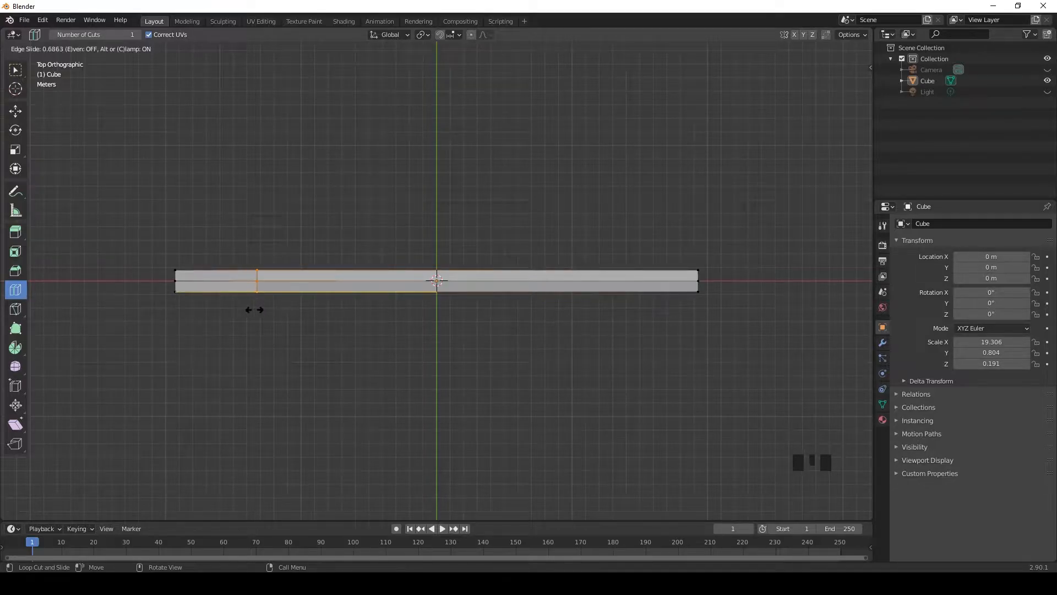
{"action": "left_click_drag", "start_coordinate": [254, 309], "coordinate": [253, 308]}
Step: Scale the end vertices at the -X end to 0 along Y to form the blade's point
{"action": "left_click", "coordinate": [15, 69]}
{"action": "left_click", "coordinate": [146, 321]}
{"action": "middle_click_drag", "start_coordinate": [146, 321], "coordinate": [242, 225]}
{"action": "scroll", "coordinate": [347, 328], "scroll_direction": "down", "scroll_amount": 2}
{"action": "middle_click_drag", "start_coordinate": [347, 328], "coordinate": [370, 401]}
{"action": "scroll", "coordinate": [375, 430], "scroll_direction": "up", "scroll_amount": 1}
{"action": "scroll", "coordinate": [375, 430], "scroll_direction": "down", "scroll_amount": 1}
{"action": "left_click_drag", "start_coordinate": [365, 337], "coordinate": [432, 385]}
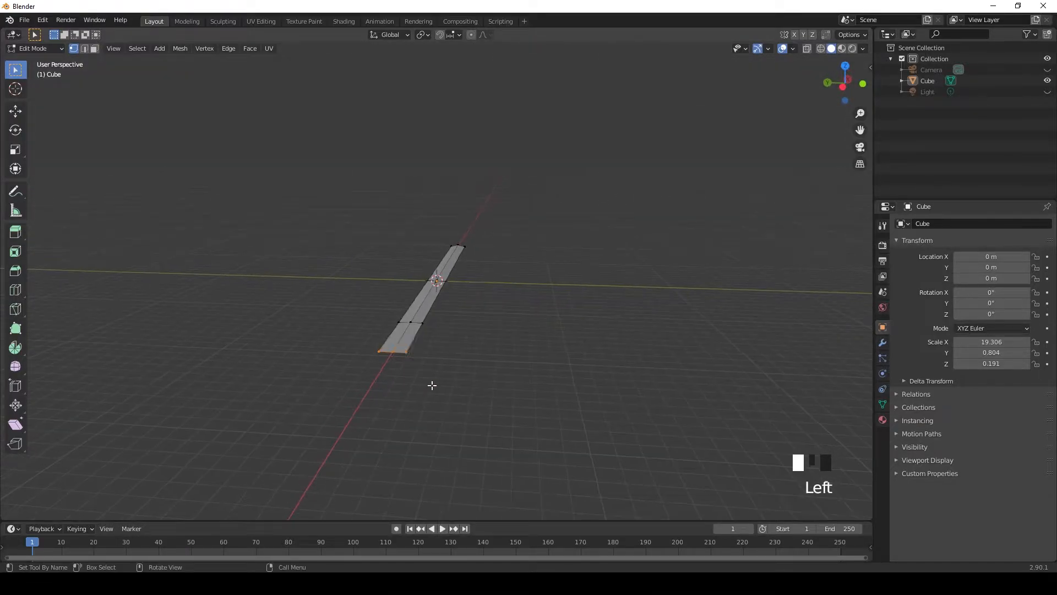
{"action": "left_click", "coordinate": [15, 149]}
{"action": "left_click_drag", "start_coordinate": [357, 351], "coordinate": [385, 353]}
{"action": "left_click", "coordinate": [41, 512]}
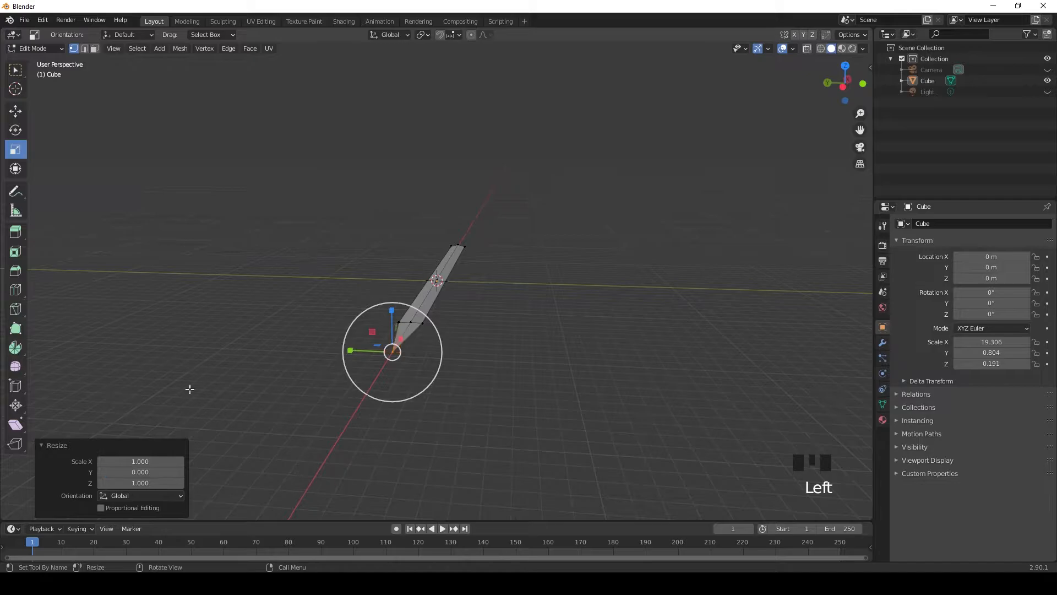
Step: Add a centred lengthwise loop cut to each half of the blade in the top view
{"action": "left_click", "coordinate": [14, 70]}
{"action": "middle_click_drag", "start_coordinate": [243, 274], "coordinate": [472, 351]}
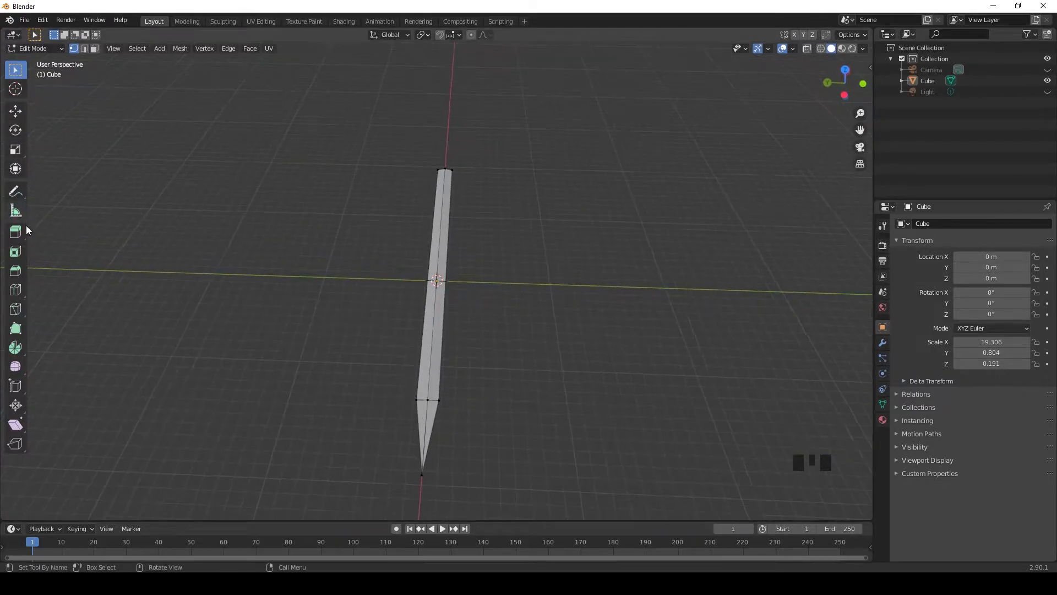
{"action": "key", "text": "KP_7"}
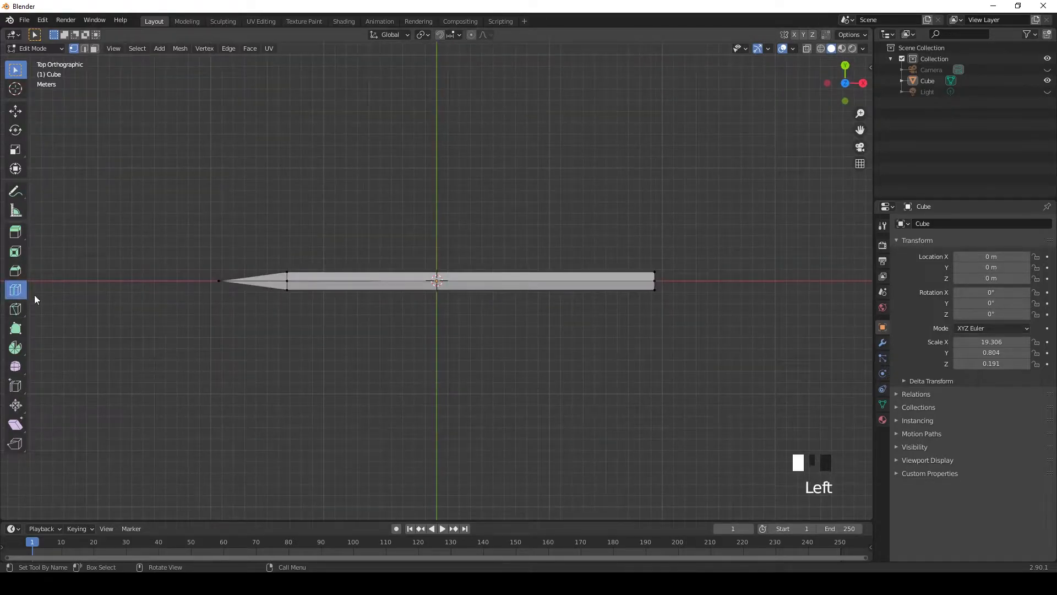
{"action": "left_click", "coordinate": [286, 279]}
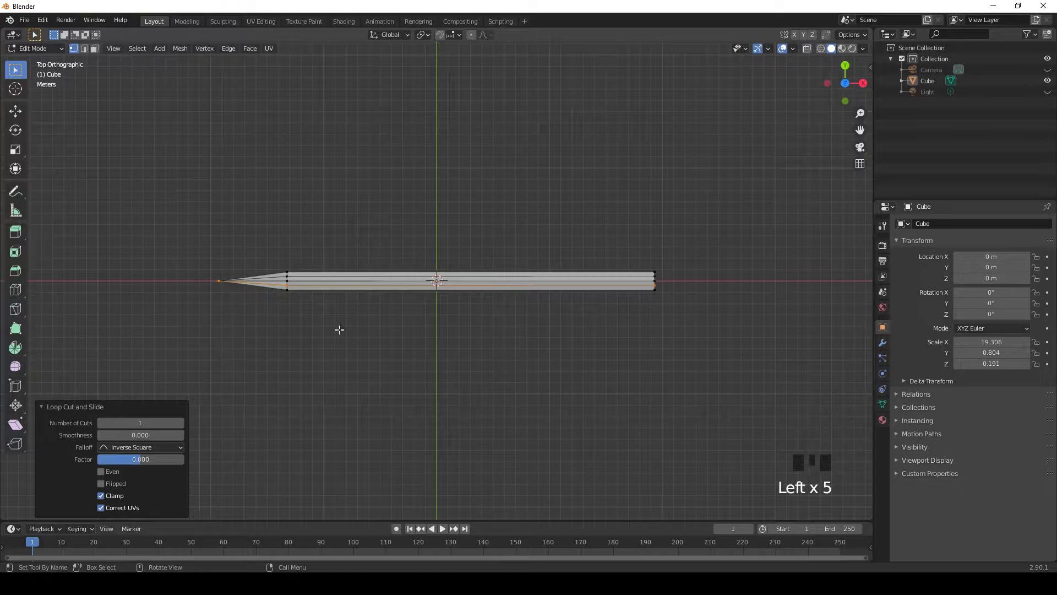
Step: Scale the middle upper and lower vertices at the +X end closer together along Z to start a groove
{"action": "left_click", "coordinate": [540, 338]}
{"action": "middle_click_drag", "start_coordinate": [540, 337], "coordinate": [496, 405]}
{"action": "scroll", "coordinate": [420, 408], "scroll_direction": "up", "scroll_amount": 2}
{"action": "middle_click_drag", "start_coordinate": [420, 408], "coordinate": [480, 321], "text": "shift"}
{"action": "scroll", "coordinate": [474, 321], "scroll_direction": "down", "scroll_amount": 2}
{"action": "scroll", "coordinate": [447, 361], "scroll_direction": "up", "scroll_amount": 2}
{"action": "middle_click_drag", "start_coordinate": [447, 360], "coordinate": [439, 348], "text": "shift"}
{"action": "left_click_drag", "start_coordinate": [438, 259], "coordinate": [463, 417], "text": "shift"}
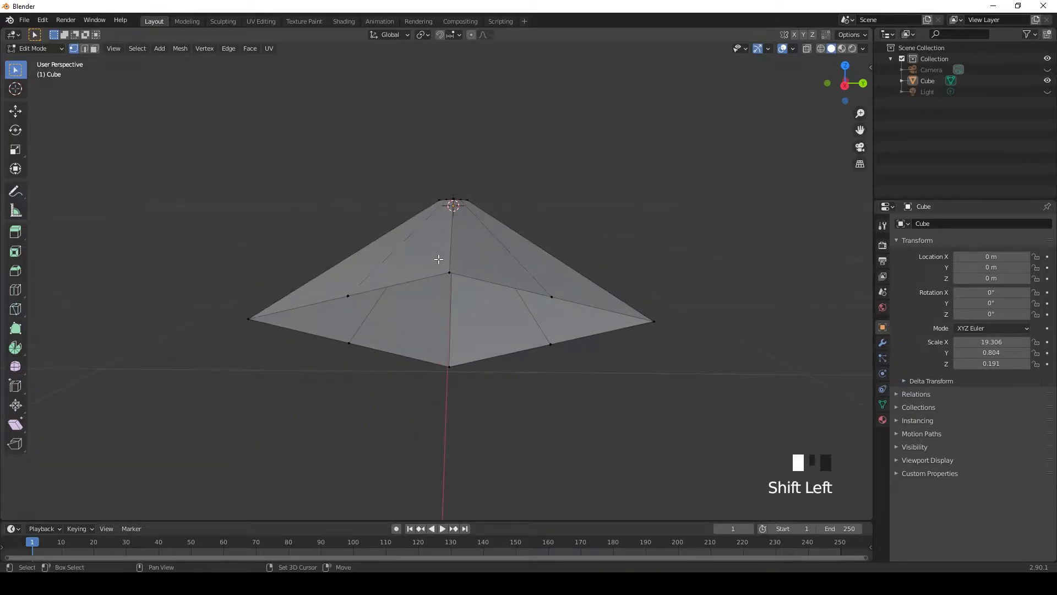
{"action": "left_click", "coordinate": [19, 159]}
{"action": "left_click_drag", "start_coordinate": [473, 293], "coordinate": [449, 315]}
{"action": "left_click", "coordinate": [576, 385]}
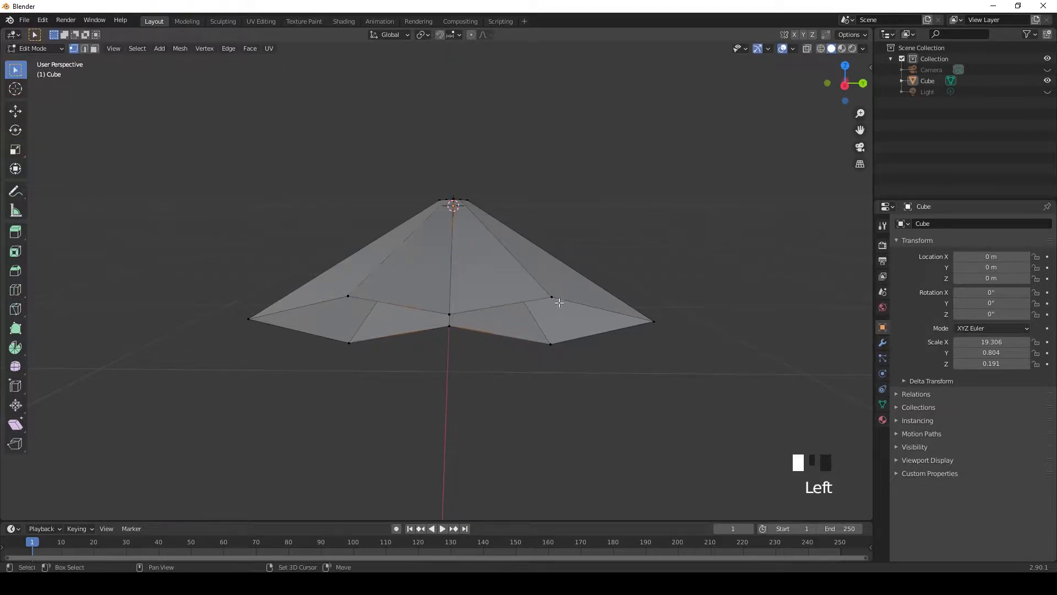
Step: Scale the inner vertices flanking the blade's centreline to about 0.401 along Y in wireframe shading
{"action": "middle_click_drag", "start_coordinate": [559, 290], "coordinate": [451, 312]}
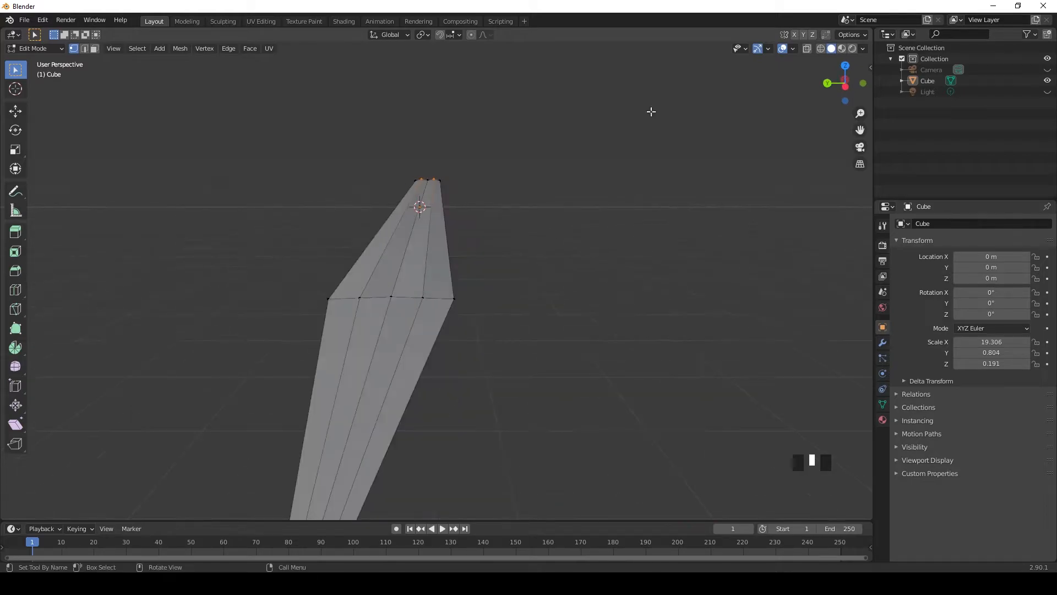
{"action": "left_click", "coordinate": [820, 49]}
{"action": "left_click_drag", "start_coordinate": [361, 307], "coordinate": [361, 308], "text": "shift"}
{"action": "left_click", "coordinate": [16, 150]}
{"action": "left_click_drag", "start_coordinate": [378, 200], "coordinate": [406, 202]}
{"action": "middle_click_drag", "start_coordinate": [573, 217], "coordinate": [393, 302]}
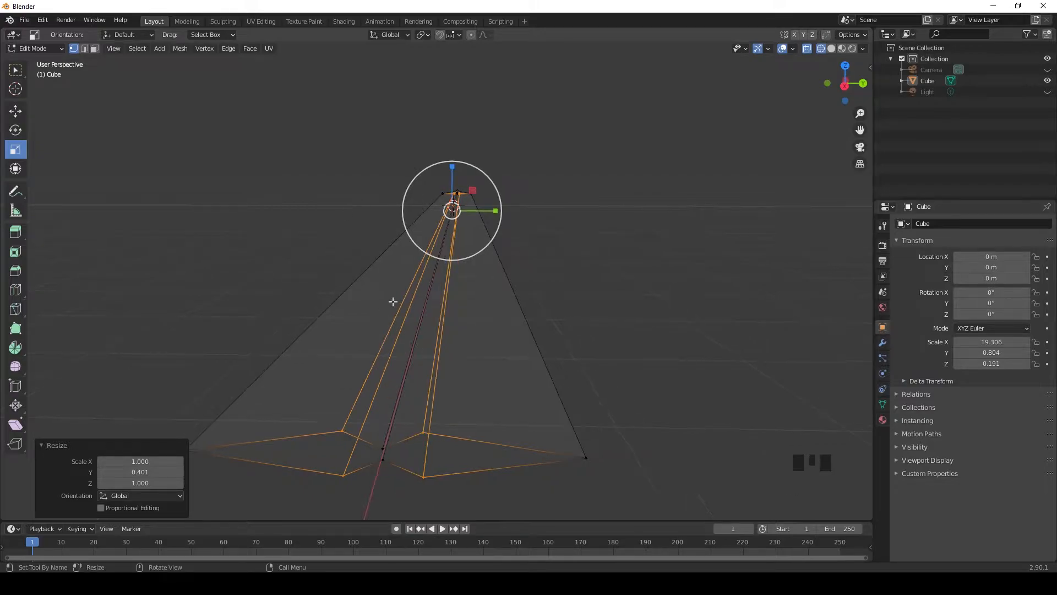
Step: Scale the four inner vertices at the +X end outward along Z and return to solid shading
{"action": "key", "text": "w"}
{"action": "left_click", "coordinate": [253, 264]}
{"action": "middle_click_drag", "start_coordinate": [354, 370], "coordinate": [359, 347], "text": "shift"}
{"action": "left_click_drag", "start_coordinate": [364, 221], "coordinate": [381, 298], "text": "shift"}
{"action": "left_click_drag", "start_coordinate": [448, 227], "coordinate": [462, 308], "text": "shift"}
{"action": "left_click", "coordinate": [15, 149]}
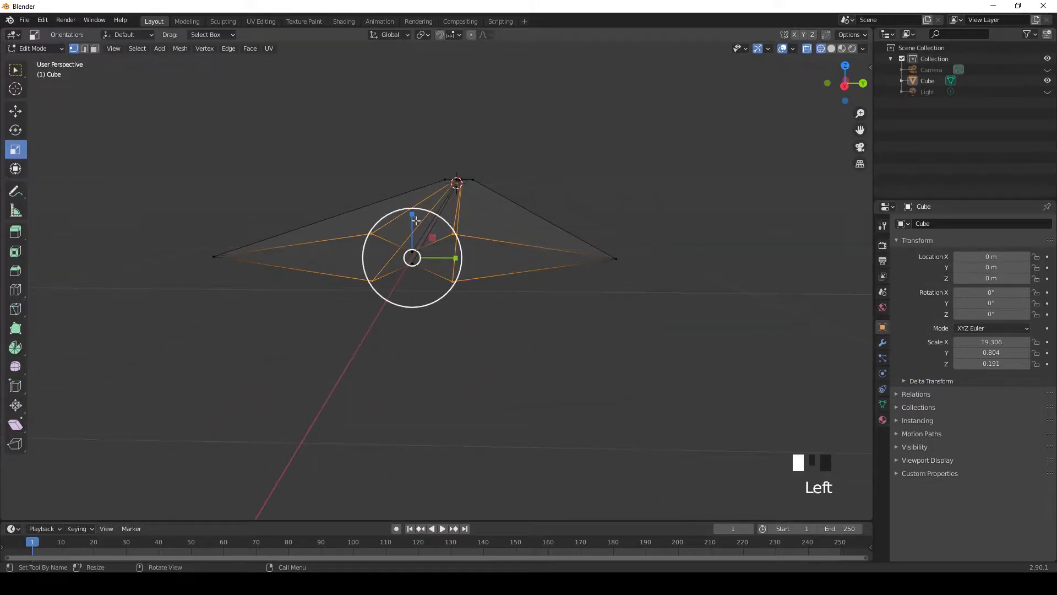
{"action": "left_click_drag", "start_coordinate": [412, 209], "coordinate": [406, 172]}
{"action": "key", "text": "w"}
{"action": "left_click", "coordinate": [660, 287]}
{"action": "mouse_move", "coordinate": [660, 287]}
{"action": "middle_mouse_down"}
{"action": "mouse_move", "coordinate": [635, 285]}
{"action": "mouse_move", "coordinate": [646, 297]}
{"action": "middle_mouse_up"}
{"action": "left_click", "coordinate": [831, 49]}
{"action": "scroll", "coordinate": [437, 317], "scroll_direction": "down", "scroll_amount": 2}
{"action": "mouse_move", "coordinate": [437, 316]}
{"action": "middle_mouse_down"}
{"action": "mouse_move", "coordinate": [498, 359]}
{"action": "mouse_move", "coordinate": [422, 330]}
{"action": "mouse_move", "coordinate": [542, 307]}
{"action": "mouse_move", "coordinate": [585, 278]}
{"action": "middle_mouse_up"}
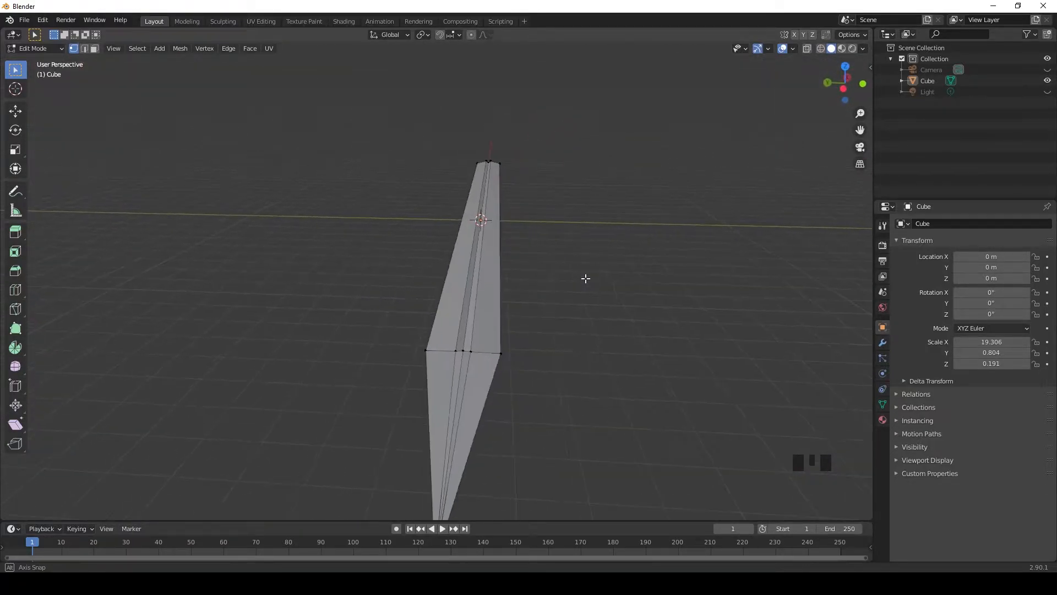
Step: Scale the inner vertices at the loop near the point closer together along Y in wireframe shading
{"action": "left_click", "coordinate": [820, 49]}
{"action": "scroll", "coordinate": [490, 389], "scroll_direction": "up", "scroll_amount": 3}
{"action": "mouse_move", "coordinate": [490, 390]}
{"action": "middle_mouse_down", "text": "shift"}
{"action": "mouse_move", "coordinate": [484, 368]}
{"action": "mouse_move", "coordinate": [483, 390]}
{"action": "middle_mouse_up", "text": "shift"}
{"action": "scroll", "coordinate": [481, 398], "scroll_direction": "down", "scroll_amount": 1}
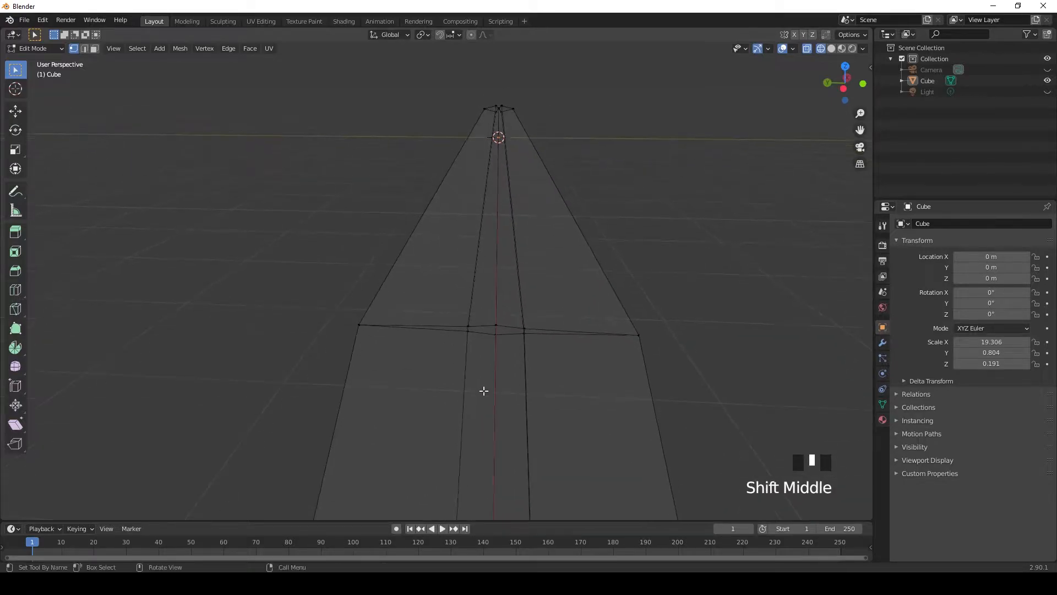
{"action": "left_click", "coordinate": [520, 328], "text": "shift"}
{"action": "left_click", "coordinate": [465, 368], "text": "shift"}
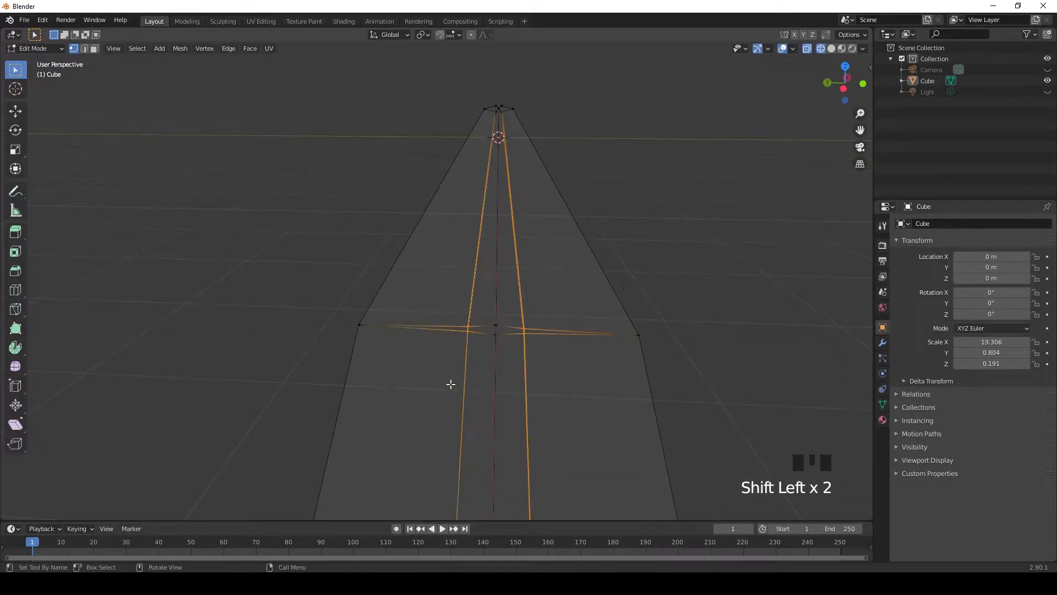
{"action": "left_click", "coordinate": [16, 150]}
{"action": "left_click_drag", "start_coordinate": [457, 328], "coordinate": [500, 344]}
{"action": "left_click", "coordinate": [16, 69]}
{"action": "left_click", "coordinate": [168, 221]}
Step: Scale the centreline vertices at the loop near the point along Z to continue the groove
{"action": "scroll", "coordinate": [511, 354], "scroll_direction": "up", "scroll_amount": 6}
{"action": "scroll", "coordinate": [510, 354], "scroll_direction": "down", "scroll_amount": 4}
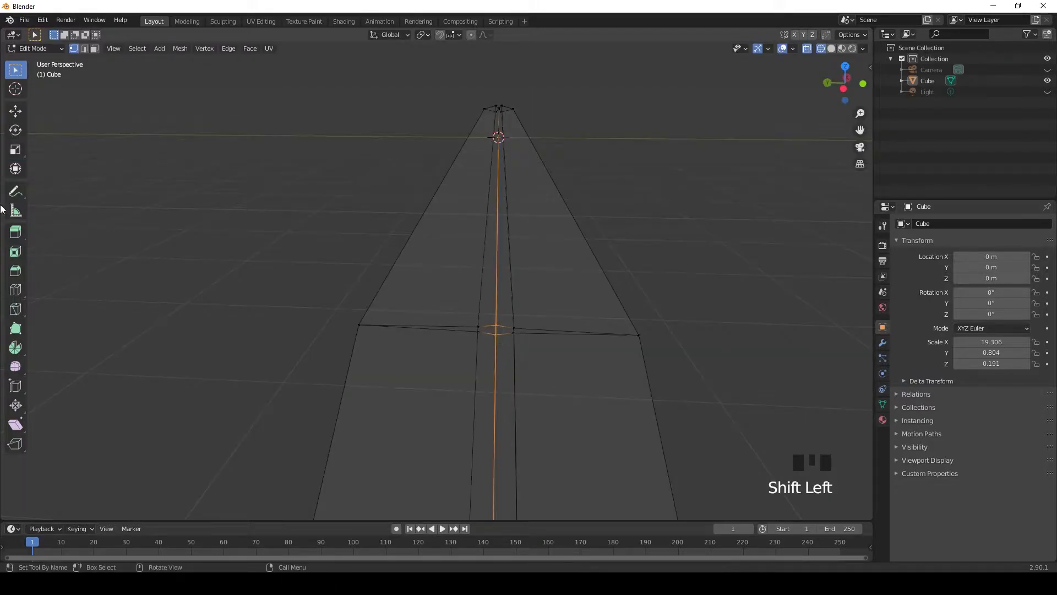
{"action": "left_click", "coordinate": [15, 149]}
{"action": "left_click_drag", "start_coordinate": [496, 292], "coordinate": [498, 304]}
Step: Check the groove vertices near the blade's point in wireframe and solid shading
{"action": "left_click", "coordinate": [712, 305]}
{"action": "middle_click_drag", "start_coordinate": [713, 305], "coordinate": [453, 329]}
{"action": "scroll", "coordinate": [478, 307], "scroll_direction": "up", "scroll_amount": 3}
{"action": "left_click_drag", "start_coordinate": [412, 299], "coordinate": [451, 320], "text": "shift"}
{"action": "left_click", "coordinate": [370, 295], "text": "shift"}
{"action": "left_click", "coordinate": [15, 149]}
{"action": "left_click", "coordinate": [15, 70]}
{"action": "left_click", "coordinate": [592, 333]}
{"action": "scroll", "coordinate": [420, 311], "scroll_direction": "down", "scroll_amount": 1}
{"action": "scroll", "coordinate": [420, 312], "scroll_direction": "up", "scroll_amount": 1}
{"action": "middle_click_drag", "start_coordinate": [402, 310], "coordinate": [460, 330]}
{"action": "left_click_drag", "start_coordinate": [845, 83], "coordinate": [830, 54]}
{"action": "scroll", "coordinate": [656, 250], "scroll_direction": "down", "scroll_amount": 2}
Step: Add two loop cuts across the blade near its +X end, sliding them by factors of about 0.83 and 0.87
{"action": "middle_click_drag", "start_coordinate": [656, 250], "coordinate": [589, 255]}
{"action": "key", "text": "KP_7"}
{"action": "middle_click_drag", "start_coordinate": [512, 325], "coordinate": [472, 231], "text": "shift"}
{"action": "middle_click_drag", "start_coordinate": [416, 342], "coordinate": [441, 353], "text": "shift"}
{"action": "middle_click_drag", "start_coordinate": [579, 338], "coordinate": [534, 343], "text": "shift"}
{"action": "left_click", "coordinate": [19, 290]}
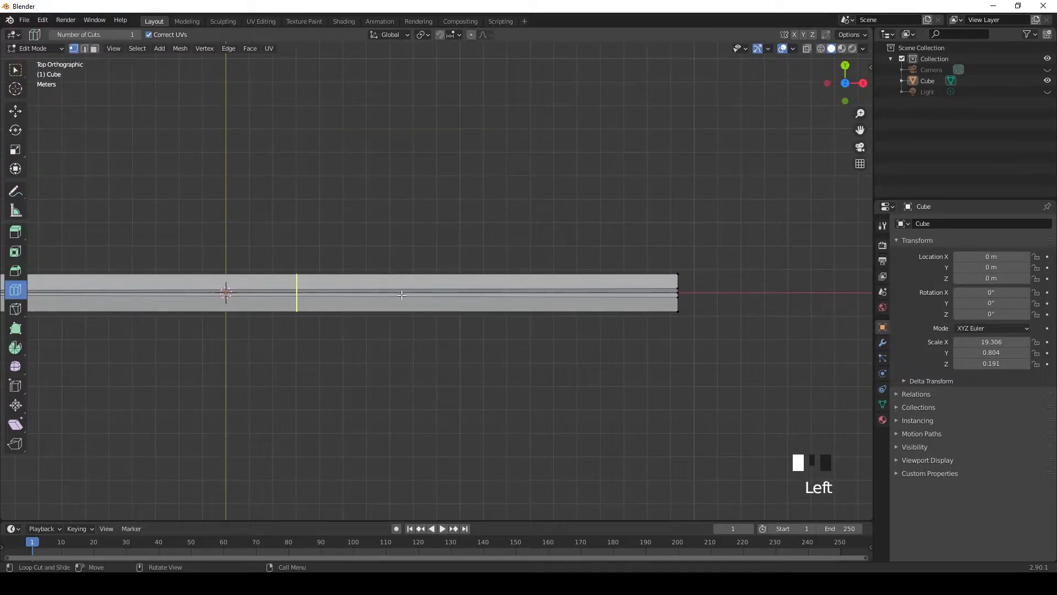
{"action": "left_click_drag", "start_coordinate": [402, 296], "coordinate": [658, 321]}
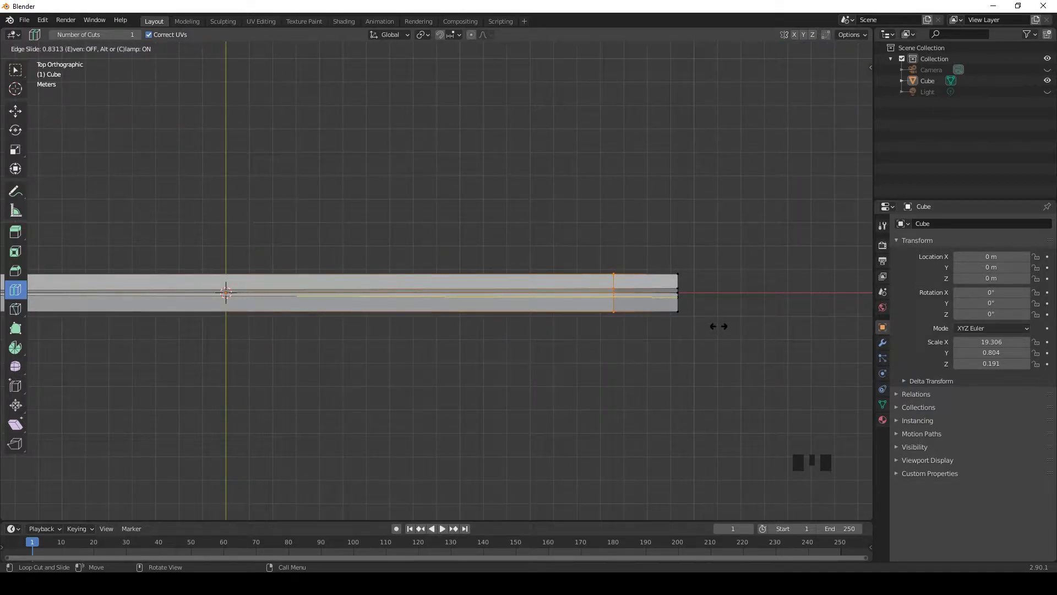
{"action": "left_click_drag", "start_coordinate": [718, 326], "coordinate": [719, 326]}
{"action": "left_click_drag", "start_coordinate": [265, 292], "coordinate": [706, 336]}
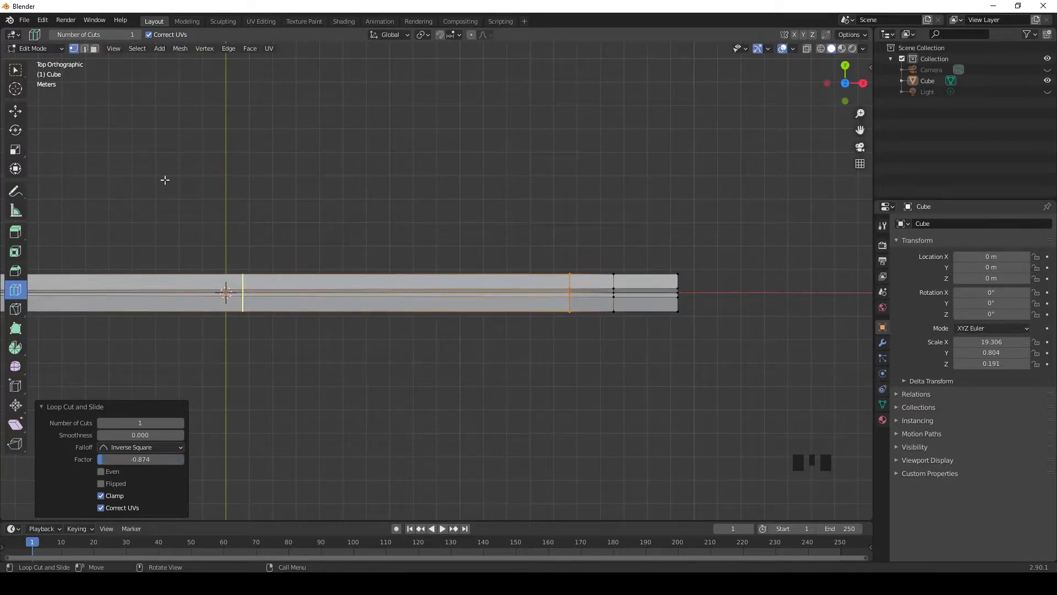
Step: Scale the centreline vertices at the +X end and its neighbouring loop outward along Z by 8.198, filling in the groove there
{"action": "left_click", "coordinate": [15, 70]}
{"action": "left_click_drag", "start_coordinate": [483, 216], "coordinate": [484, 217]}
{"action": "scroll", "coordinate": [484, 217], "scroll_direction": "up", "scroll_amount": 2}
{"action": "mouse_move", "coordinate": [484, 217]}
{"action": "middle_mouse_down"}
{"action": "mouse_move", "coordinate": [573, 238]}
{"action": "mouse_move", "coordinate": [684, 235]}
{"action": "mouse_move", "coordinate": [663, 243]}
{"action": "mouse_move", "coordinate": [678, 243]}
{"action": "middle_mouse_up"}
{"action": "left_click", "coordinate": [821, 51]}
{"action": "scroll", "coordinate": [608, 352], "scroll_direction": "up", "scroll_amount": 1}
{"action": "scroll", "coordinate": [601, 368], "scroll_direction": "down", "scroll_amount": 1}
{"action": "middle_click_drag", "start_coordinate": [528, 381], "coordinate": [460, 386], "text": "shift"}
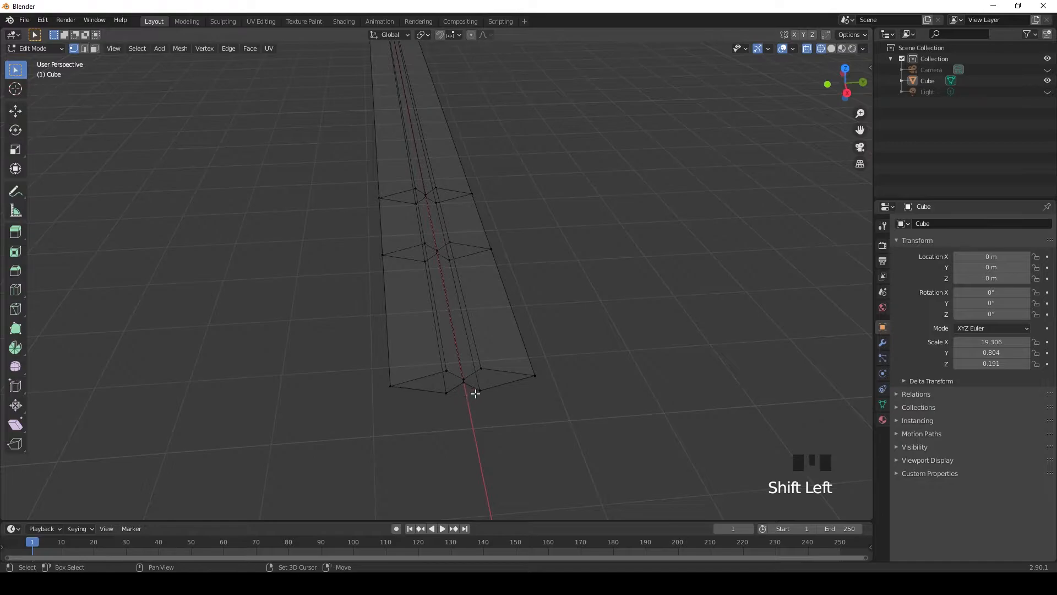
{"action": "scroll", "coordinate": [456, 295], "scroll_direction": "up", "scroll_amount": 2}
{"action": "left_click", "coordinate": [446, 230], "text": "shift"}
{"action": "scroll", "coordinate": [456, 238], "scroll_direction": "down", "scroll_amount": 2}
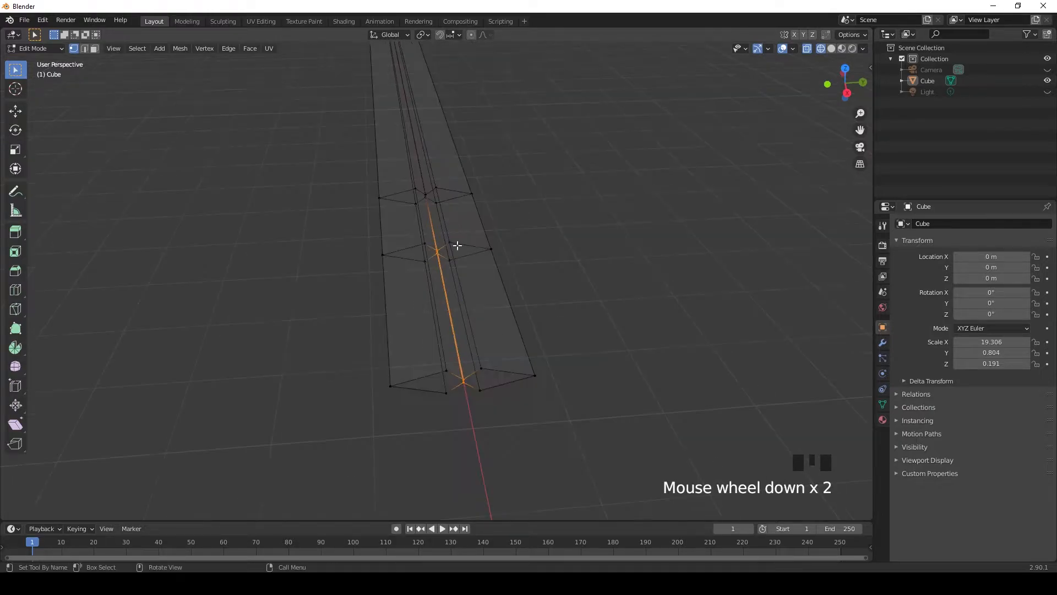
{"action": "left_click", "coordinate": [19, 157]}
{"action": "key", "text": "KP_3"}
{"action": "scroll", "coordinate": [454, 264], "scroll_direction": "up", "scroll_amount": 3}
{"action": "middle_click_drag", "start_coordinate": [455, 276], "coordinate": [449, 302], "text": "shift"}
{"action": "scroll", "coordinate": [434, 422], "scroll_direction": "up", "scroll_amount": 4}
{"action": "scroll", "coordinate": [453, 396], "scroll_direction": "up", "scroll_amount": 2}
{"action": "left_click_drag", "start_coordinate": [450, 302], "coordinate": [443, 258]}
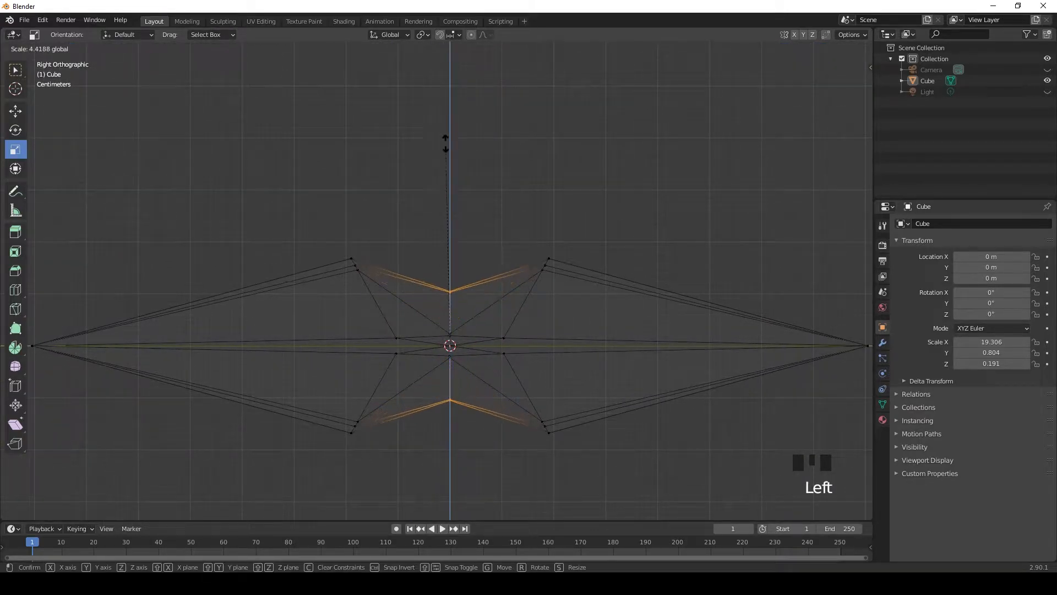
{"action": "left_click_drag", "start_coordinate": [448, 88], "coordinate": [449, 457]}
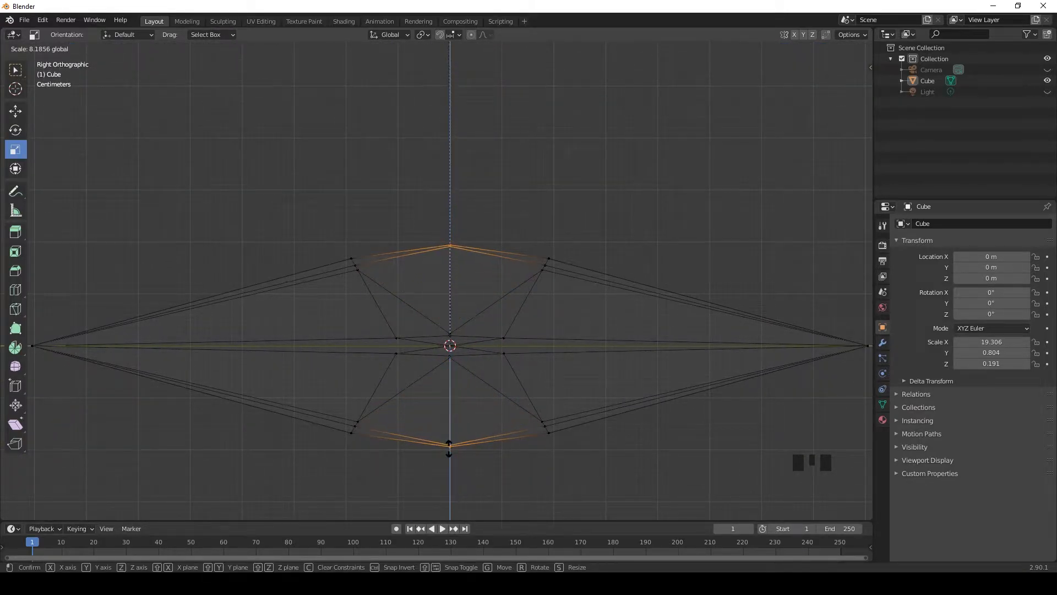
{"action": "left_click_drag", "start_coordinate": [449, 447], "coordinate": [449, 447]}
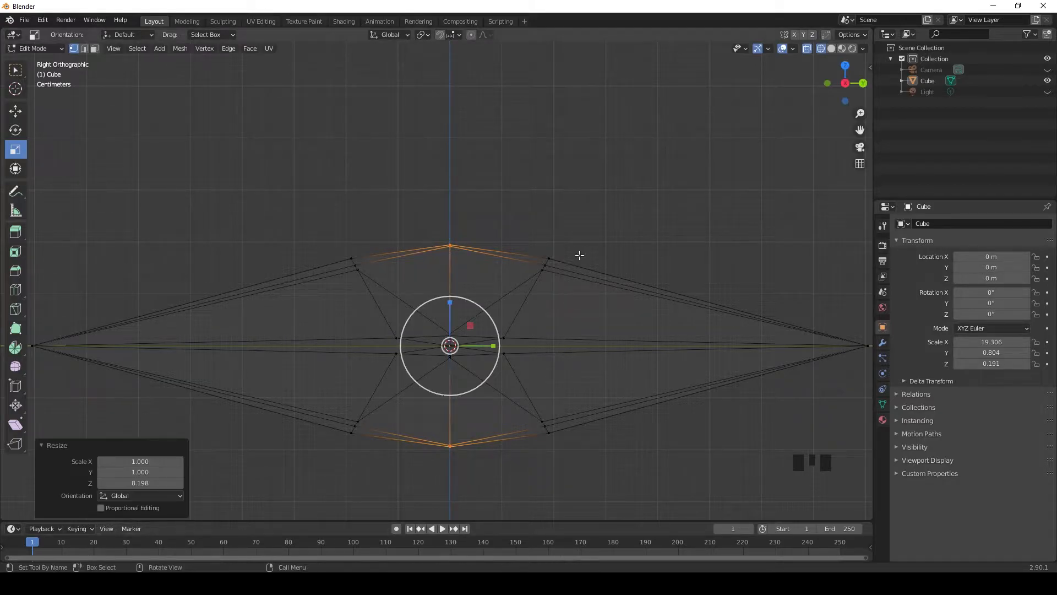
{"action": "double_click", "coordinate": [622, 208]}
Step: Return to solid shading and examine the closed groove at the blade's +X end in Object Mode
{"action": "scroll", "coordinate": [628, 288], "scroll_direction": "down", "scroll_amount": 4}
{"action": "left_click", "coordinate": [835, 50]}
{"action": "mouse_move", "coordinate": [569, 224]}
{"action": "middle_mouse_down"}
{"action": "mouse_move", "coordinate": [627, 309]}
{"action": "mouse_move", "coordinate": [221, 227]}
{"action": "mouse_move", "coordinate": [308, 264]}
{"action": "mouse_move", "coordinate": [375, 312]}
{"action": "middle_mouse_up"}
{"action": "scroll", "coordinate": [628, 309], "scroll_direction": "down", "scroll_amount": 5}
{"action": "scroll", "coordinate": [221, 227], "scroll_direction": "down", "scroll_amount": 2}
{"action": "middle_click_drag", "start_coordinate": [424, 330], "coordinate": [498, 310]}
{"action": "key", "text": "Tab"}
{"action": "middle_click_drag", "start_coordinate": [552, 273], "coordinate": [573, 297]}
Step: Add a Bevel modifier to the blade and leave Edit Mode
{"action": "key", "text": "Tab"}
{"action": "left_click", "coordinate": [884, 342]}
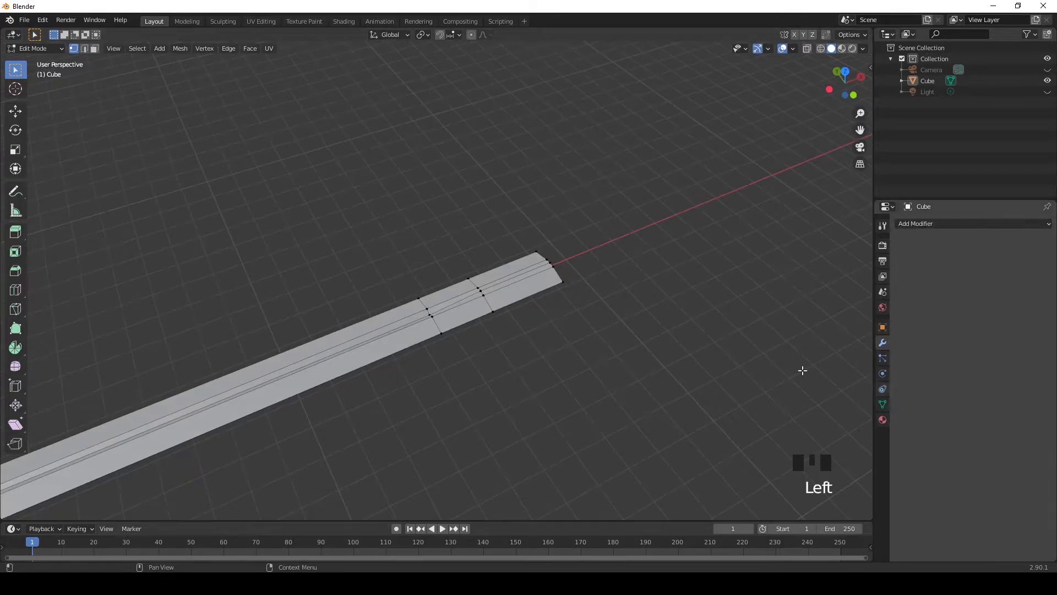
{"action": "left_click", "coordinate": [914, 224]}
{"action": "left_click", "coordinate": [841, 261]}
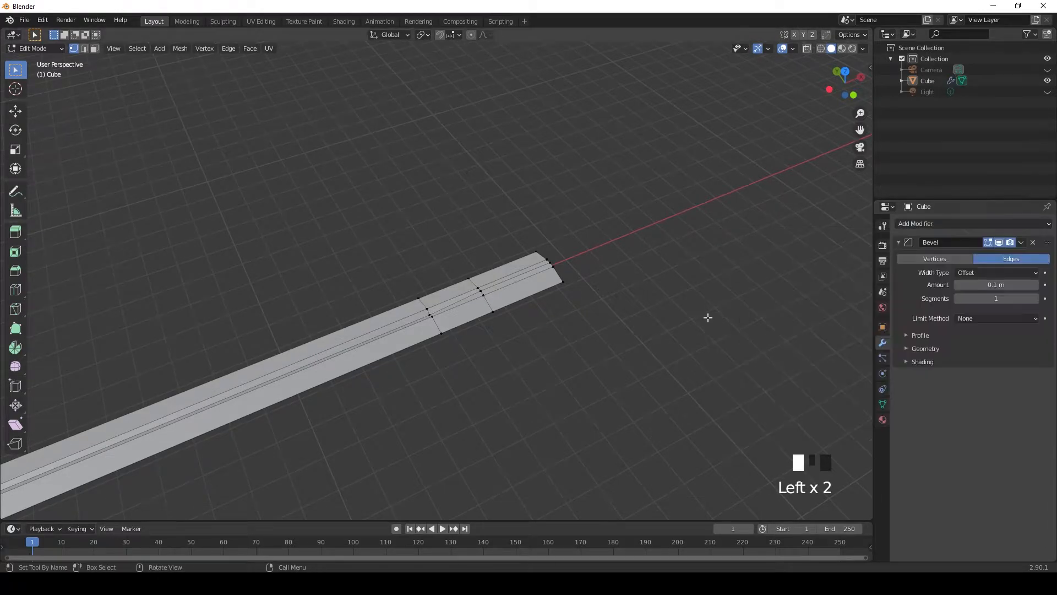
{"action": "scroll", "coordinate": [567, 318], "scroll_direction": "up", "scroll_amount": 3}
{"action": "middle_click_drag", "start_coordinate": [566, 319], "coordinate": [627, 306]}
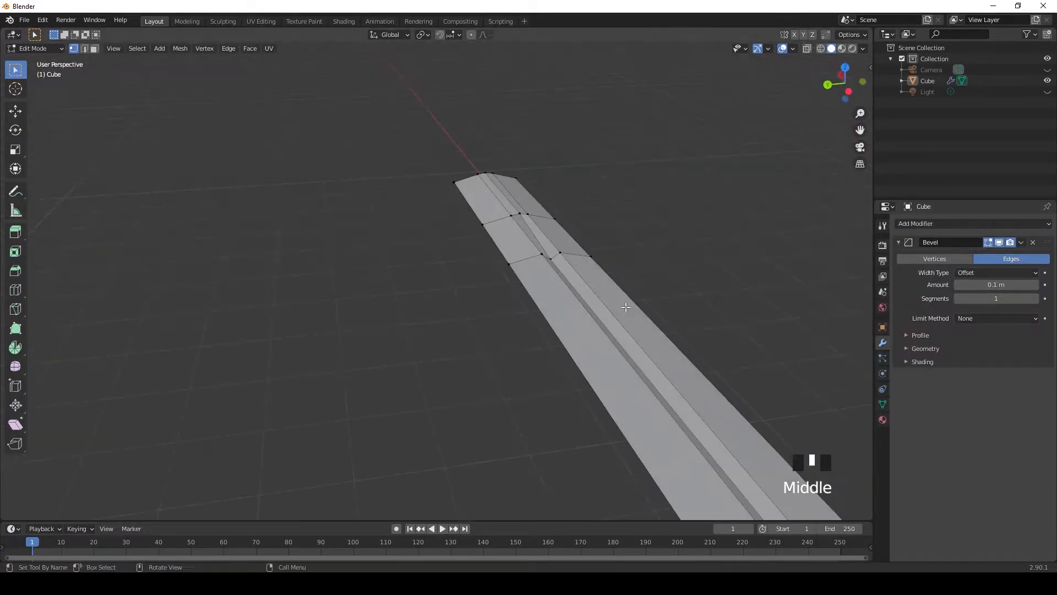
{"action": "key", "text": "Tab"}
{"action": "scroll", "coordinate": [563, 228], "scroll_direction": "up", "scroll_amount": 2}
{"action": "middle_click_drag", "start_coordinate": [563, 228], "coordinate": [363, 182], "text": "shift"}
{"action": "scroll", "coordinate": [513, 365], "scroll_direction": "up", "scroll_amount": 2}
Step: Add a Subdivision Surface modifier to the blade and shade it smooth
{"action": "left_click", "coordinate": [934, 223]}
{"action": "left_click", "coordinate": [849, 406]}
{"action": "scroll", "coordinate": [578, 323], "scroll_direction": "down", "scroll_amount": 5}
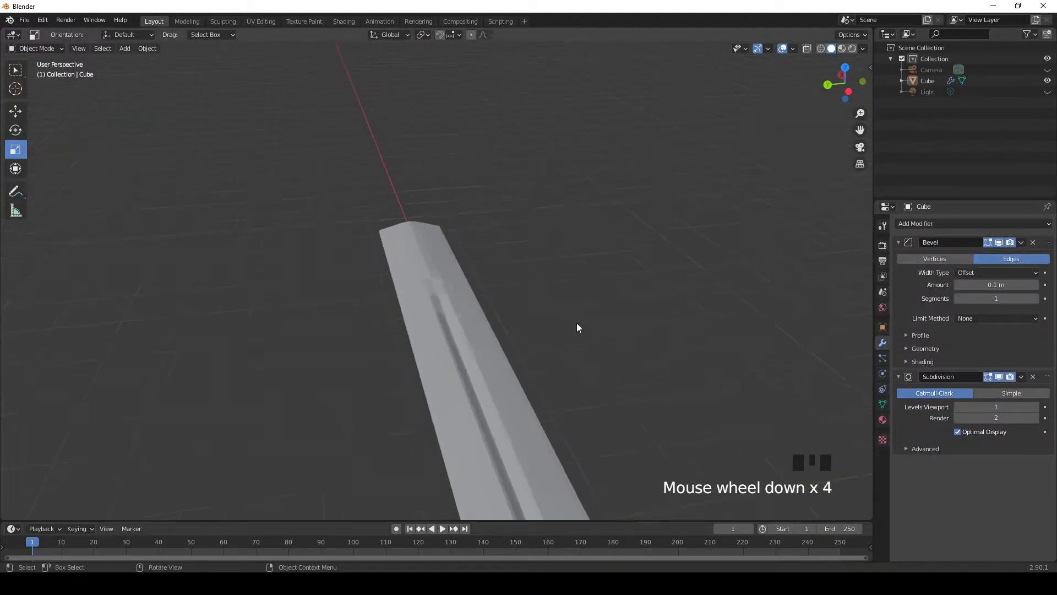
{"action": "left_click", "coordinate": [989, 245]}
{"action": "left_click", "coordinate": [448, 276]}
{"action": "right_click", "coordinate": [447, 275]}
{"action": "left_click", "coordinate": [440, 276]}
{"action": "left_click", "coordinate": [544, 302]}
Step: Examine where the groove ends near the +X end from the top, in both Object Mode and Edit Mode
{"action": "scroll", "coordinate": [543, 294], "scroll_direction": "down", "scroll_amount": 3}
{"action": "key", "text": "KP_7"}
{"action": "scroll", "coordinate": [427, 291], "scroll_direction": "up", "scroll_amount": 9}
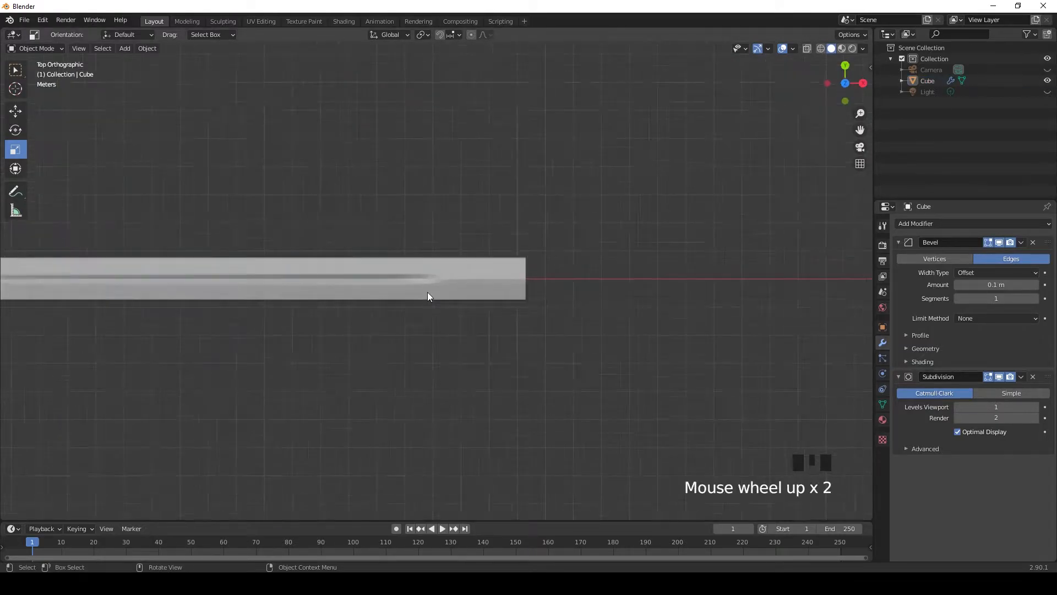
{"action": "scroll", "coordinate": [580, 279], "scroll_direction": "down", "scroll_amount": 2}
{"action": "middle_click_drag", "start_coordinate": [580, 278], "coordinate": [614, 246], "text": "shift"}
{"action": "scroll", "coordinate": [609, 293], "scroll_direction": "down", "scroll_amount": 4}
{"action": "scroll", "coordinate": [633, 298], "scroll_direction": "up", "scroll_amount": 2}
{"action": "key", "text": "Tab"}
{"action": "scroll", "coordinate": [667, 301], "scroll_direction": "up", "scroll_amount": 1}
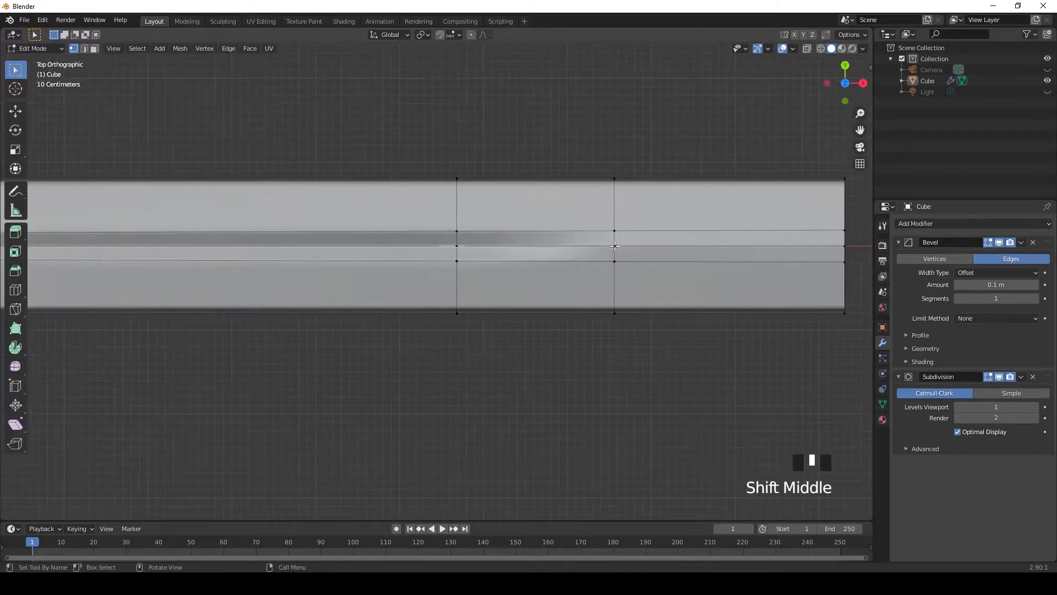
{"action": "mouse_move", "coordinate": [665, 275]}
{"action": "middle_mouse_down"}
{"action": "mouse_move", "coordinate": [618, 191]}
{"action": "mouse_move", "coordinate": [547, 167]}
{"action": "mouse_move", "coordinate": [644, 272]}
{"action": "middle_mouse_up"}
{"action": "key", "text": "Tab"}
{"action": "key", "text": "Tab"}
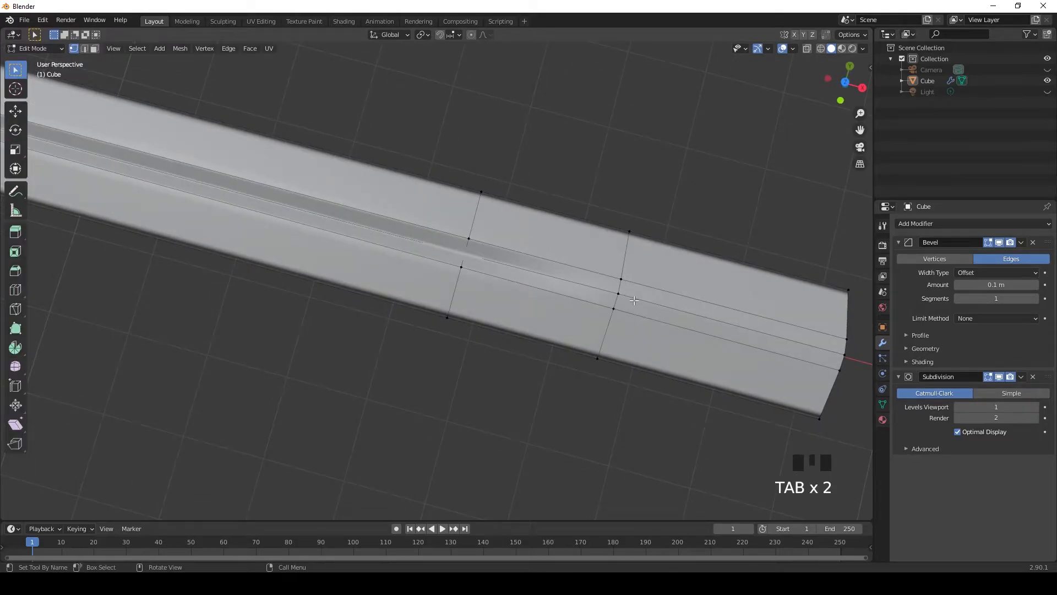
Step: Scale the off-centre groove vertices at the loop next to the +X end together along Y in wireframe shading
{"action": "left_click", "coordinate": [820, 49]}
{"action": "mouse_move", "coordinate": [689, 271]}
{"action": "middle_mouse_down"}
{"action": "mouse_move", "coordinate": [637, 175]}
{"action": "mouse_move", "coordinate": [557, 188]}
{"action": "mouse_move", "coordinate": [538, 173]}
{"action": "mouse_move", "coordinate": [563, 397]}
{"action": "middle_mouse_up"}
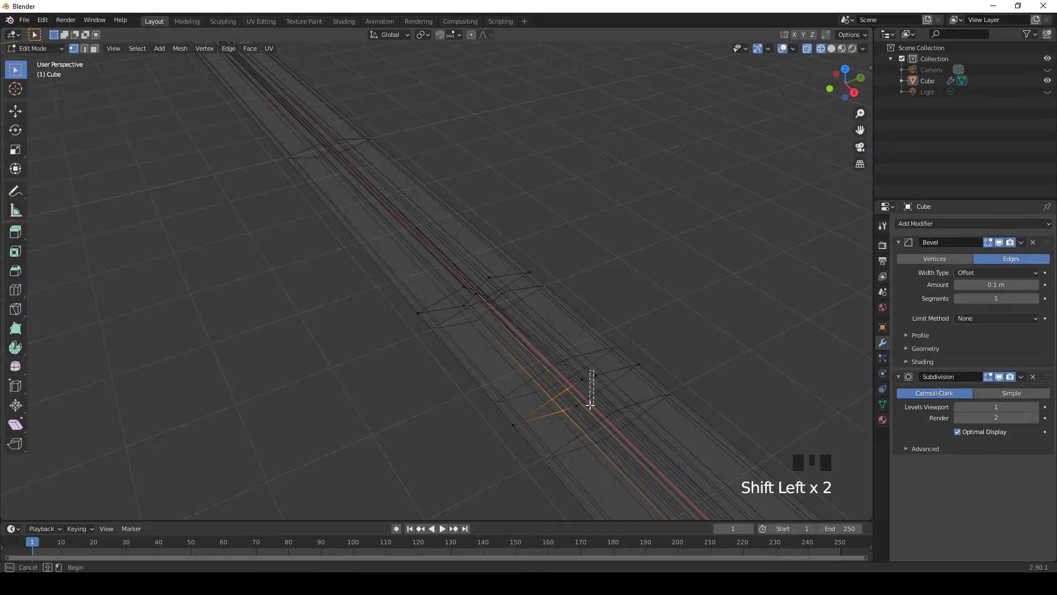
{"action": "middle_click_drag", "start_coordinate": [650, 366], "coordinate": [590, 357]}
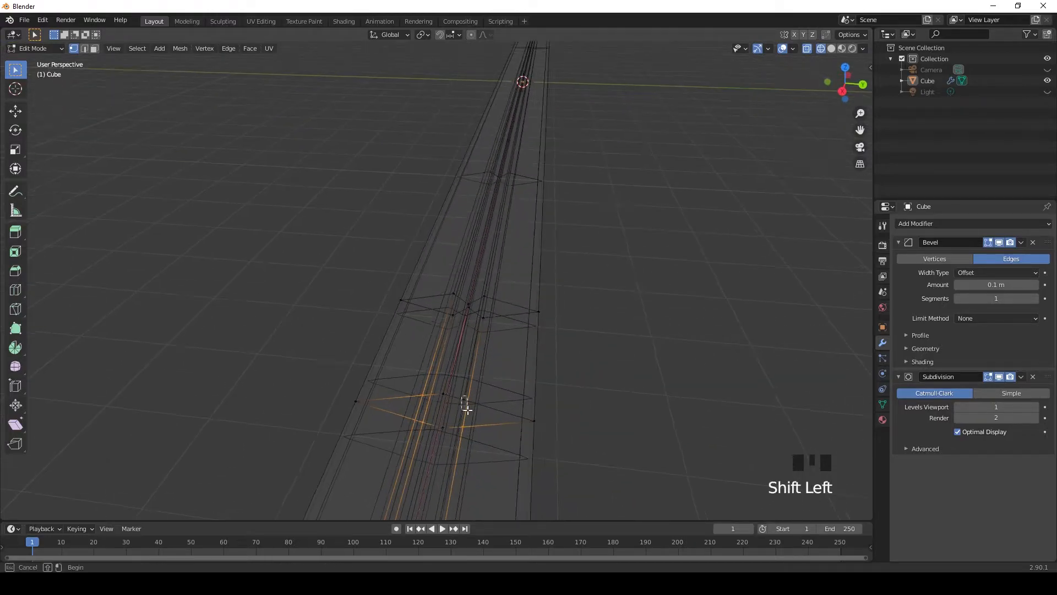
{"action": "left_click", "coordinate": [16, 150]}
{"action": "left_click_drag", "start_coordinate": [487, 415], "coordinate": [443, 392]}
{"action": "key", "text": "y"}
{"action": "middle_click_drag", "start_coordinate": [444, 392], "coordinate": [461, 388], "text": "shift"}
Step: Try to collapse the off-centre inner vertices at the +X end along Y with a scale of 0
{"action": "scroll", "coordinate": [524, 326], "scroll_direction": "up", "scroll_amount": 2}
{"action": "left_click_drag", "start_coordinate": [516, 407], "coordinate": [520, 407], "text": "shift"}
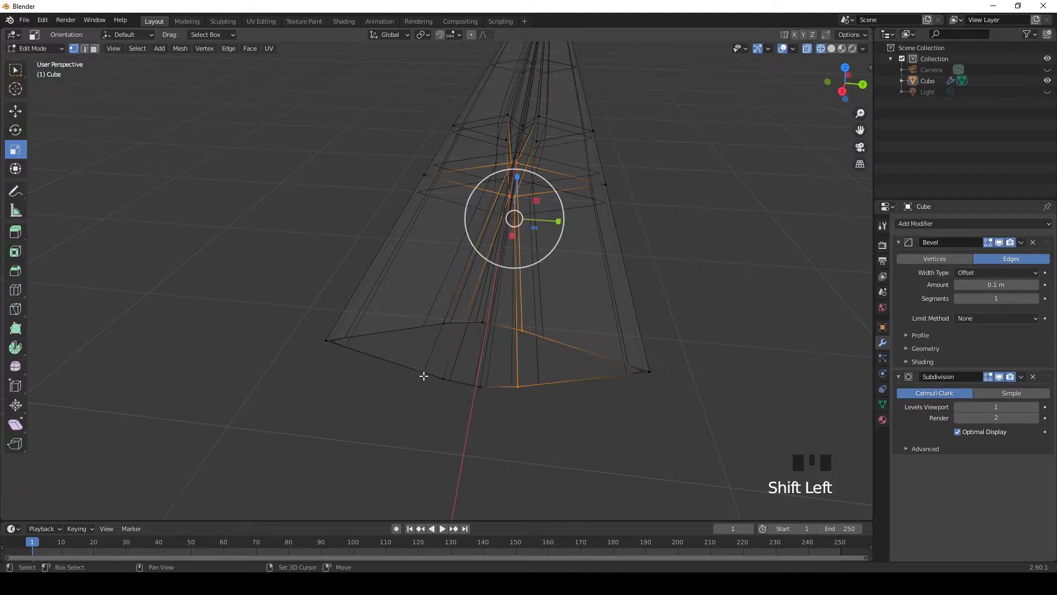
{"action": "left_click_drag", "start_coordinate": [437, 313], "coordinate": [448, 422], "text": "shift"}
{"action": "left_click", "coordinate": [723, 293]}
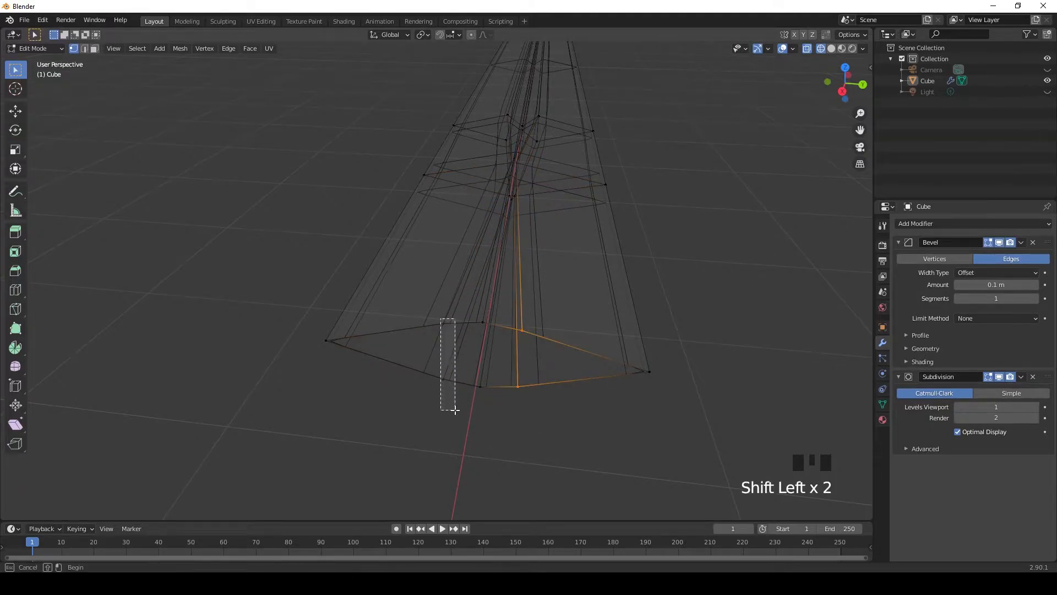
{"action": "left_click", "coordinate": [12, 152]}
{"action": "left_click_drag", "start_coordinate": [525, 359], "coordinate": [497, 362]}
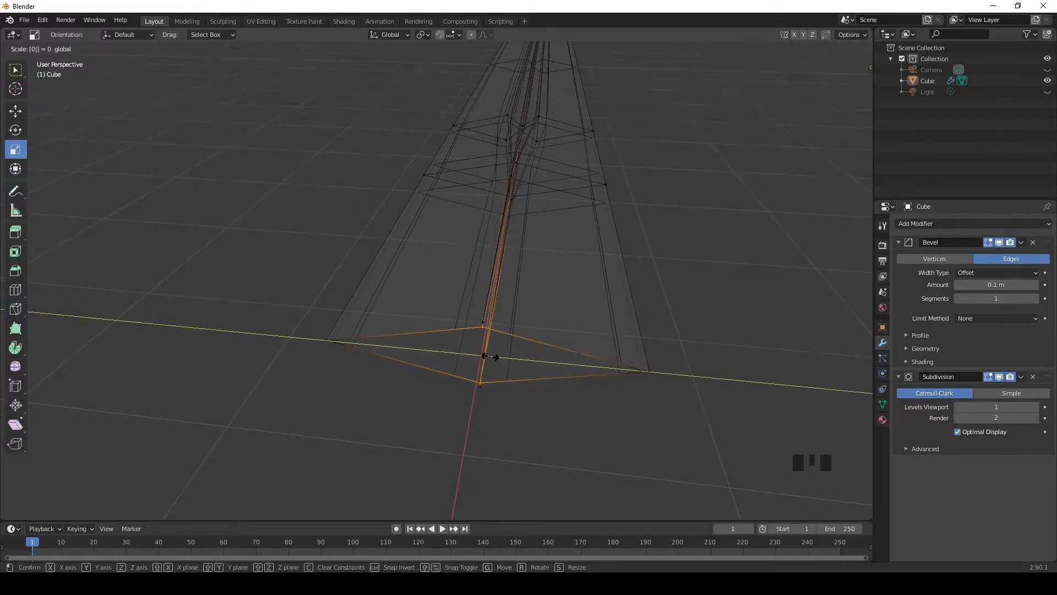
{"action": "left_click", "coordinate": [499, 357]}
{"action": "scroll", "coordinate": [626, 264], "scroll_direction": "up", "scroll_amount": 1}
{"action": "scroll", "coordinate": [633, 259], "scroll_direction": "down", "scroll_amount": 2}
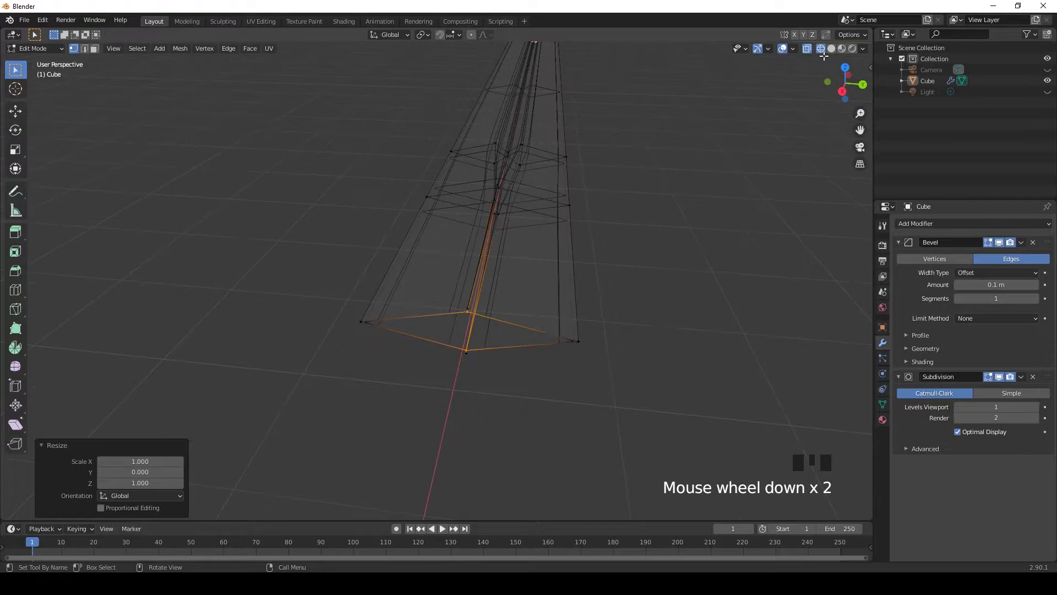
{"action": "middle_click_drag", "start_coordinate": [657, 211], "coordinate": [499, 336]}
{"action": "key", "text": "Tab"}
{"action": "scroll", "coordinate": [520, 196], "scroll_direction": "down", "scroll_amount": 2}
{"action": "key", "text": "ctrl+z"}
{"action": "key", "text": "ctrl+z"}
Step: Scale the off-centre inner vertices at the +X end closer together along Y by a factor of 0.142
{"action": "scroll", "coordinate": [473, 297], "scroll_direction": "up", "scroll_amount": 4}
{"action": "left_click", "coordinate": [15, 150]}
{"action": "left_click_drag", "start_coordinate": [491, 353], "coordinate": [479, 346]}
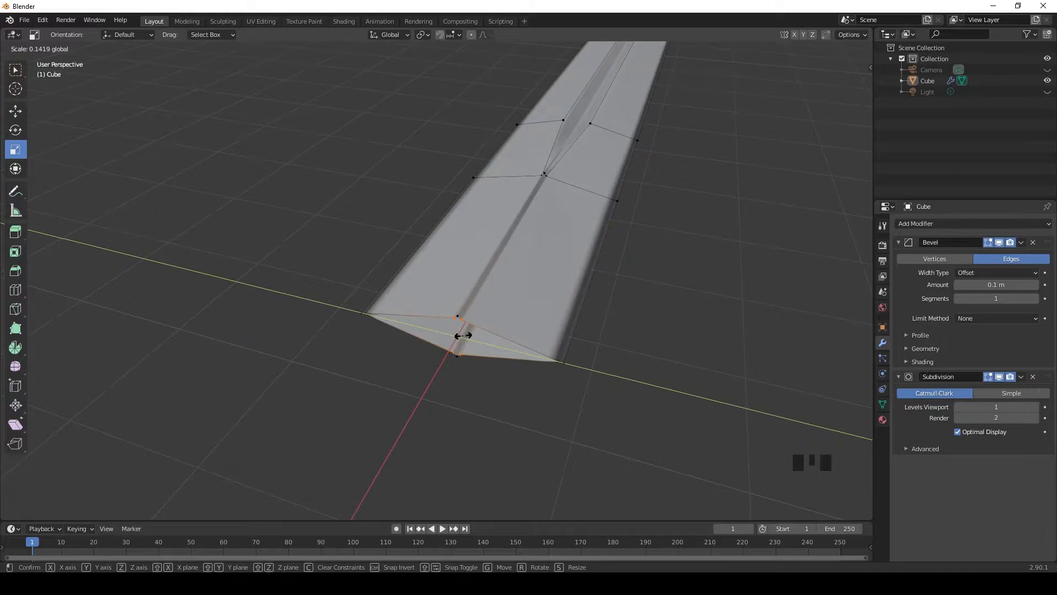
{"action": "left_click_drag", "start_coordinate": [462, 335], "coordinate": [463, 335]}
{"action": "key", "text": "w"}
{"action": "scroll", "coordinate": [433, 366], "scroll_direction": "up", "scroll_amount": 3}
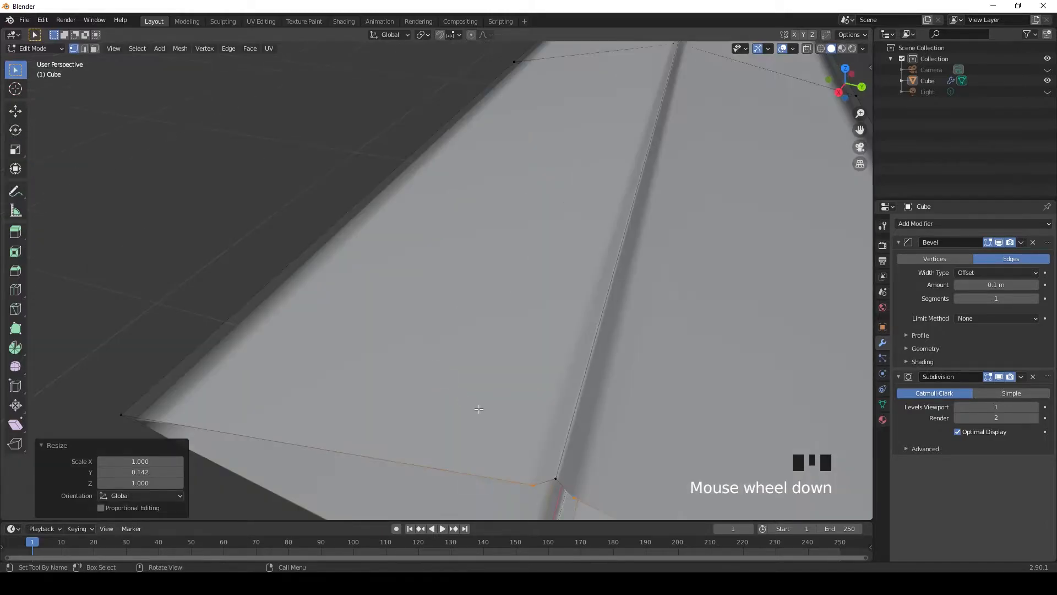
Step: Try to scale the centreline vertices at the +X end and its neighbouring loop along Z
{"action": "middle_click_drag", "start_coordinate": [476, 408], "coordinate": [498, 394]}
{"action": "middle_click_drag", "start_coordinate": [596, 281], "coordinate": [550, 321], "text": "shift"}
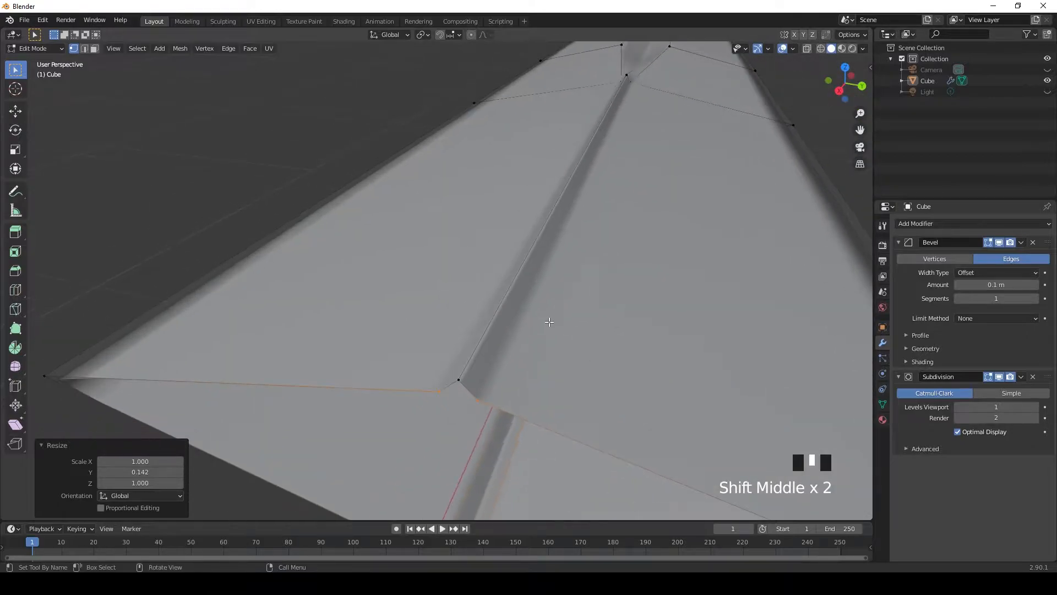
{"action": "left_click", "coordinate": [819, 49]}
{"action": "mouse_move", "coordinate": [649, 158]}
{"action": "middle_mouse_down"}
{"action": "mouse_move", "coordinate": [613, 208]}
{"action": "mouse_move", "coordinate": [573, 217]}
{"action": "mouse_move", "coordinate": [476, 295]}
{"action": "mouse_move", "coordinate": [480, 287]}
{"action": "middle_mouse_up"}
{"action": "left_click", "coordinate": [477, 286], "text": "shift"}
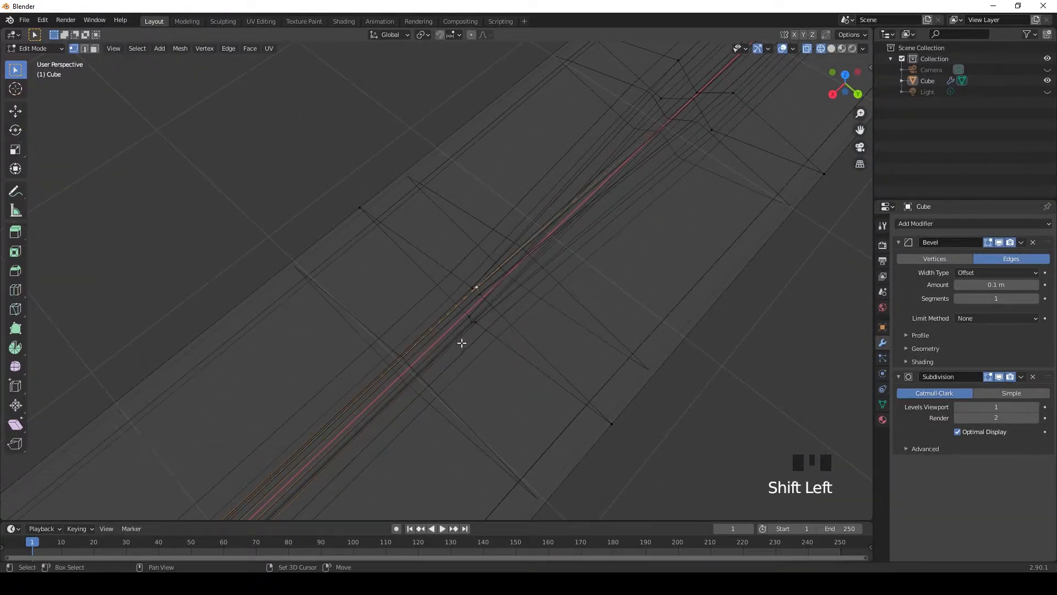
{"action": "middle_click_drag", "start_coordinate": [424, 362], "coordinate": [402, 167]}
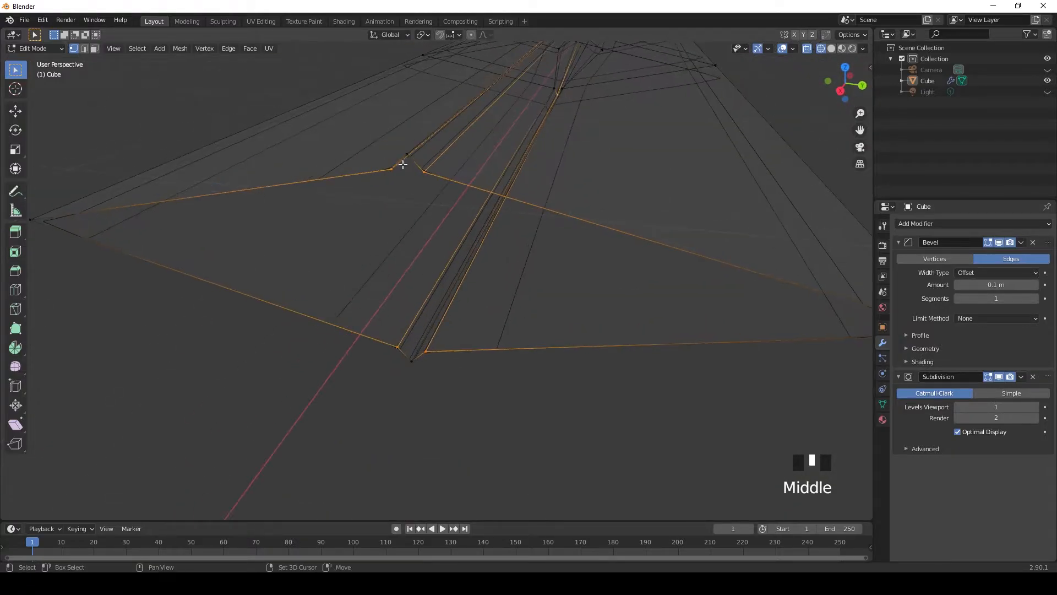
{"action": "left_click", "coordinate": [15, 149]}
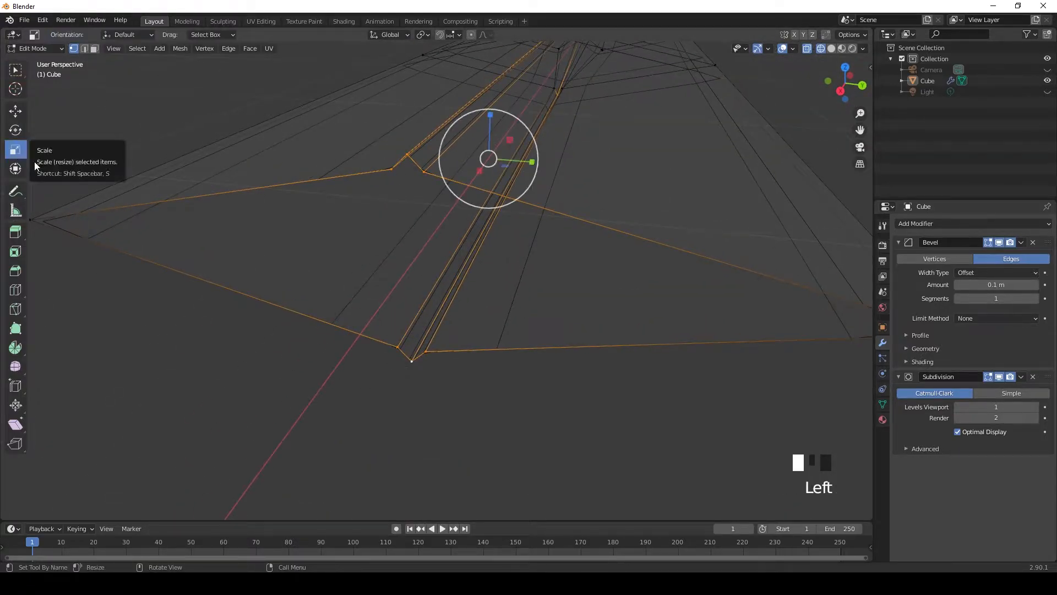
{"action": "left_click_drag", "start_coordinate": [490, 116], "coordinate": [491, 122]}
{"action": "key", "text": "ctrl+z"}
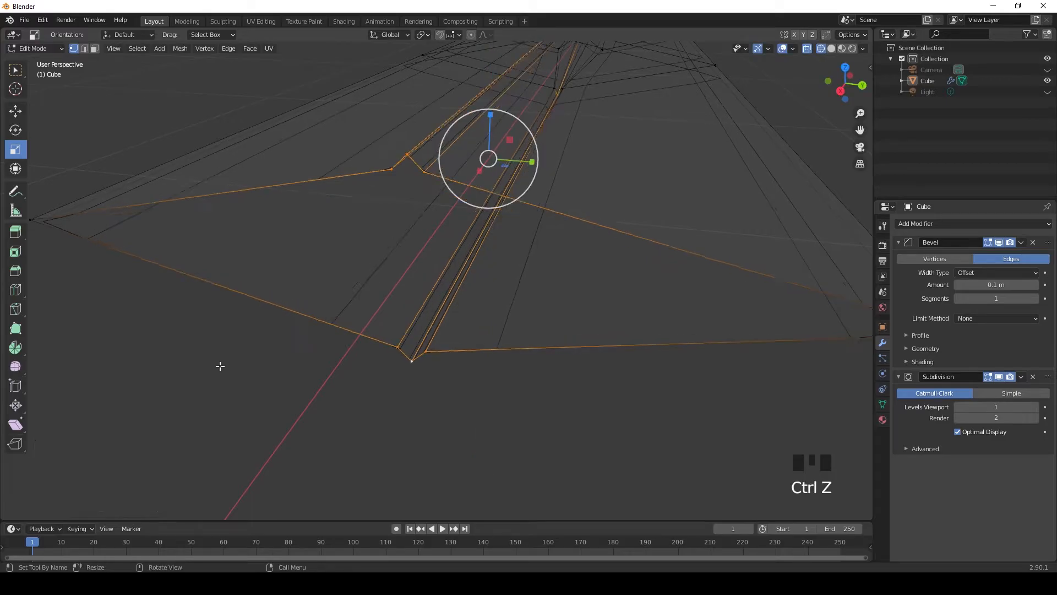
{"action": "left_click", "coordinate": [217, 366]}
Step: Scale the centreline vertices at the +X end and its neighbouring loop closer together along Z by a factor of 0.773
{"action": "left_click", "coordinate": [16, 70]}
{"action": "middle_click_drag", "start_coordinate": [588, 107], "coordinate": [565, 144]}
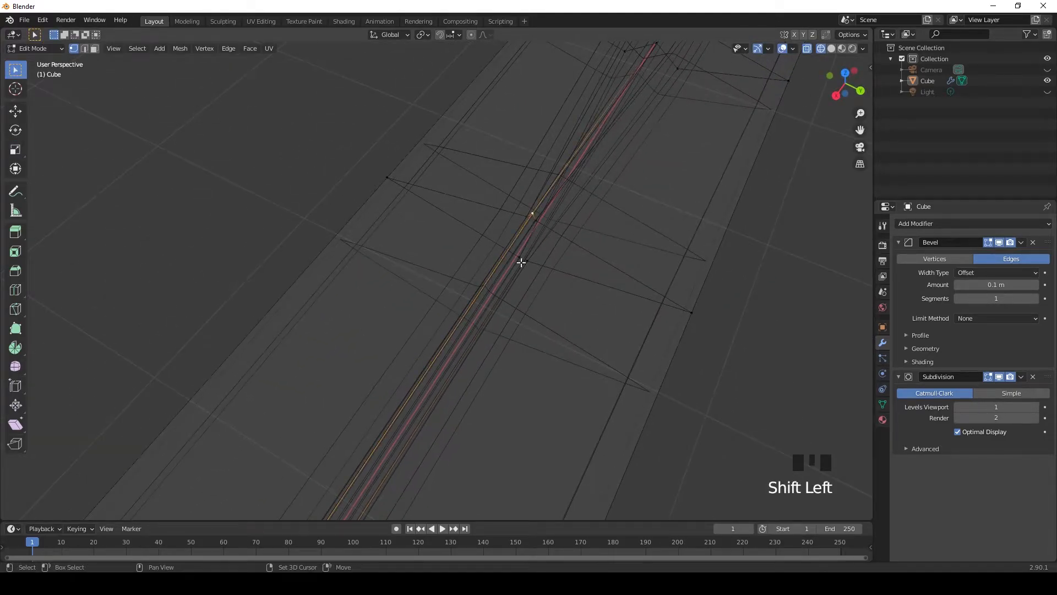
{"action": "middle_click_drag", "start_coordinate": [522, 281], "coordinate": [618, 121], "text": "shift"}
{"action": "scroll", "coordinate": [486, 328], "scroll_direction": "up", "scroll_amount": 2}
{"action": "middle_click_drag", "start_coordinate": [486, 328], "coordinate": [573, 317], "text": "shift"}
{"action": "left_click", "coordinate": [15, 149]}
{"action": "middle_click_drag", "start_coordinate": [594, 131], "coordinate": [560, 197], "text": "shift"}
{"action": "left_click_drag", "start_coordinate": [536, 83], "coordinate": [526, 93]}
{"action": "key", "text": "KP_3"}
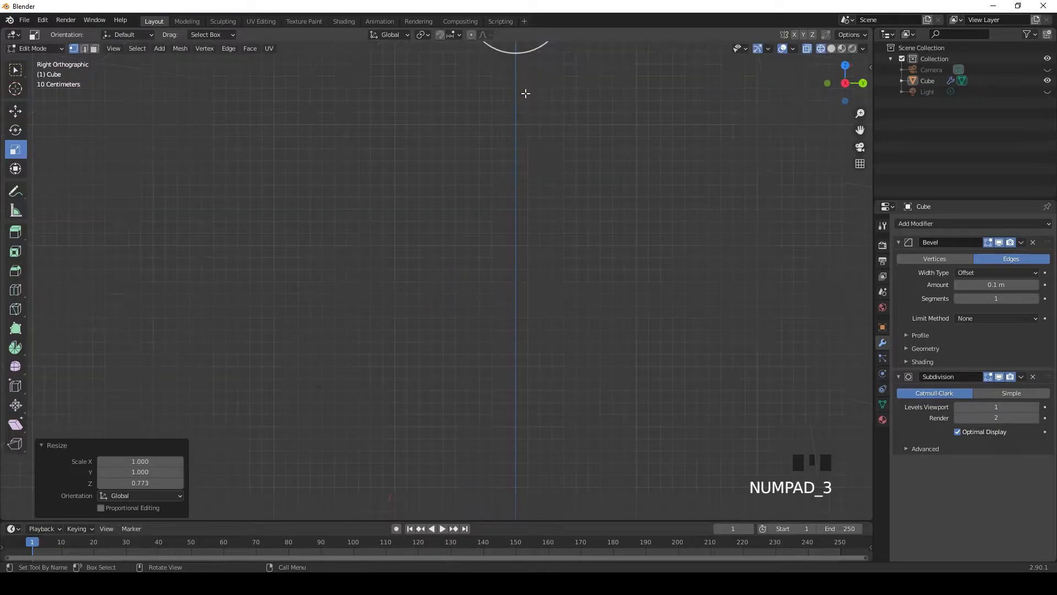
{"action": "scroll", "coordinate": [535, 78], "scroll_direction": "up", "scroll_amount": 5}
{"action": "middle_click_drag", "start_coordinate": [486, 253], "coordinate": [474, 347], "text": "shift"}
{"action": "scroll", "coordinate": [474, 346], "scroll_direction": "up", "scroll_amount": 5}
{"action": "middle_click_drag", "start_coordinate": [587, 268], "coordinate": [534, 317], "text": "shift"}
{"action": "left_click_drag", "start_coordinate": [534, 317], "coordinate": [531, 311]}
Step: Return the blade to solid shading in top view and switch to Object Mode
{"action": "scroll", "coordinate": [684, 128], "scroll_direction": "down", "scroll_amount": 2}
{"action": "key", "text": "KP_7"}
{"action": "scroll", "coordinate": [686, 224], "scroll_direction": "down", "scroll_amount": 12}
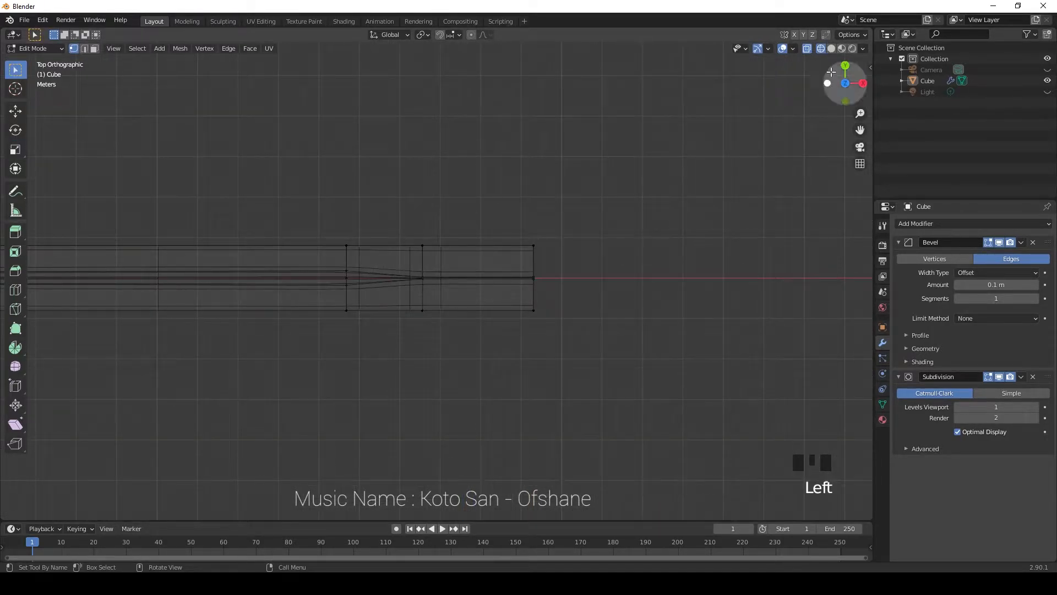
{"action": "left_click", "coordinate": [831, 48]}
{"action": "middle_click_drag", "start_coordinate": [384, 245], "coordinate": [623, 246], "text": "shift"}
{"action": "key", "text": "Tab"}
{"action": "scroll", "coordinate": [408, 290], "scroll_direction": "up", "scroll_amount": 2}
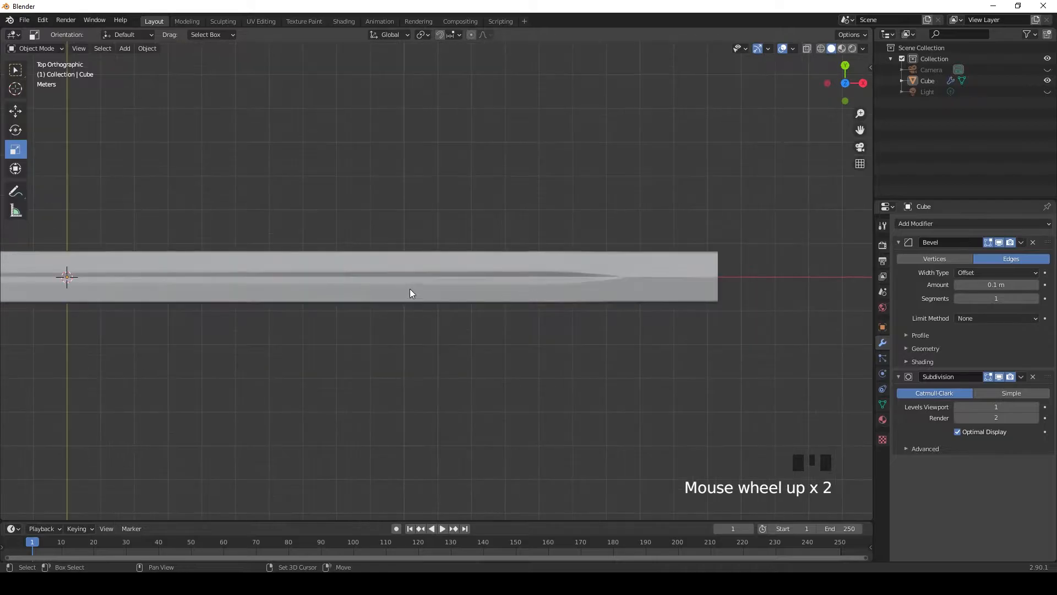
Step: Examine the tapered groove along the blade's length from the top and in perspective
{"action": "middle_click_drag", "start_coordinate": [408, 289], "coordinate": [651, 295], "text": "shift"}
{"action": "middle_click_drag", "start_coordinate": [200, 280], "coordinate": [512, 283], "text": "shift"}
{"action": "middle_click_drag", "start_coordinate": [830, 318], "coordinate": [380, 280], "text": "shift"}
{"action": "scroll", "coordinate": [668, 249], "scroll_direction": "up", "scroll_amount": 2}
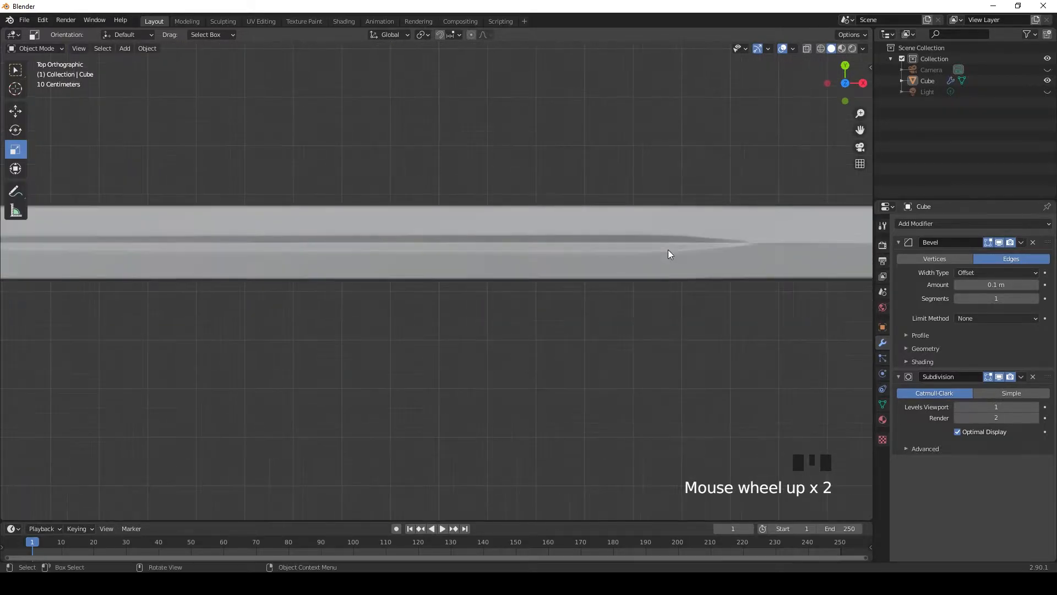
{"action": "scroll", "coordinate": [602, 288], "scroll_direction": "up", "scroll_amount": 1}
{"action": "scroll", "coordinate": [602, 288], "scroll_direction": "down", "scroll_amount": 1}
{"action": "middle_click_drag", "start_coordinate": [837, 256], "coordinate": [411, 276], "text": "shift"}
{"action": "scroll", "coordinate": [626, 283], "scroll_direction": "up", "scroll_amount": 3}
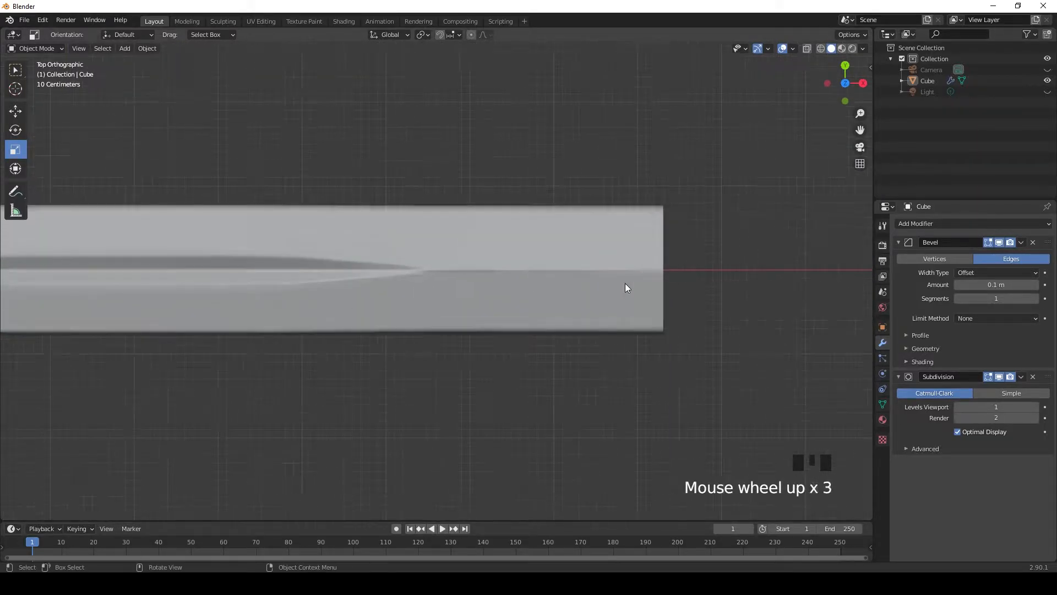
{"action": "scroll", "coordinate": [449, 278], "scroll_direction": "down", "scroll_amount": 6}
{"action": "middle_click_drag", "start_coordinate": [493, 285], "coordinate": [543, 234], "text": "shift"}
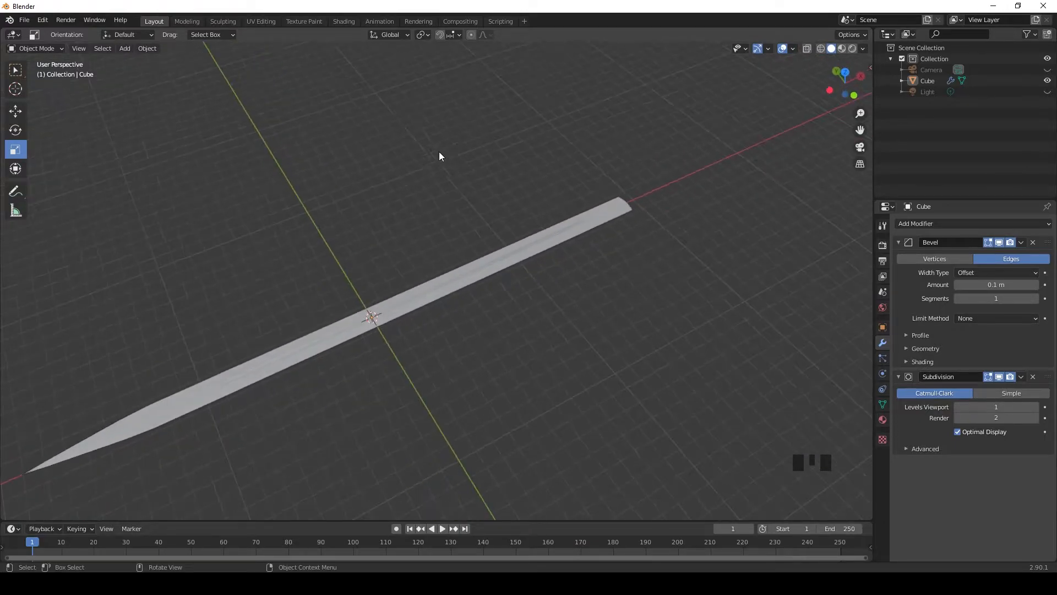
Step: Add a cylinder with 1 m radius and 2 m depth at the origin and rotate it 90° about Y
{"action": "key", "text": "shift+a"}
{"action": "mouse_move", "coordinate": [376, 146]}
{"action": "left_click", "coordinate": [426, 205]}
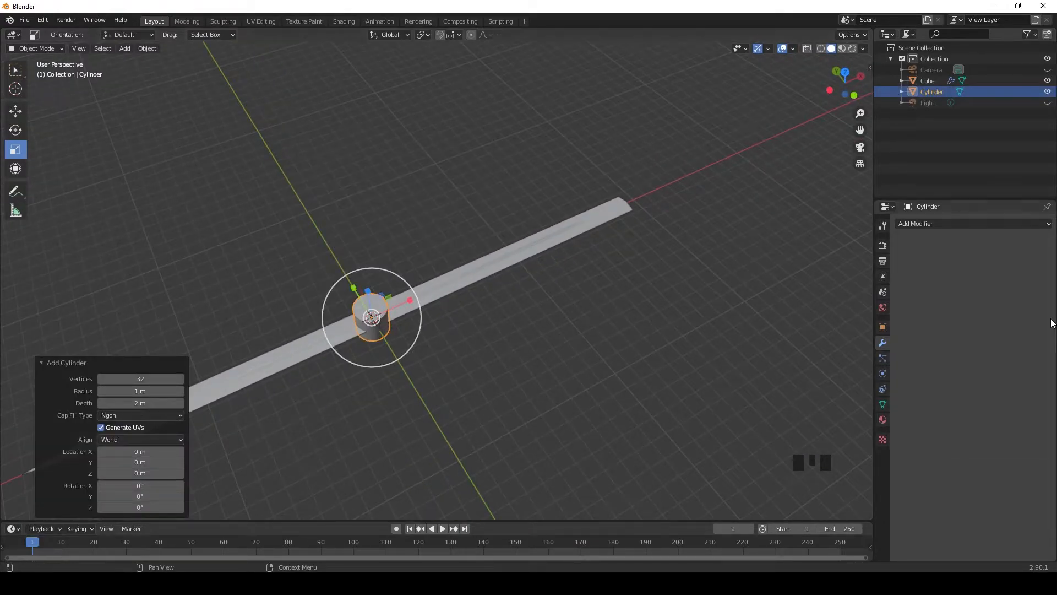
{"action": "left_click", "coordinate": [883, 327]}
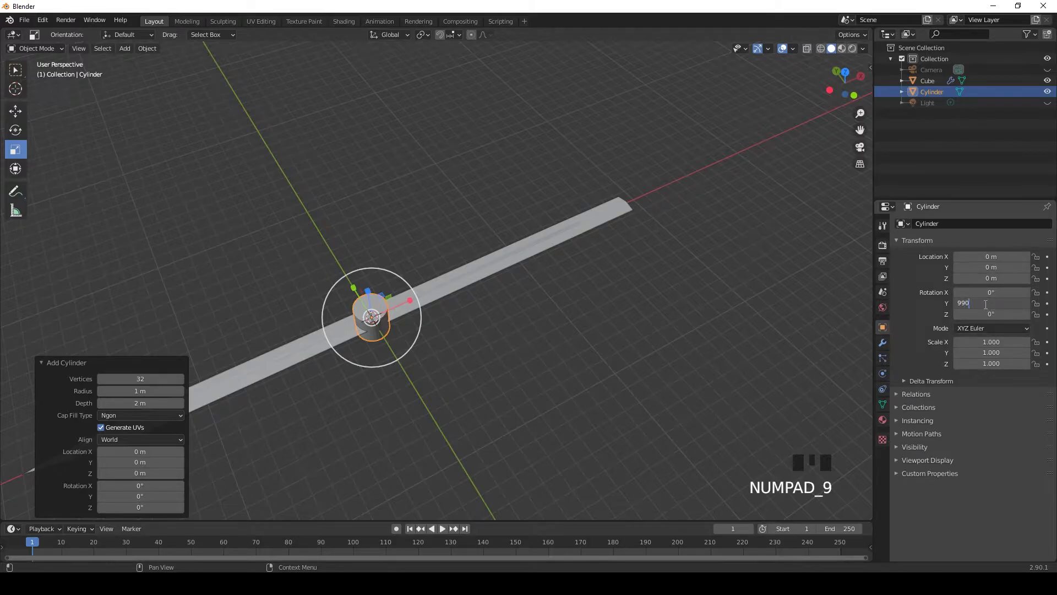
{"action": "key", "text": "Return"}
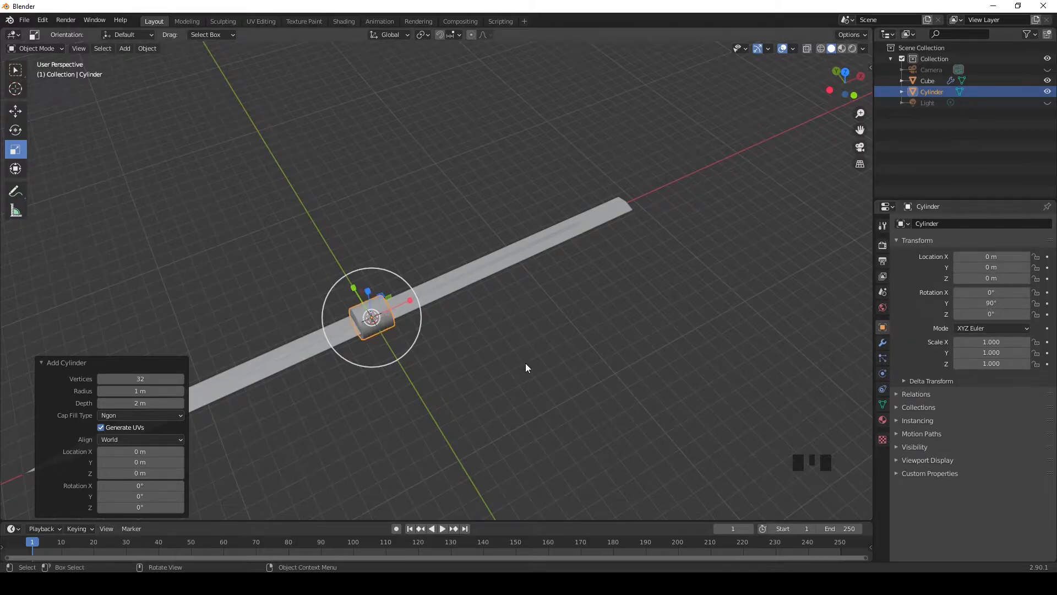
Step: Move the cylinder along X to about 20.036 m, at the wide end of the blade
{"action": "left_click_drag", "start_coordinate": [400, 311], "coordinate": [679, 217]}
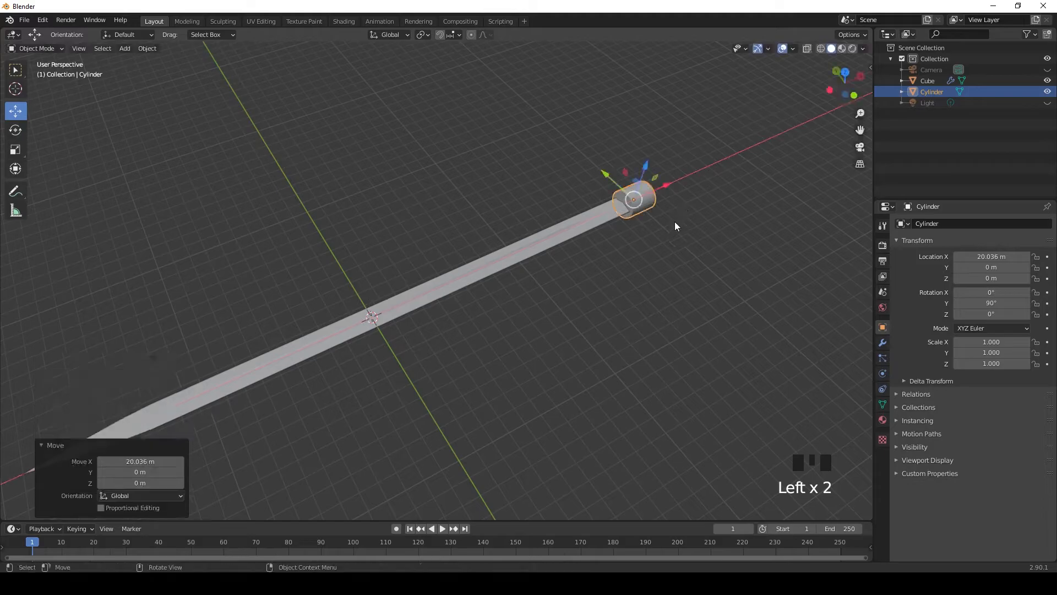
{"action": "scroll", "coordinate": [676, 210], "scroll_direction": "up", "scroll_amount": 3}
{"action": "middle_click_drag", "start_coordinate": [465, 324], "coordinate": [578, 414]}
{"action": "double_click", "coordinate": [619, 428]}
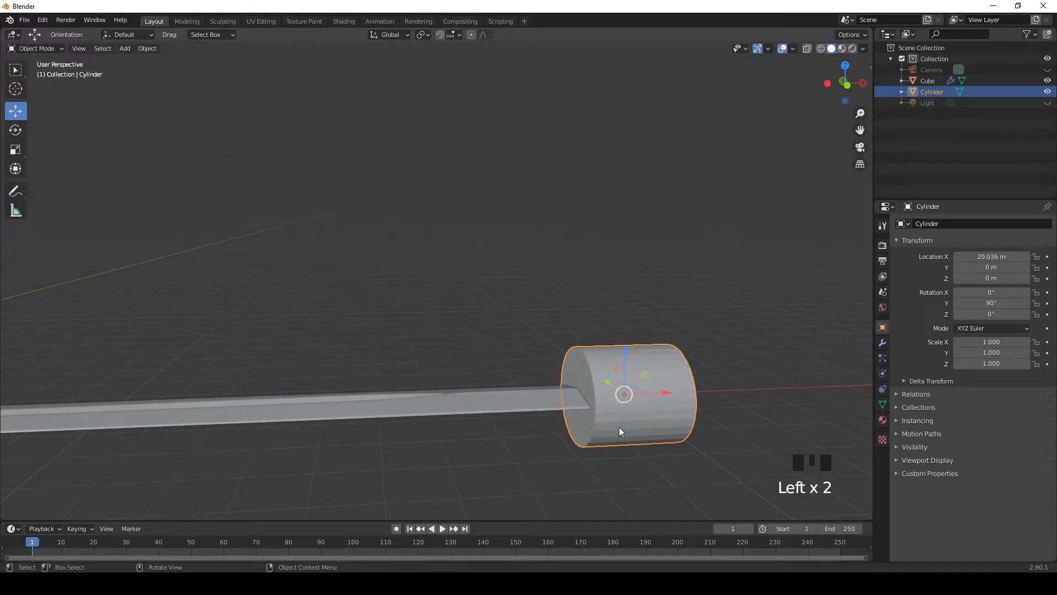
Step: Scale the cylinder to about 0.367 on X and 0.421 on Z, and move it to about X 19.65 m
{"action": "scroll", "coordinate": [602, 454], "scroll_direction": "down", "scroll_amount": 1}
{"action": "middle_click_drag", "start_coordinate": [602, 454], "coordinate": [454, 373]}
{"action": "left_click", "coordinate": [16, 149]}
{"action": "key", "text": "KP_1"}
{"action": "left_click_drag", "start_coordinate": [647, 388], "coordinate": [605, 392]}
{"action": "left_click_drag", "start_coordinate": [594, 346], "coordinate": [615, 386]}
Step: Compare the cylinder with the blade's cross-section in wireframe right view, widen it to about 1.083 on Y, and restore solid shading
{"action": "key", "text": "KP_3"}
{"action": "scroll", "coordinate": [602, 423], "scroll_direction": "up", "scroll_amount": 2}
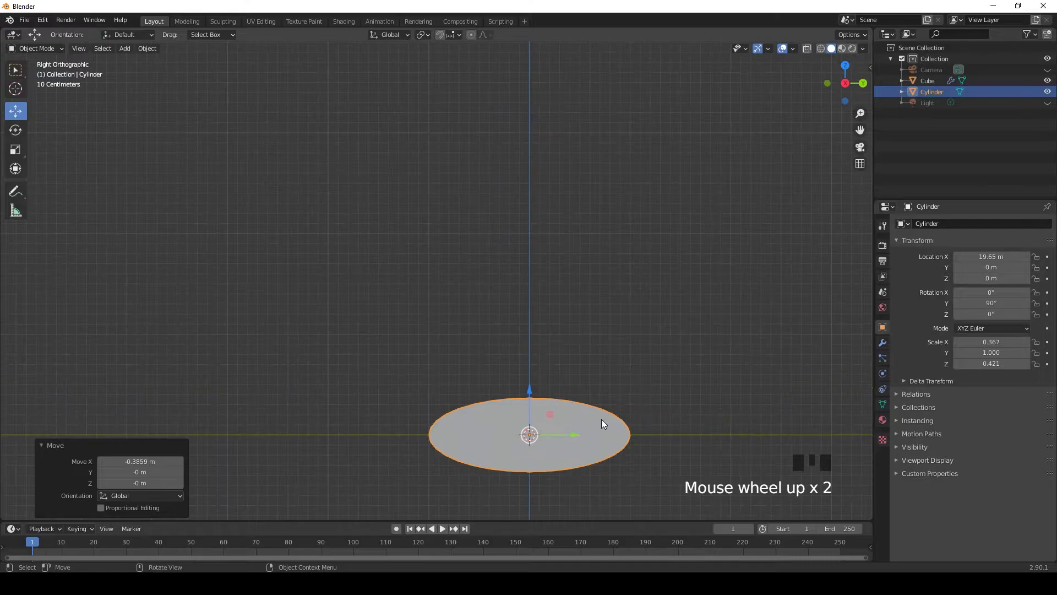
{"action": "left_click", "coordinate": [821, 49]}
{"action": "scroll", "coordinate": [635, 463], "scroll_direction": "up", "scroll_amount": 1}
{"action": "middle_click_drag", "start_coordinate": [571, 411], "coordinate": [495, 314], "text": "shift"}
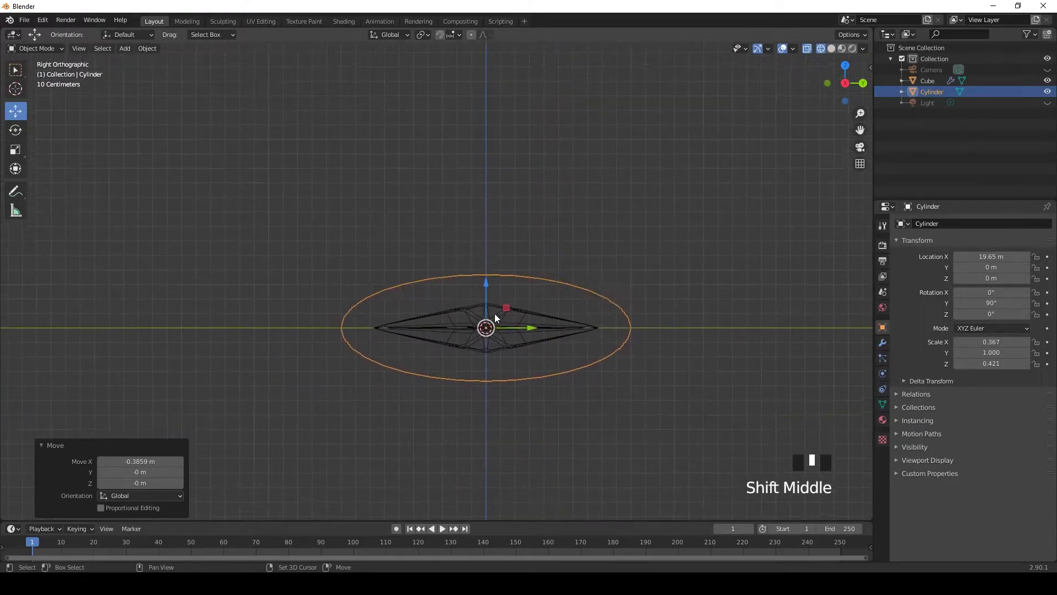
{"action": "left_click_drag", "start_coordinate": [531, 328], "coordinate": [539, 324]}
{"action": "left_click", "coordinate": [830, 48]}
Step: Open the cylinder at the blade's wide end in Edit Mode
{"action": "middle_click_drag", "start_coordinate": [380, 220], "coordinate": [401, 328]}
{"action": "scroll", "coordinate": [434, 253], "scroll_direction": "down", "scroll_amount": 3}
{"action": "left_click", "coordinate": [449, 408]}
{"action": "middle_click_drag", "start_coordinate": [399, 386], "coordinate": [519, 367], "text": "shift"}
{"action": "scroll", "coordinate": [434, 347], "scroll_direction": "up", "scroll_amount": 2}
{"action": "key", "text": "Tab"}
{"action": "left_click", "coordinate": [499, 361]}
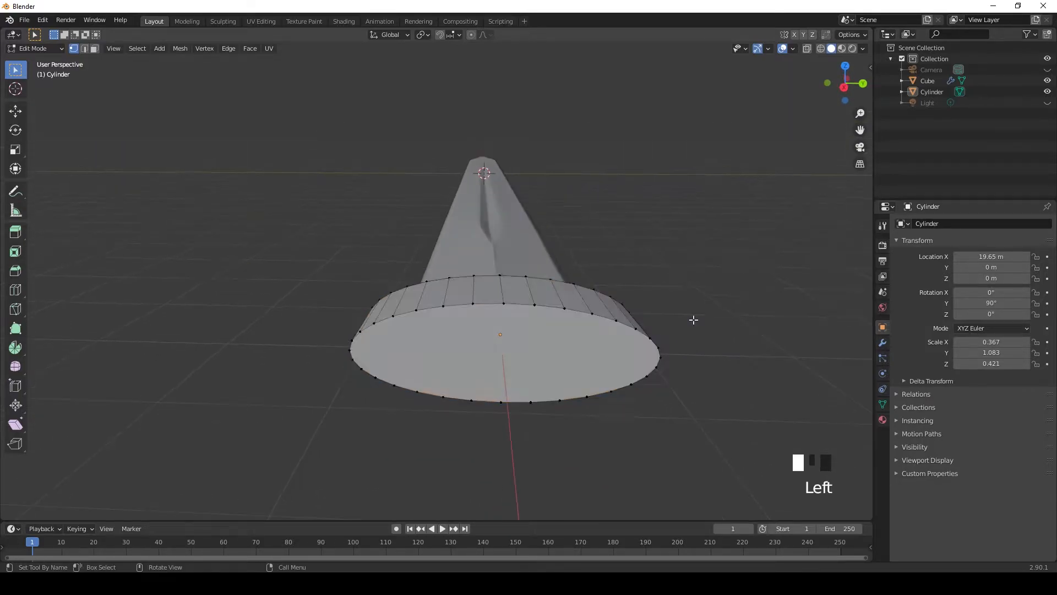
Step: Try to delete the faces of the cylinder's +Y half using the vertices on both end caps
{"action": "key", "text": "KP_3"}
{"action": "scroll", "coordinate": [670, 331], "scroll_direction": "up", "scroll_amount": 2}
{"action": "left_click_drag", "start_coordinate": [533, 228], "coordinate": [692, 427]}
{"action": "middle_click_drag", "start_coordinate": [732, 360], "coordinate": [498, 378]}
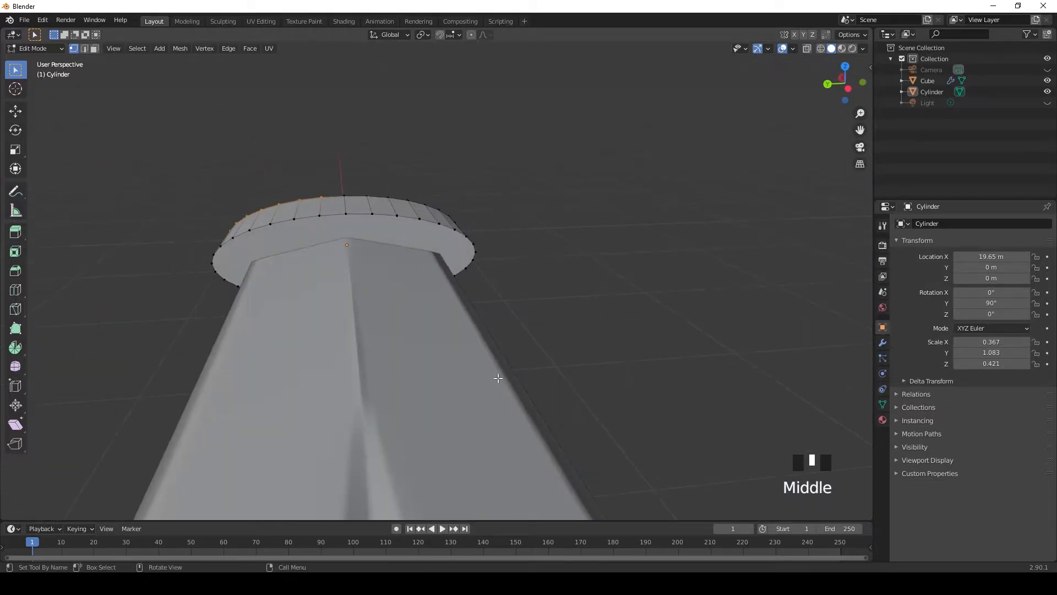
{"action": "key", "text": "KP_3"}
{"action": "key", "text": "KP_9"}
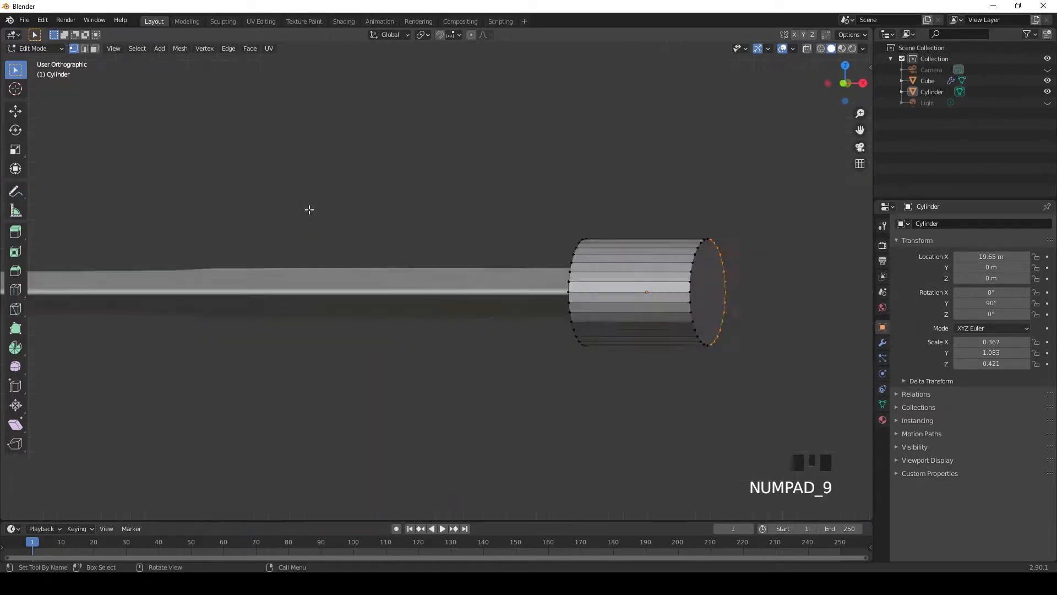
{"action": "scroll", "coordinate": [332, 274], "scroll_direction": "up", "scroll_amount": 2}
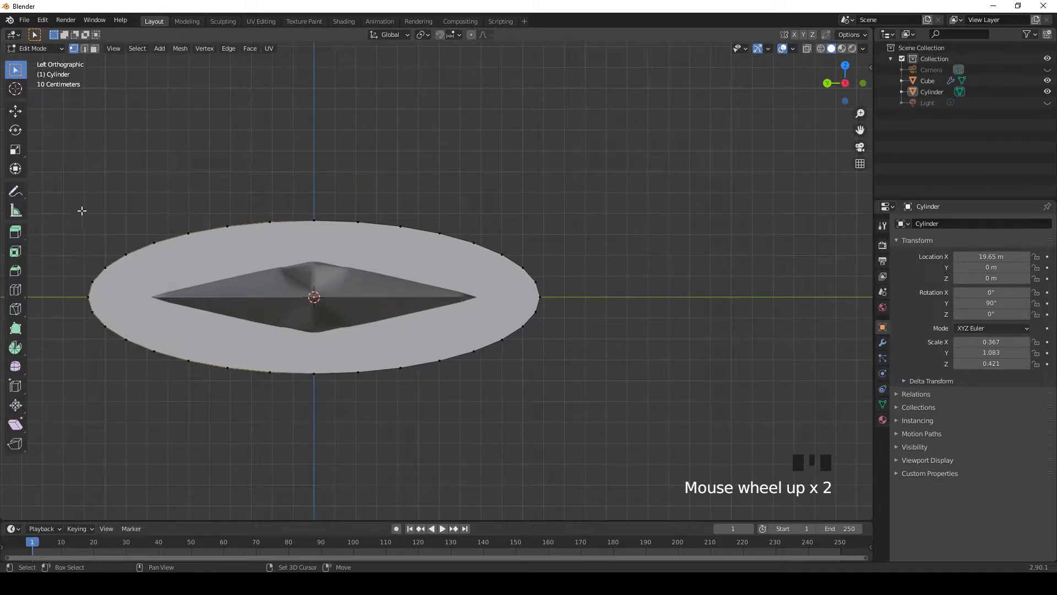
{"action": "left_click_drag", "start_coordinate": [66, 157], "coordinate": [320, 492], "text": "shift"}
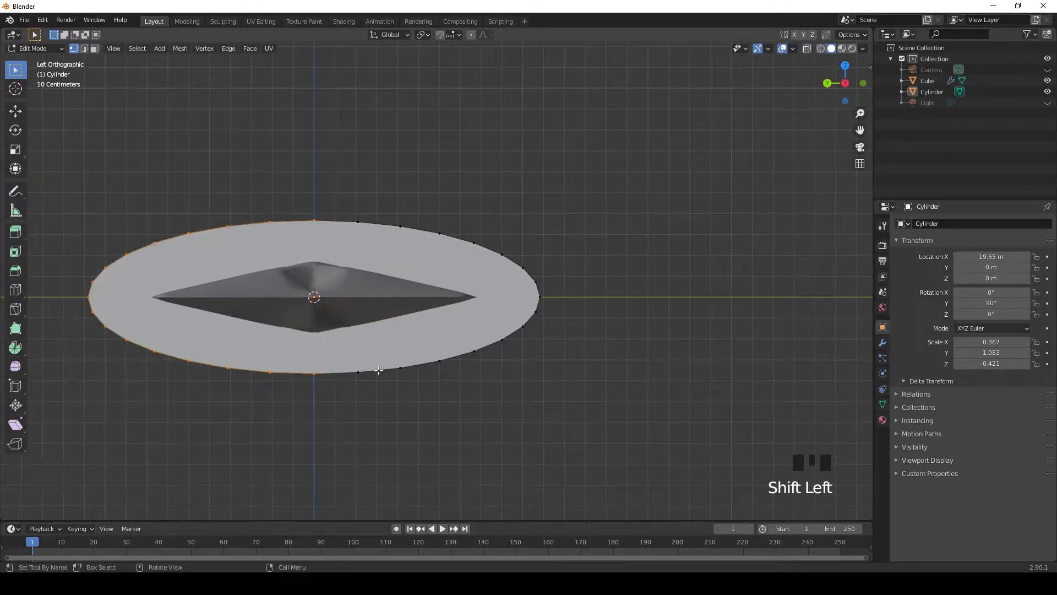
{"action": "key", "text": "KP_3"}
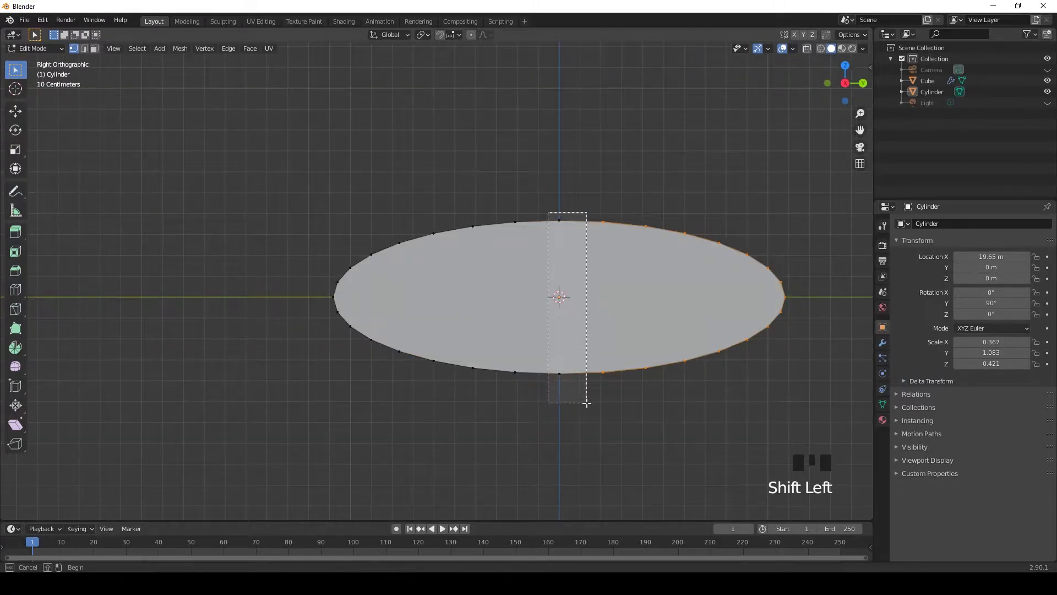
{"action": "scroll", "coordinate": [577, 296], "scroll_direction": "up", "scroll_amount": 1}
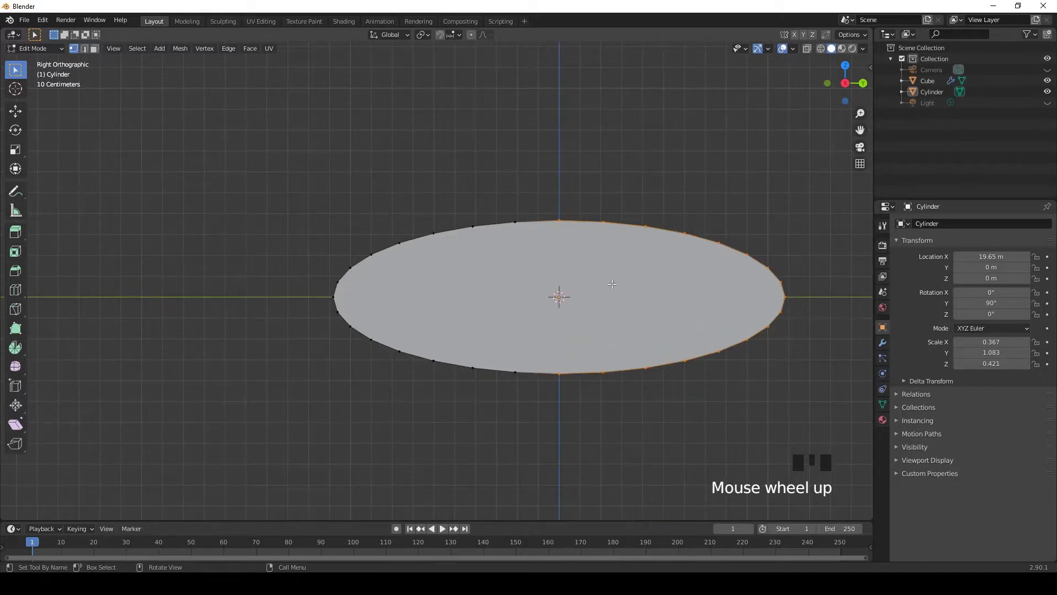
{"action": "key", "text": "Delete"}
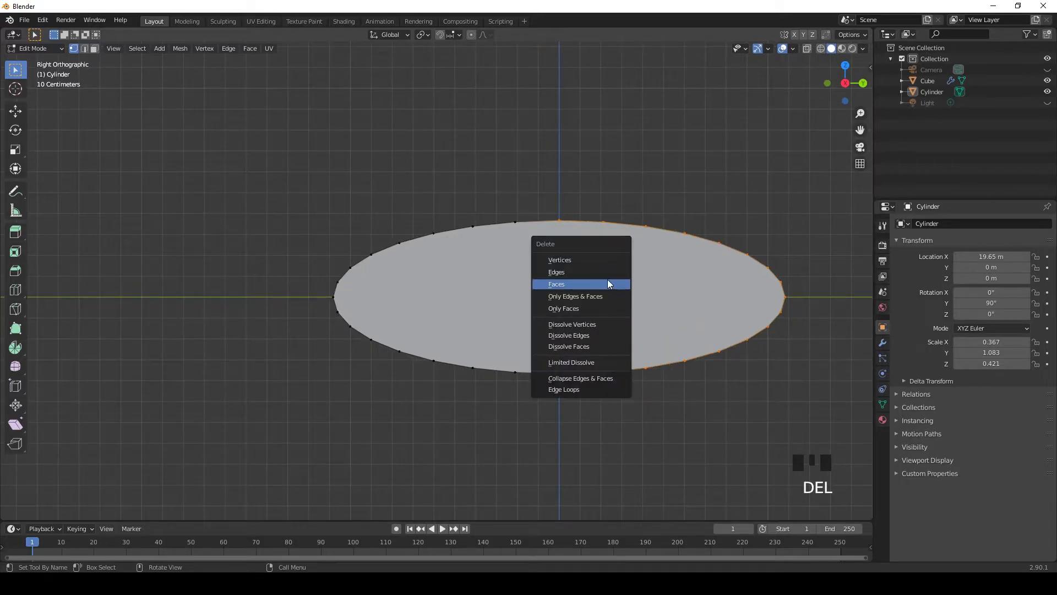
{"action": "left_click", "coordinate": [606, 283]}
{"action": "scroll", "coordinate": [644, 166], "scroll_direction": "down", "scroll_amount": 1}
{"action": "middle_click_drag", "start_coordinate": [644, 165], "coordinate": [679, 228]}
{"action": "key", "text": "Tab"}
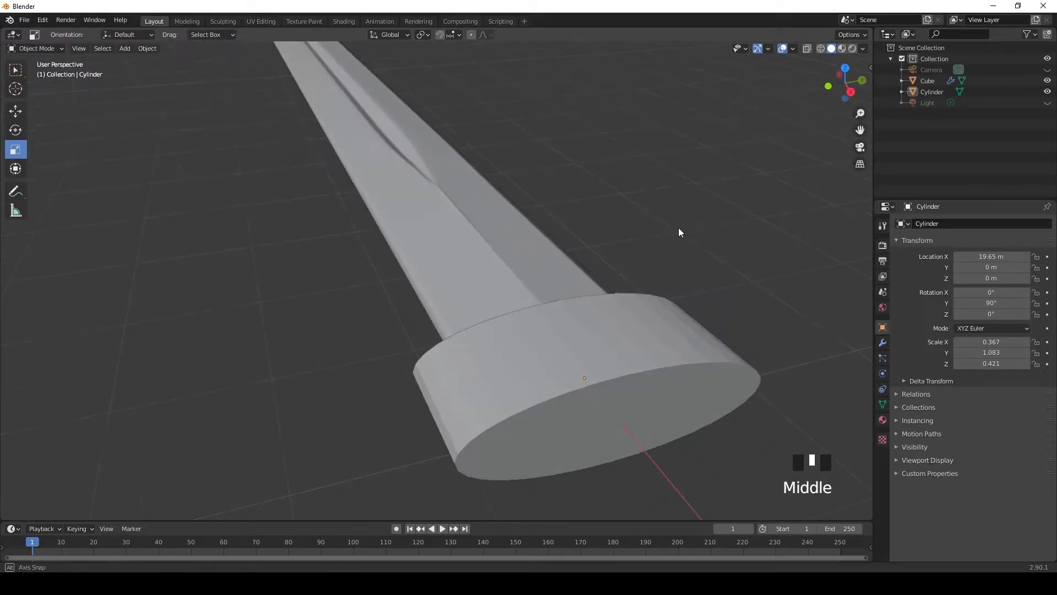
{"action": "key", "text": "Tab"}
Step: Extrude the two middle side faces on the cylinder's +Y side outward by about 1.549 m to form a guard arm
{"action": "middle_click_drag", "start_coordinate": [683, 269], "coordinate": [509, 247]}
{"action": "left_click", "coordinate": [503, 303], "text": "shift"}
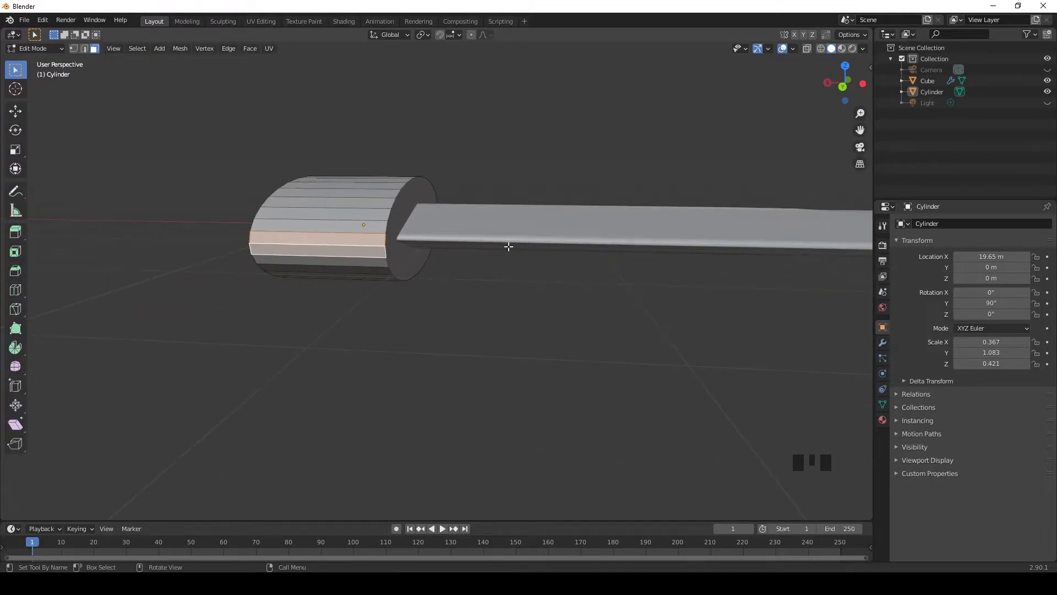
{"action": "middle_click_drag", "start_coordinate": [297, 251], "coordinate": [365, 206]}
{"action": "left_click_drag", "start_coordinate": [365, 205], "coordinate": [341, 209]}
{"action": "left_click_drag", "start_coordinate": [234, 208], "coordinate": [157, 209]}
Step: Scale the guard arm's end faces to about 0.227 along X so the arm tapers outward
{"action": "middle_click_drag", "start_coordinate": [193, 294], "coordinate": [301, 300]}
{"action": "left_click", "coordinate": [15, 149]}
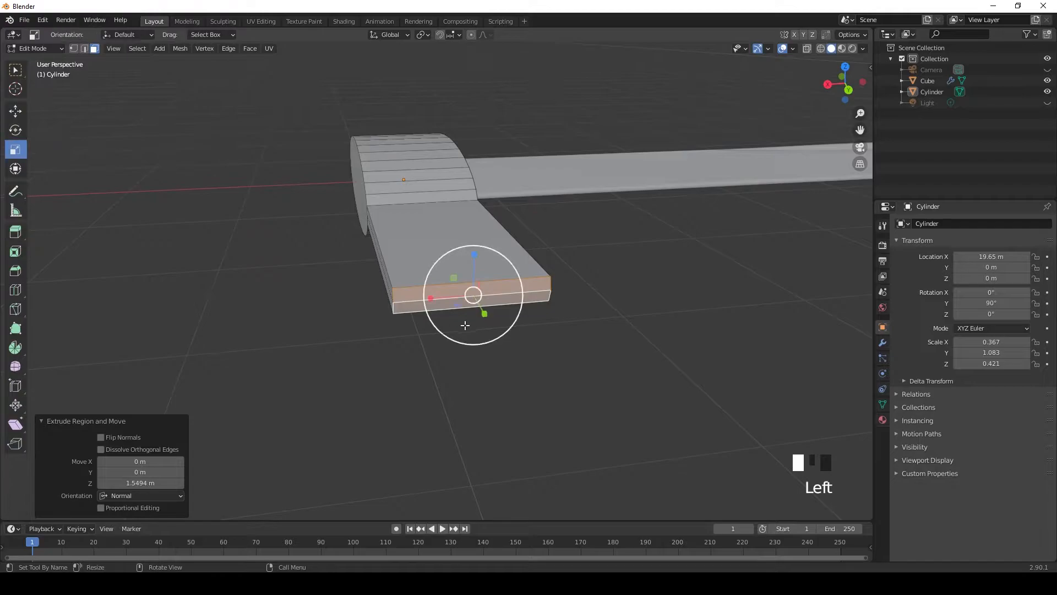
{"action": "left_click_drag", "start_coordinate": [432, 301], "coordinate": [465, 297]}
{"action": "middle_click_drag", "start_coordinate": [465, 297], "coordinate": [435, 338]}
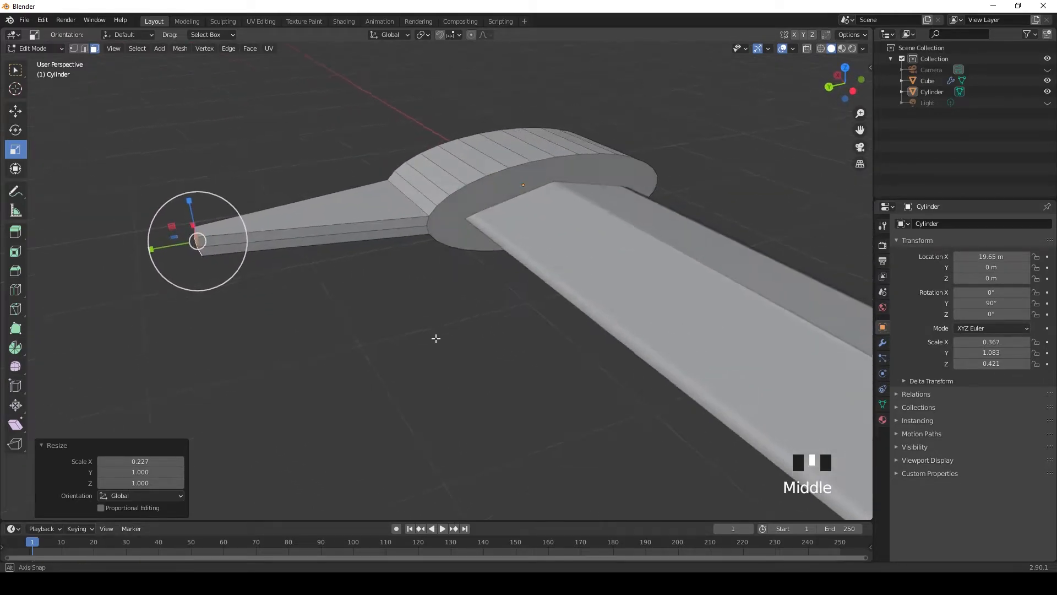
Step: Move the middle edge of the guard arm's end by about -0.014 m along Y
{"action": "scroll", "coordinate": [241, 349], "scroll_direction": "up", "scroll_amount": 2}
{"action": "middle_click_drag", "start_coordinate": [223, 323], "coordinate": [449, 321], "text": "shift"}
{"action": "left_click", "coordinate": [16, 70]}
{"action": "left_click_drag", "start_coordinate": [116, 230], "coordinate": [147, 256]}
{"action": "middle_click_drag", "start_coordinate": [148, 256], "coordinate": [283, 250], "text": "shift"}
{"action": "scroll", "coordinate": [330, 267], "scroll_direction": "down", "scroll_amount": 2}
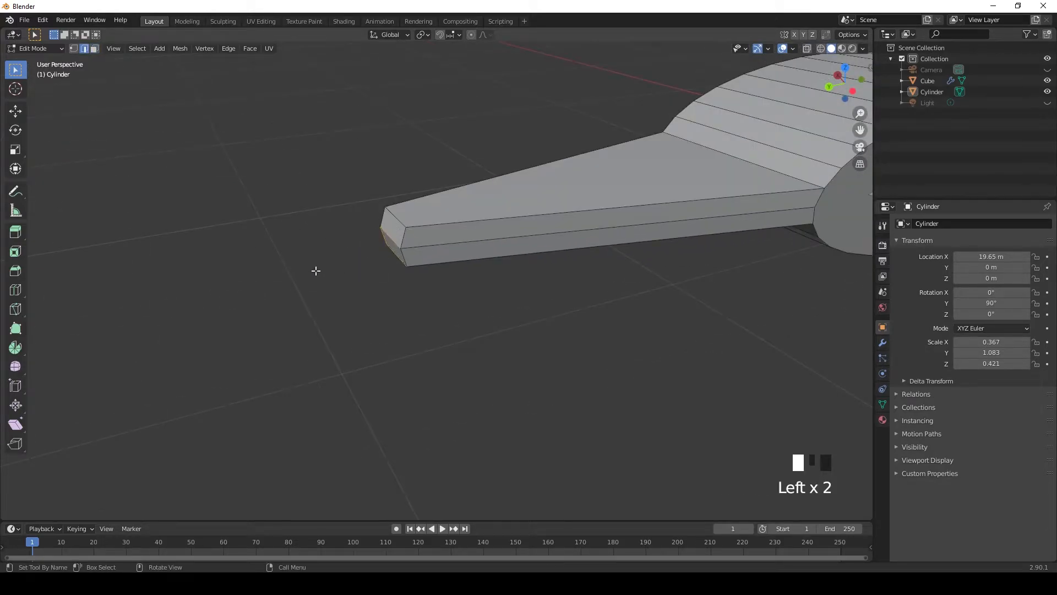
{"action": "middle_click_drag", "start_coordinate": [315, 270], "coordinate": [522, 266]}
{"action": "scroll", "coordinate": [635, 236], "scroll_direction": "up", "scroll_amount": 3}
{"action": "middle_click_drag", "start_coordinate": [635, 237], "coordinate": [566, 296], "text": "shift"}
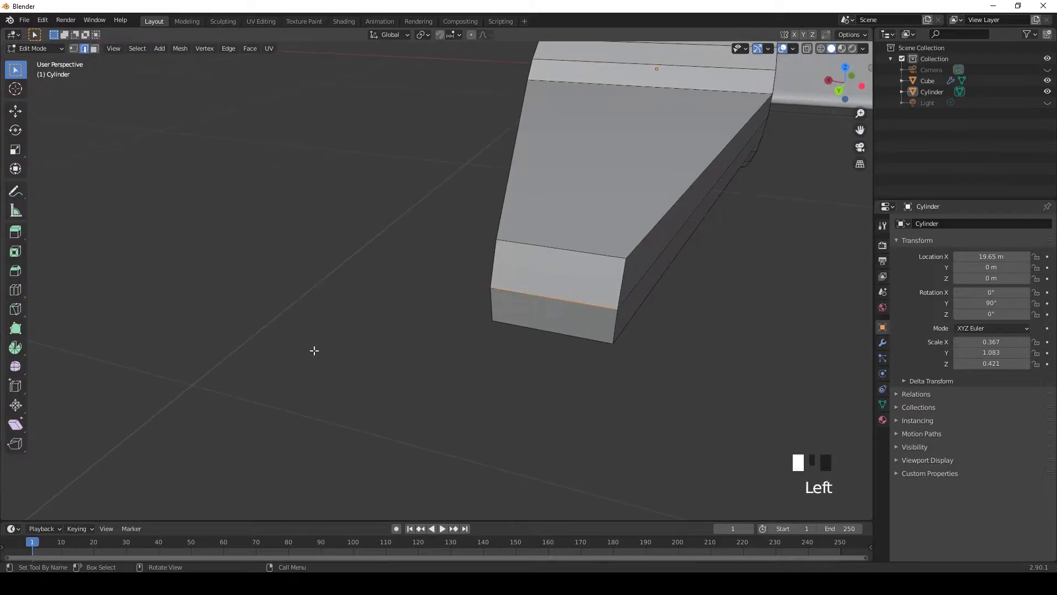
{"action": "middle_click_drag", "start_coordinate": [636, 372], "coordinate": [568, 370]}
{"action": "mouse_move", "coordinate": [129, 282]}
{"action": "left_mouse_down"}
{"action": "mouse_move", "coordinate": [143, 281]}
{"action": "mouse_move", "coordinate": [112, 281]}
{"action": "mouse_move", "coordinate": [141, 279]}
{"action": "left_mouse_up"}
{"action": "scroll", "coordinate": [137, 278], "scroll_direction": "down", "scroll_amount": 4}
Step: Add one loop cut across the guard arm and slide it towards the outer end at a factor of about -0.719
{"action": "left_click", "coordinate": [15, 70]}
{"action": "middle_click_drag", "start_coordinate": [314, 369], "coordinate": [432, 357]}
{"action": "left_click", "coordinate": [15, 290]}
{"action": "key", "text": "KP_3"}
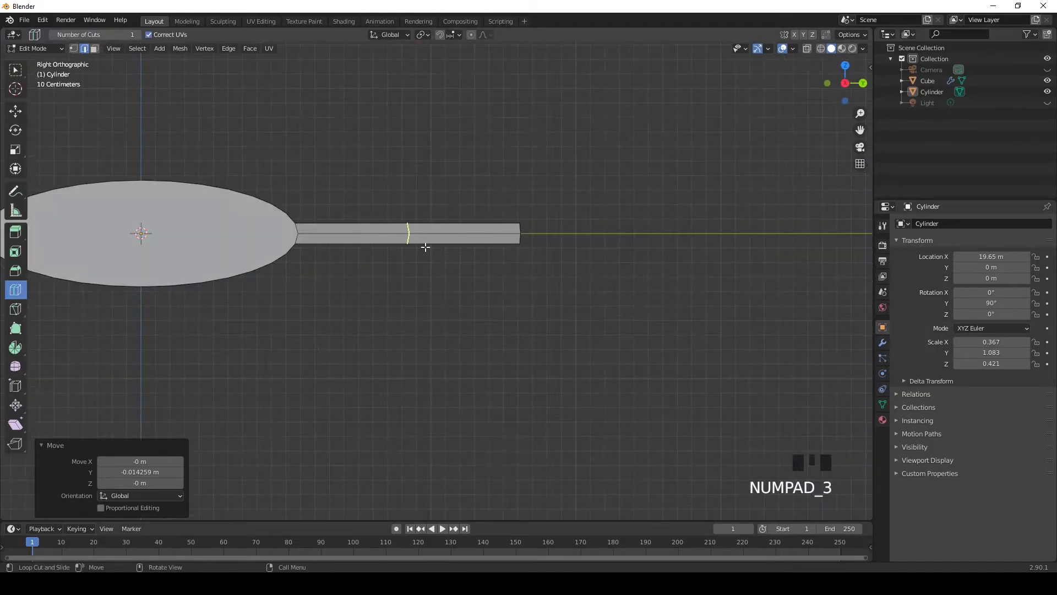
{"action": "scroll", "coordinate": [425, 247], "scroll_direction": "up", "scroll_amount": 3}
{"action": "middle_click_drag", "start_coordinate": [436, 233], "coordinate": [413, 358], "text": "shift"}
{"action": "left_click_drag", "start_coordinate": [392, 337], "coordinate": [499, 345]}
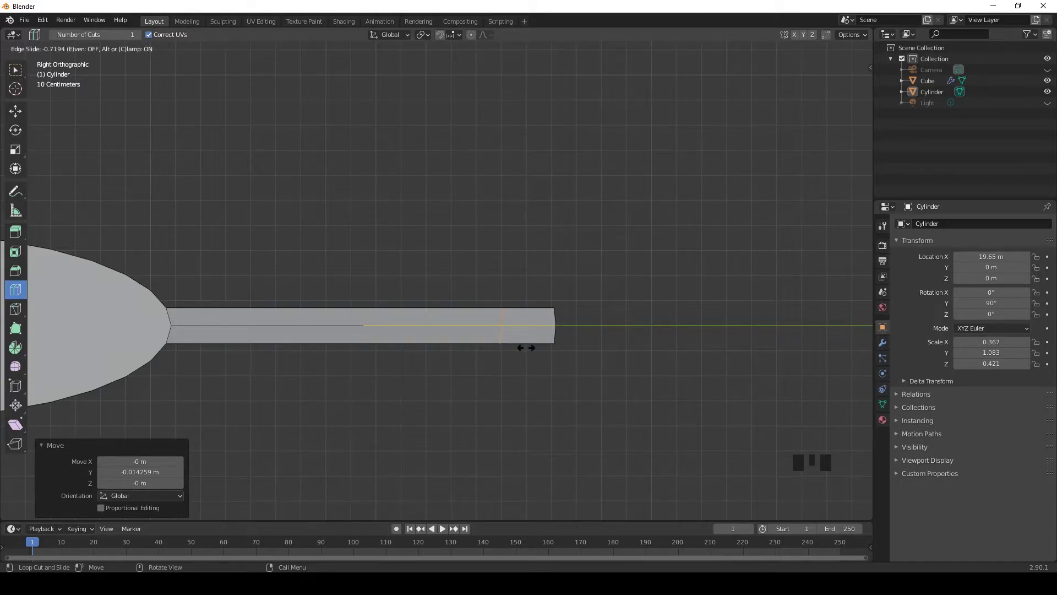
{"action": "left_click_drag", "start_coordinate": [526, 347], "coordinate": [538, 365]}
{"action": "middle_click_drag", "start_coordinate": [538, 365], "coordinate": [297, 304]}
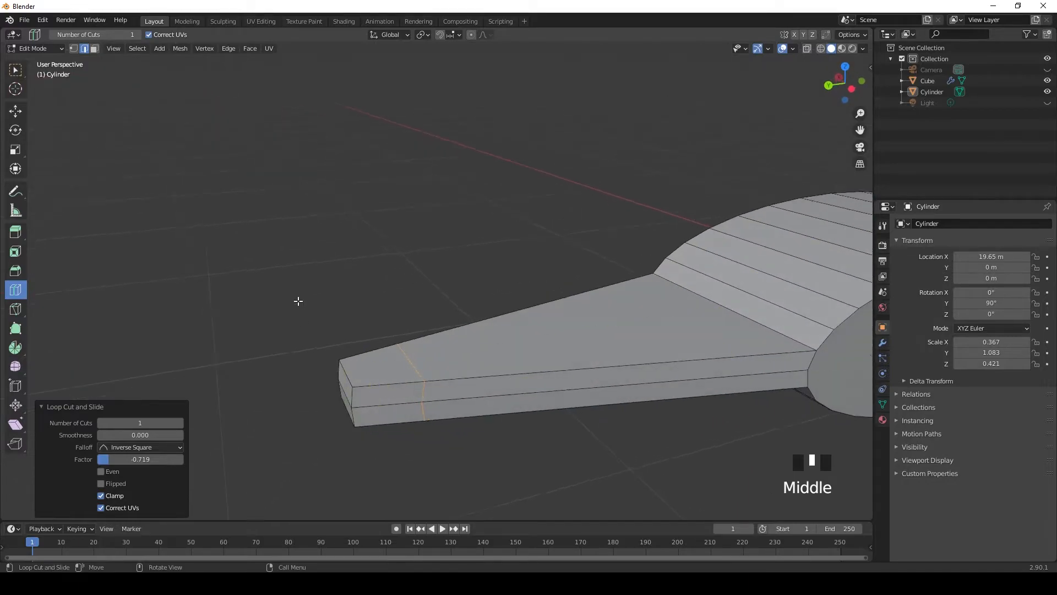
Step: Extrude the two blade-facing side faces at the guard arm's outer end by about 0.655 m parallel to the blade
{"action": "left_click", "coordinate": [15, 70]}
{"action": "scroll", "coordinate": [245, 288], "scroll_direction": "down", "scroll_amount": 3}
{"action": "scroll", "coordinate": [479, 415], "scroll_direction": "up", "scroll_amount": 2}
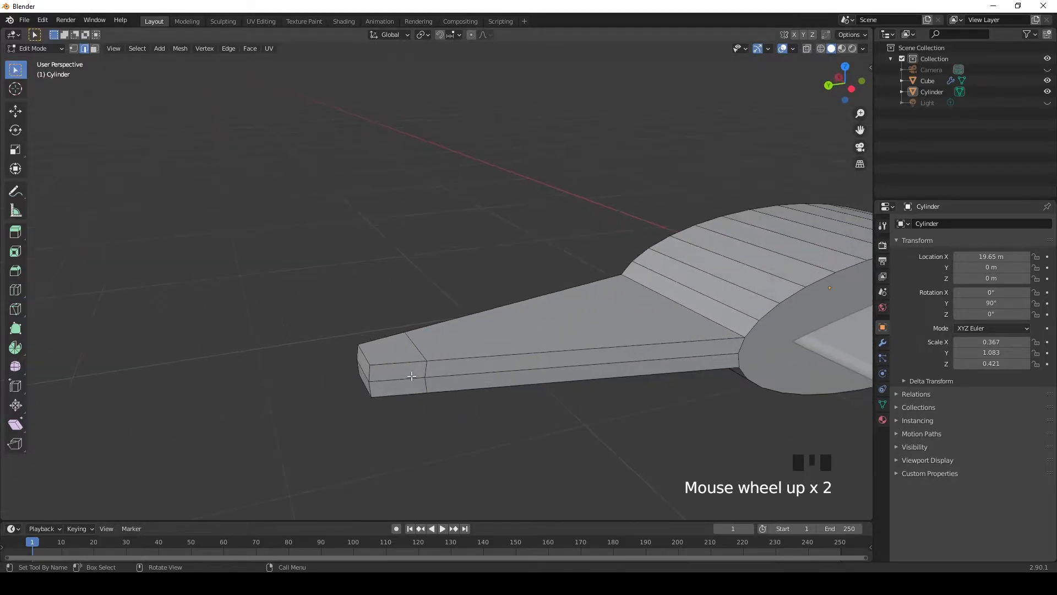
{"action": "left_click", "coordinate": [412, 376], "text": "shift"}
{"action": "left_click", "coordinate": [402, 387], "text": "shift"}
{"action": "key", "text": "KP_1"}
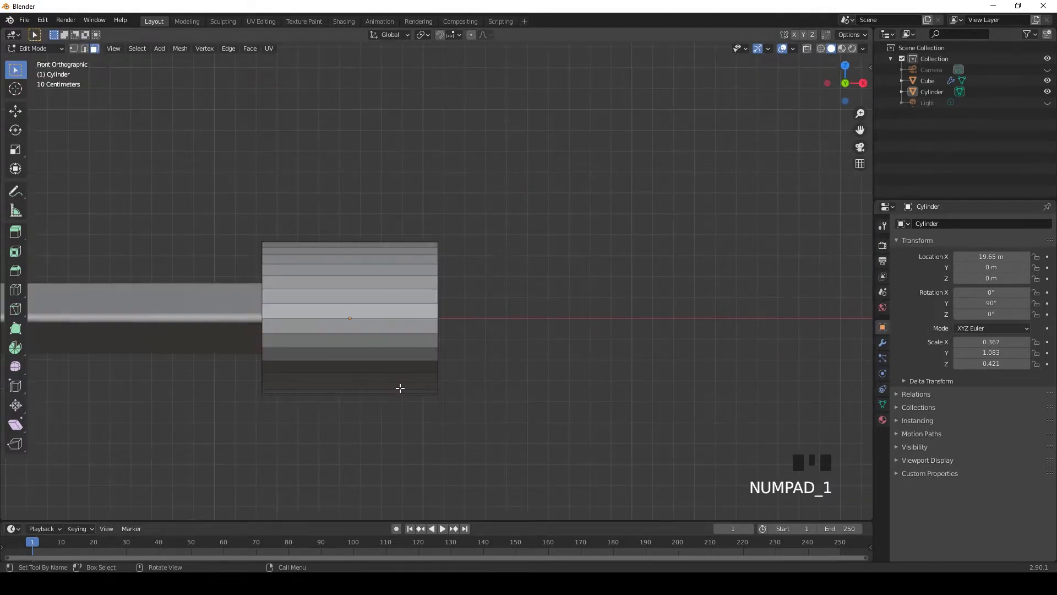
{"action": "key", "text": "KP_9"}
{"action": "middle_click_drag", "start_coordinate": [583, 369], "coordinate": [490, 394], "text": "shift"}
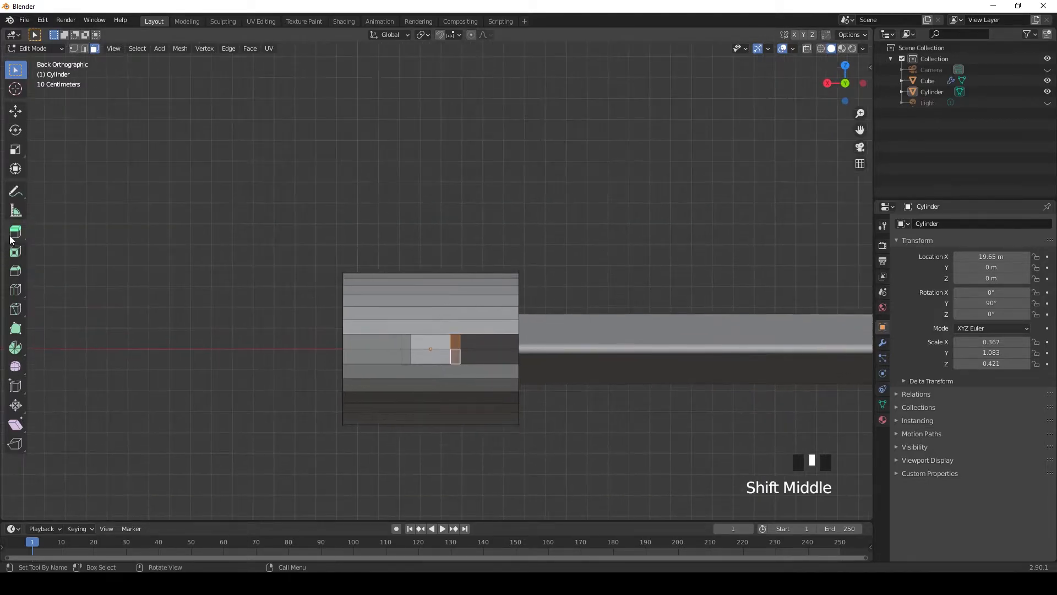
{"action": "left_click", "coordinate": [15, 231]}
{"action": "left_click_drag", "start_coordinate": [495, 348], "coordinate": [523, 351]}
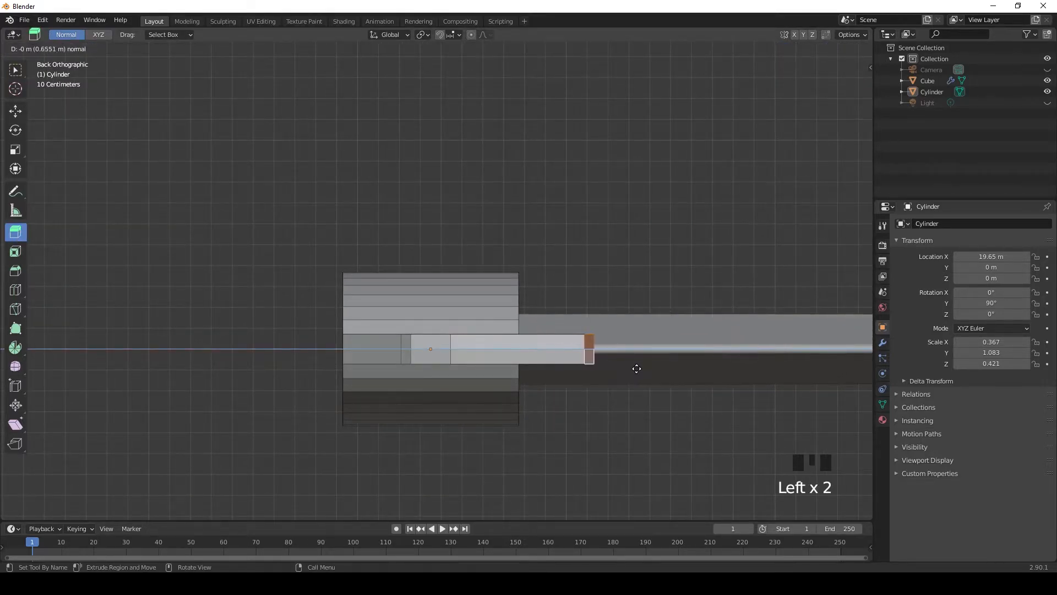
{"action": "left_click_drag", "start_coordinate": [634, 368], "coordinate": [626, 349]}
Step: Reposition the hook's end faces in the back, side and top views, including a move of about 0.026 m along Y
{"action": "middle_click_drag", "start_coordinate": [625, 349], "coordinate": [340, 446]}
{"action": "left_click", "coordinate": [15, 111]}
{"action": "left_click_drag", "start_coordinate": [307, 425], "coordinate": [338, 432]}
{"action": "middle_click_drag", "start_coordinate": [338, 431], "coordinate": [472, 425]}
{"action": "key", "text": "KP_3"}
{"action": "key", "text": "KP_9"}
{"action": "scroll", "coordinate": [461, 442], "scroll_direction": "up", "scroll_amount": 2}
{"action": "mouse_move", "coordinate": [324, 368]}
{"action": "left_mouse_down"}
{"action": "mouse_move", "coordinate": [413, 379]}
{"action": "mouse_move", "coordinate": [329, 383]}
{"action": "left_mouse_up"}
{"action": "key", "text": "KP_7"}
{"action": "middle_click_drag", "start_coordinate": [268, 336], "coordinate": [397, 439], "text": "shift"}
{"action": "left_click_drag", "start_coordinate": [348, 285], "coordinate": [346, 276]}
{"action": "scroll", "coordinate": [445, 413], "scroll_direction": "down", "scroll_amount": 6}
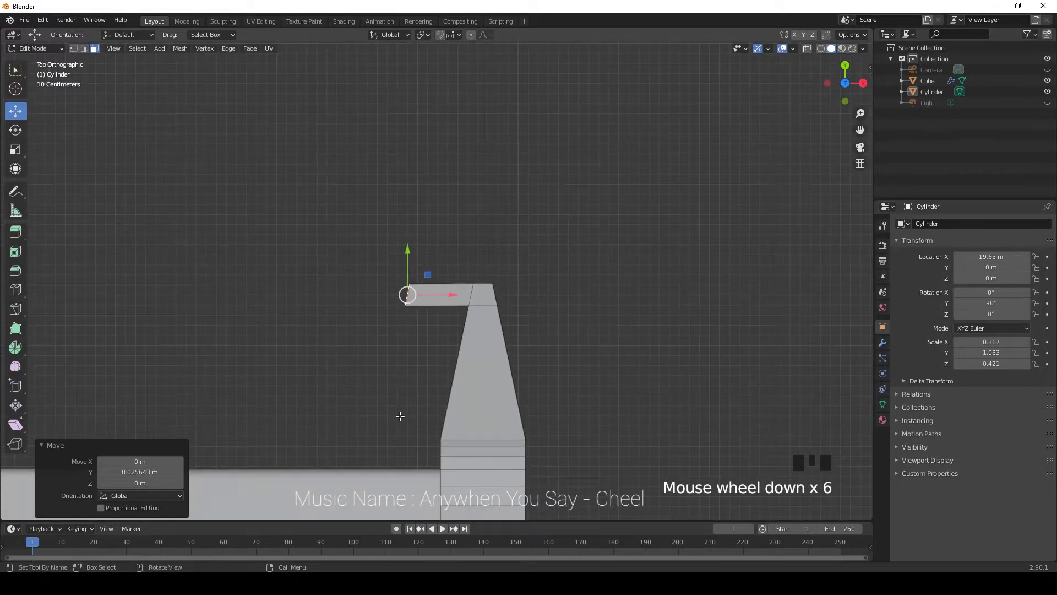
{"action": "scroll", "coordinate": [400, 416], "scroll_direction": "up", "scroll_amount": 5}
Step: Narrow the hook's end faces along Y and scale them to 0 along Z
{"action": "middle_click_drag", "start_coordinate": [387, 408], "coordinate": [7, 278]}
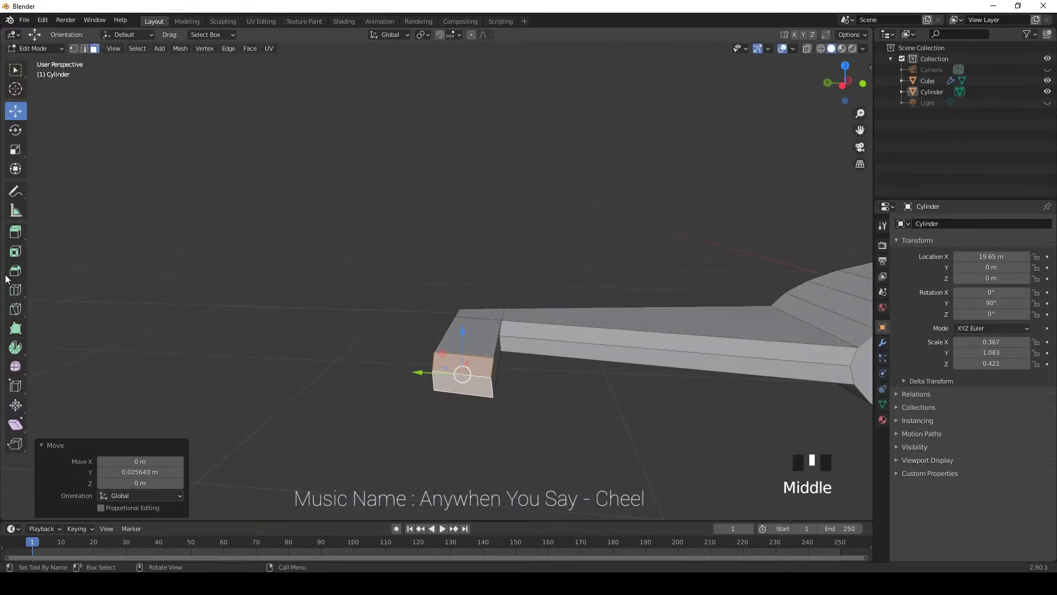
{"action": "left_click", "coordinate": [15, 154]}
{"action": "left_click_drag", "start_coordinate": [421, 372], "coordinate": [242, 436]}
{"action": "key", "text": "0"}
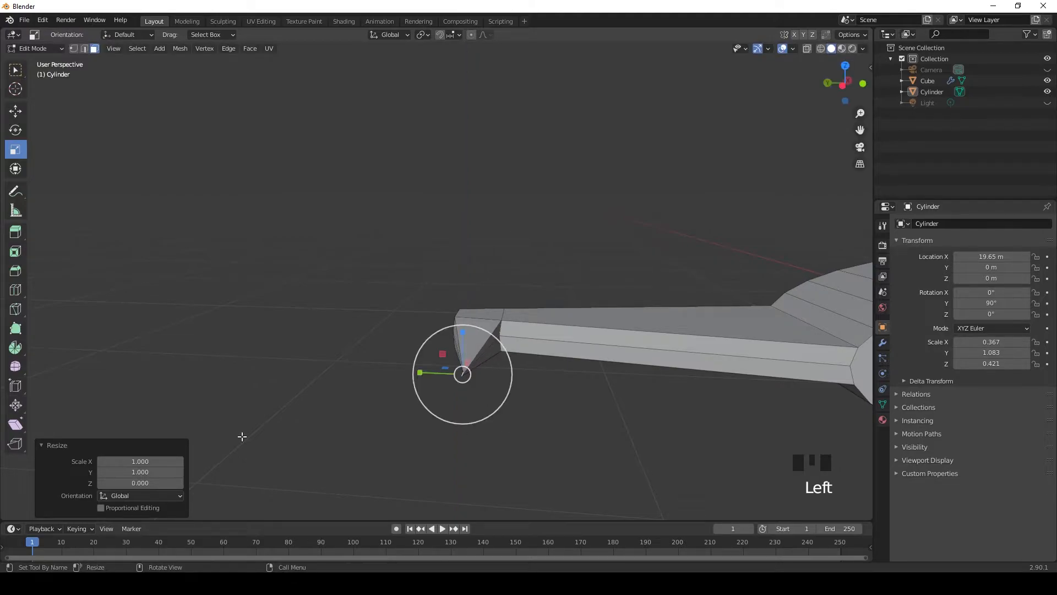
Step: Undo the flattening of the hook's end faces along Z
{"action": "left_click", "coordinate": [18, 75]}
{"action": "scroll", "coordinate": [472, 413], "scroll_direction": "down", "scroll_amount": 3}
{"action": "middle_click_drag", "start_coordinate": [472, 413], "coordinate": [489, 455]}
{"action": "key", "text": "ctrl+z"}
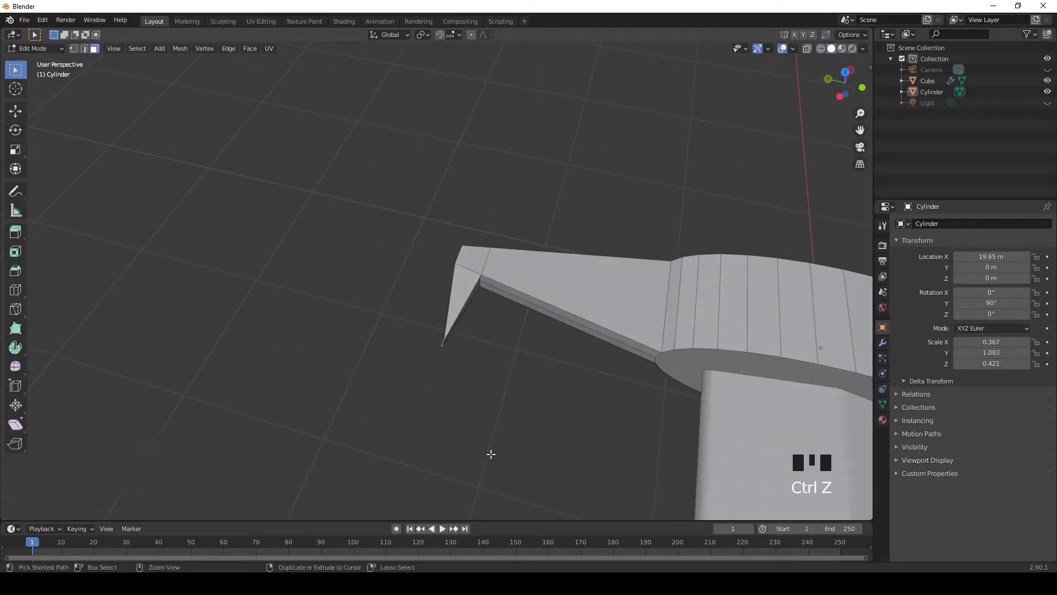
Step: Move the protruding edges at the hook's tip by about -0.046 m along X to square off the slanted end
{"action": "scroll", "coordinate": [480, 425], "scroll_direction": "up", "scroll_amount": 3}
{"action": "middle_click_drag", "start_coordinate": [460, 413], "coordinate": [476, 387]}
{"action": "scroll", "coordinate": [455, 427], "scroll_direction": "up", "scroll_amount": 3}
{"action": "middle_click_drag", "start_coordinate": [397, 416], "coordinate": [472, 429]}
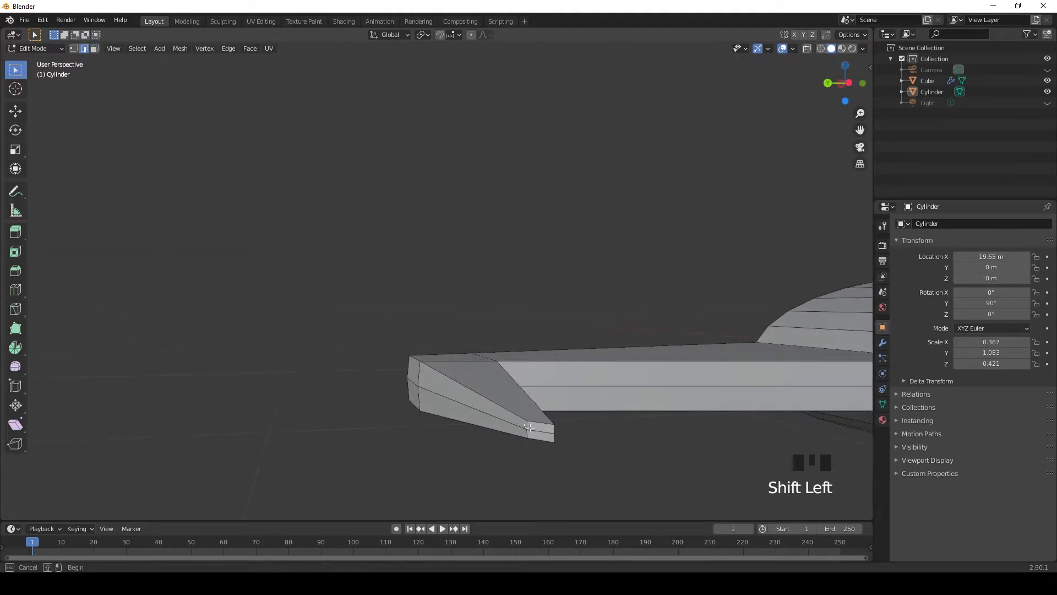
{"action": "key", "text": "KP_7"}
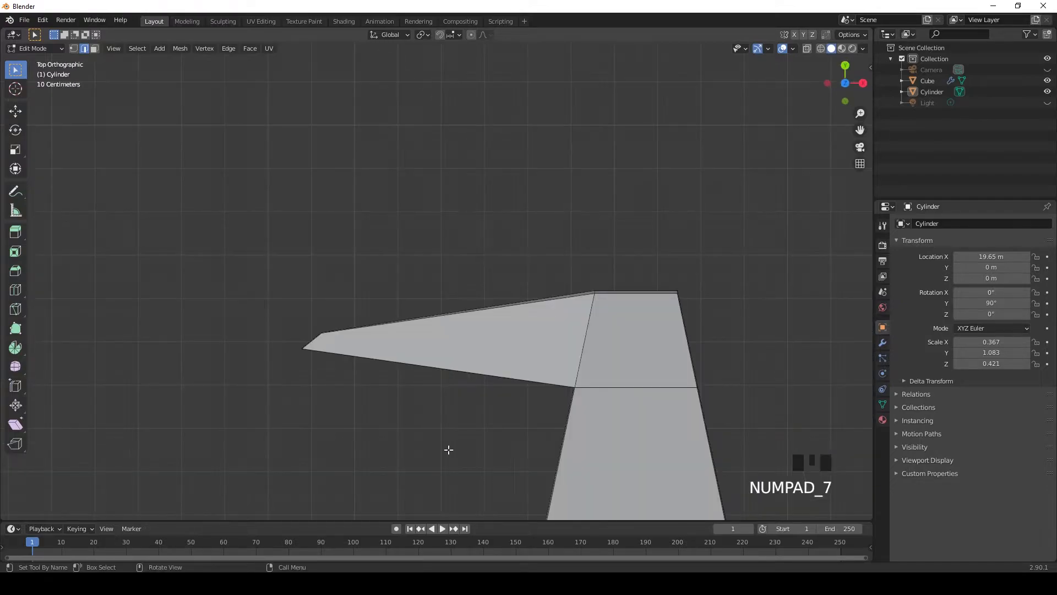
{"action": "scroll", "coordinate": [285, 327], "scroll_direction": "up", "scroll_amount": 2}
{"action": "middle_click_drag", "start_coordinate": [273, 336], "coordinate": [347, 312], "text": "shift"}
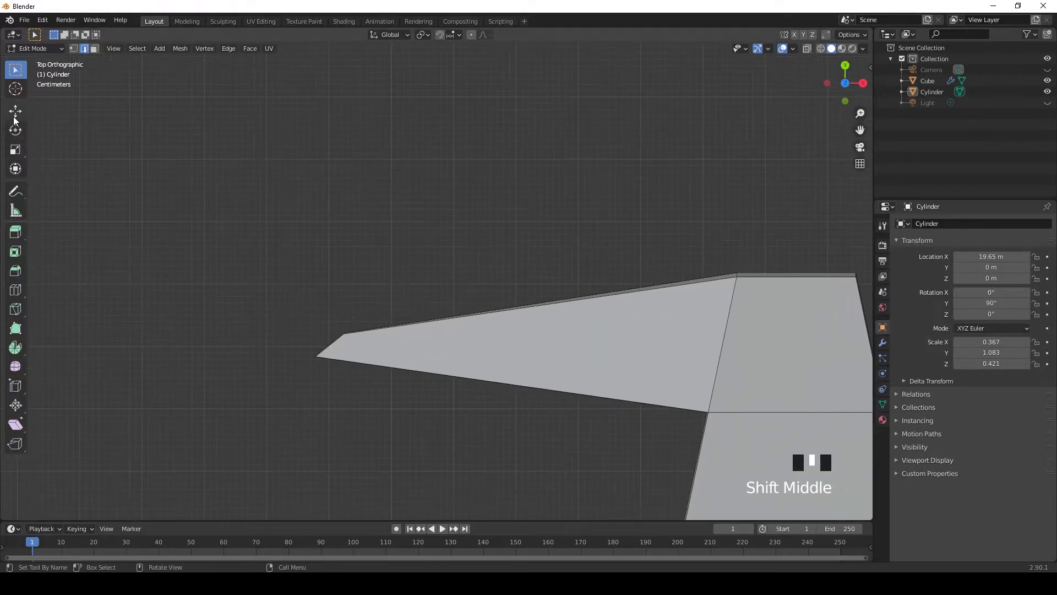
{"action": "left_click", "coordinate": [15, 118]}
{"action": "left_click_drag", "start_coordinate": [385, 333], "coordinate": [380, 334]}
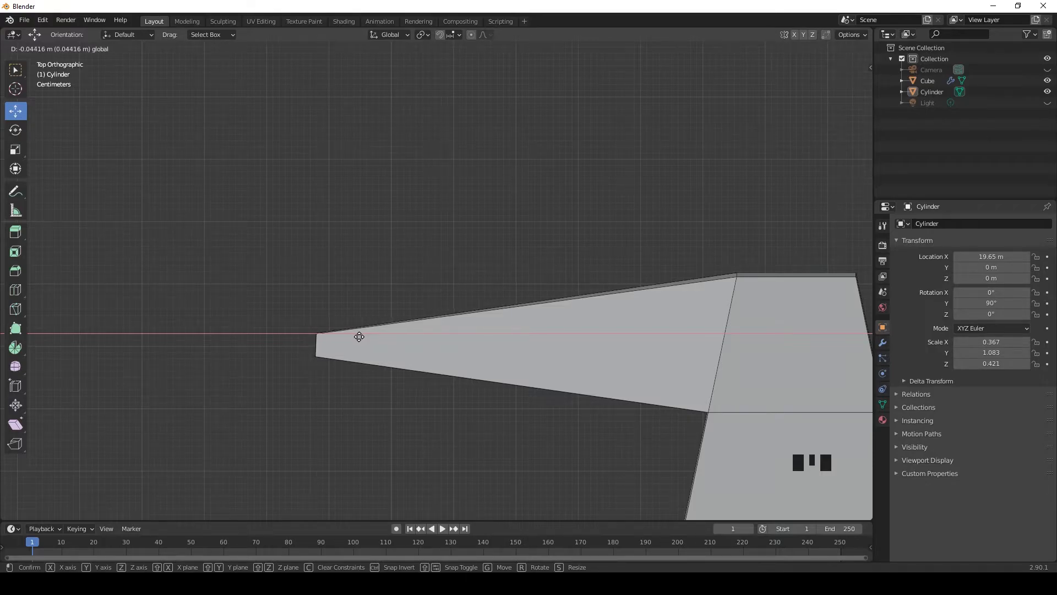
{"action": "left_click_drag", "start_coordinate": [357, 337], "coordinate": [358, 336]}
{"action": "key", "text": "w"}
{"action": "scroll", "coordinate": [371, 378], "scroll_direction": "down", "scroll_amount": 4}
{"action": "middle_click_drag", "start_coordinate": [370, 378], "coordinate": [710, 347]}
{"action": "scroll", "coordinate": [358, 333], "scroll_direction": "down", "scroll_amount": 5}
{"action": "middle_click_drag", "start_coordinate": [359, 332], "coordinate": [478, 300]}
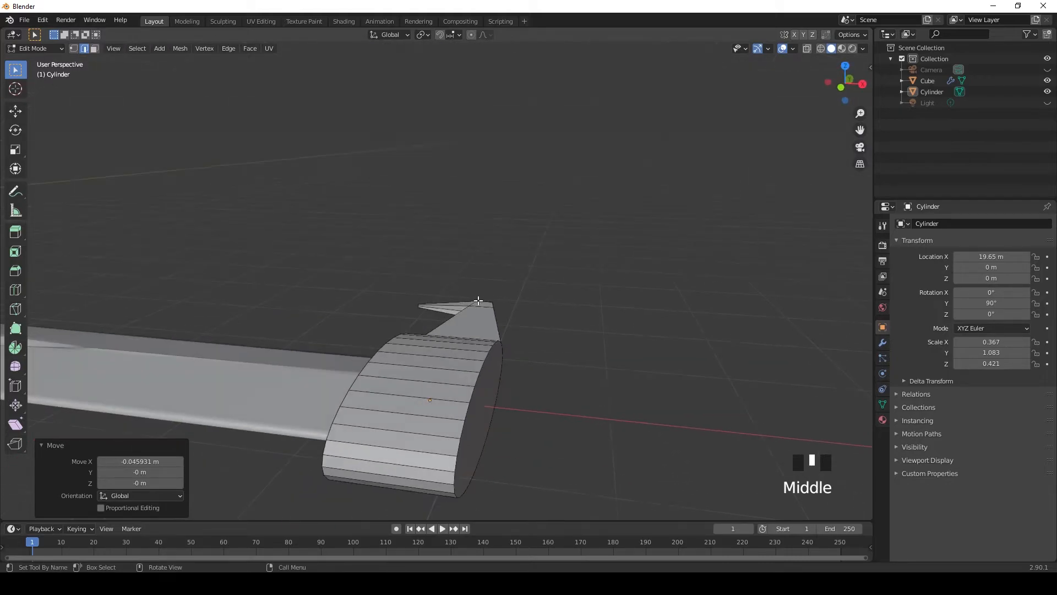
Step: Show the guard in wireframe shading with face selection active and hide the blade
{"action": "left_click", "coordinate": [820, 48]}
{"action": "scroll", "coordinate": [691, 259], "scroll_direction": "down", "scroll_amount": 1}
{"action": "mouse_move", "coordinate": [692, 259]}
{"action": "middle_mouse_down"}
{"action": "mouse_move", "coordinate": [611, 249]}
{"action": "mouse_move", "coordinate": [597, 297]}
{"action": "mouse_move", "coordinate": [666, 269]}
{"action": "mouse_move", "coordinate": [657, 275]}
{"action": "middle_mouse_up"}
{"action": "middle_click_drag", "start_coordinate": [396, 297], "coordinate": [517, 286]}
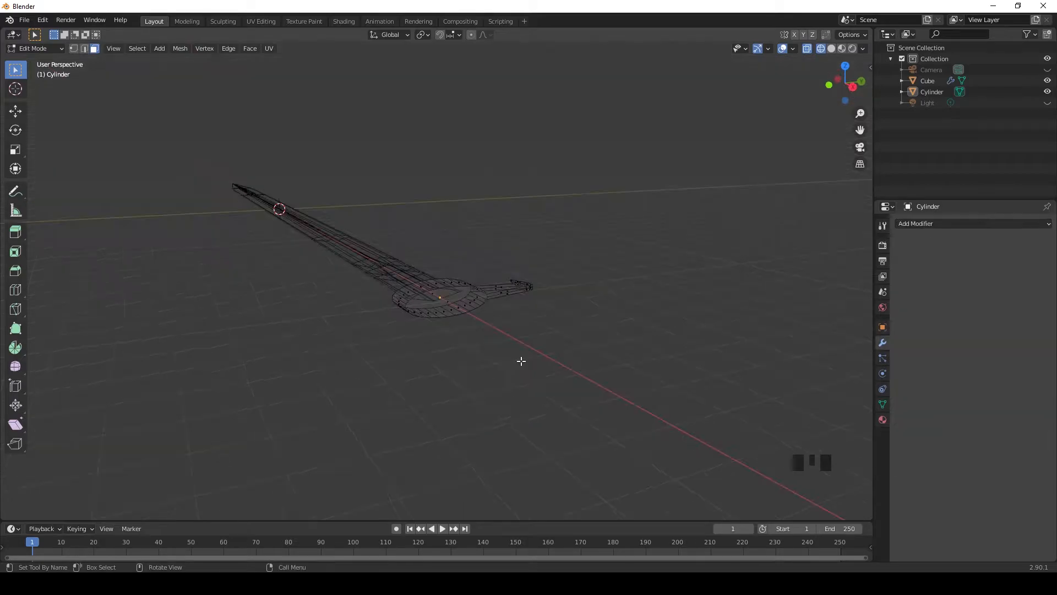
{"action": "scroll", "coordinate": [490, 352], "scroll_direction": "up", "scroll_amount": 6}
{"action": "scroll", "coordinate": [479, 349], "scroll_direction": "down", "scroll_amount": 2}
{"action": "left_click", "coordinate": [1047, 81]}
{"action": "scroll", "coordinate": [674, 274], "scroll_direction": "down", "scroll_amount": 1}
{"action": "key", "text": "KP_3"}
{"action": "scroll", "coordinate": [471, 306], "scroll_direction": "up", "scroll_amount": 8}
{"action": "scroll", "coordinate": [464, 311], "scroll_direction": "down", "scroll_amount": 2}
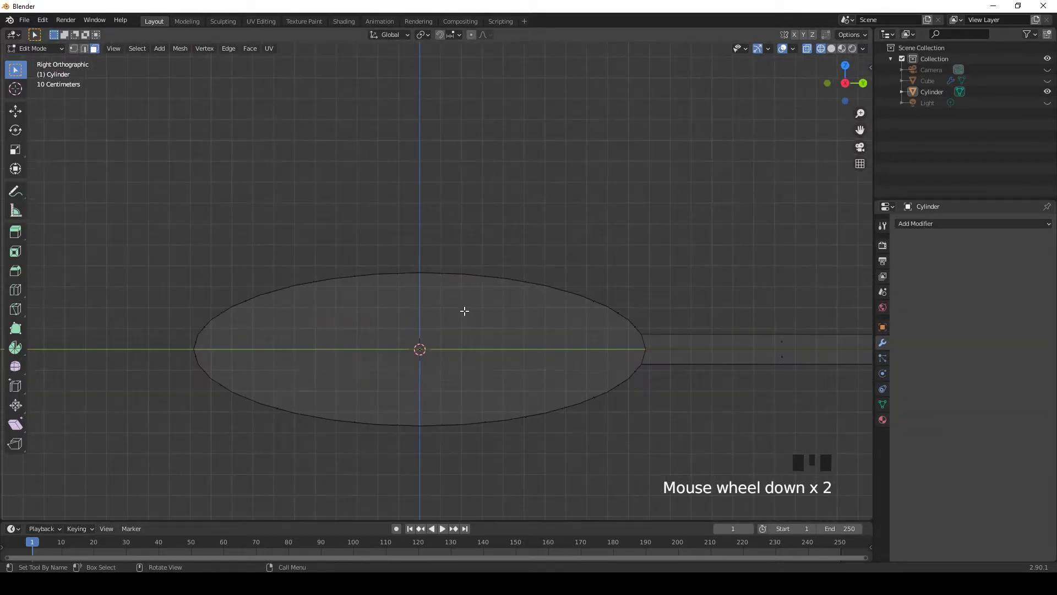
{"action": "scroll", "coordinate": [370, 322], "scroll_direction": "down", "scroll_amount": 2}
{"action": "middle_click_drag", "start_coordinate": [371, 319], "coordinate": [380, 338]}
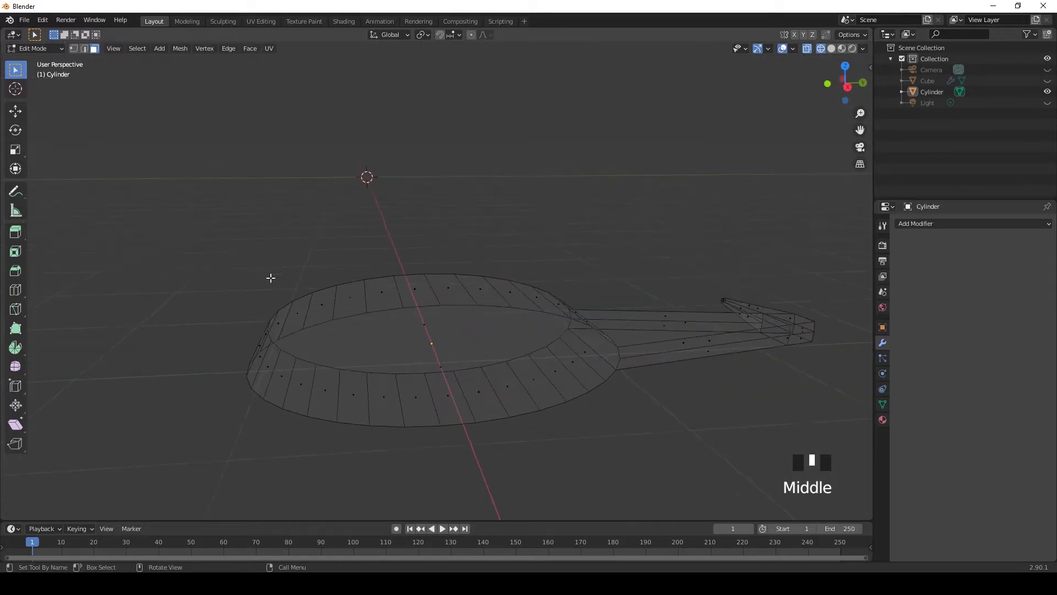
Step: Select the faces on the armless half of the guard cylinder and delete their edges
{"action": "key", "text": "KP_3"}
{"action": "left_click_drag", "start_coordinate": [233, 237], "coordinate": [416, 445]}
{"action": "middle_click_drag", "start_coordinate": [402, 398], "coordinate": [396, 377]}
{"action": "scroll", "coordinate": [366, 361], "scroll_direction": "down", "scroll_amount": 2}
{"action": "key", "text": "Delete"}
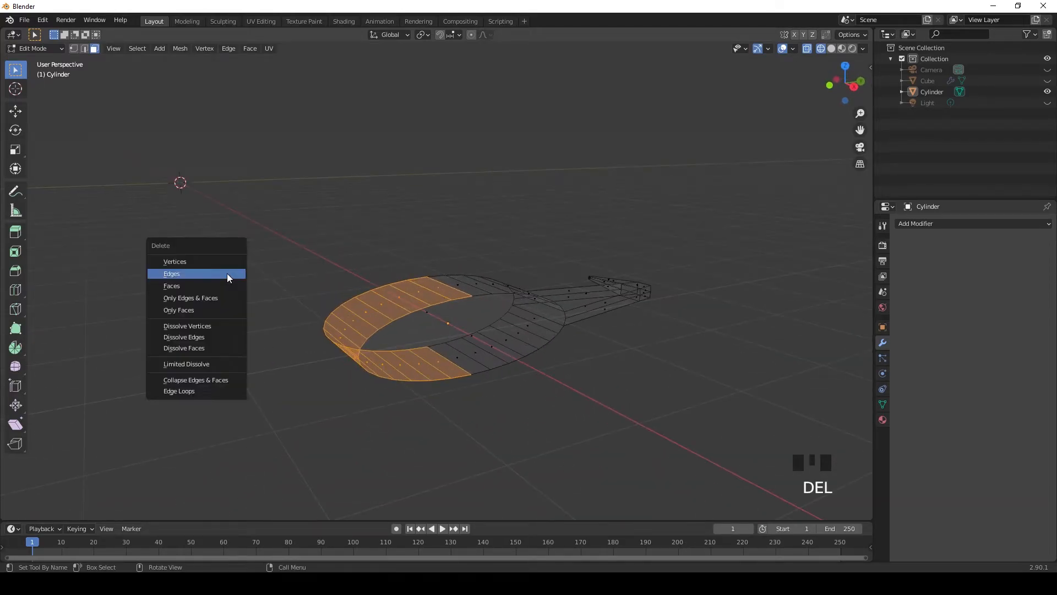
{"action": "left_click", "coordinate": [227, 273]}
Step: Try to delete a leftover rim edge on the guard's emptied half, and undo the deletion
{"action": "middle_click_drag", "start_coordinate": [217, 290], "coordinate": [324, 265]}
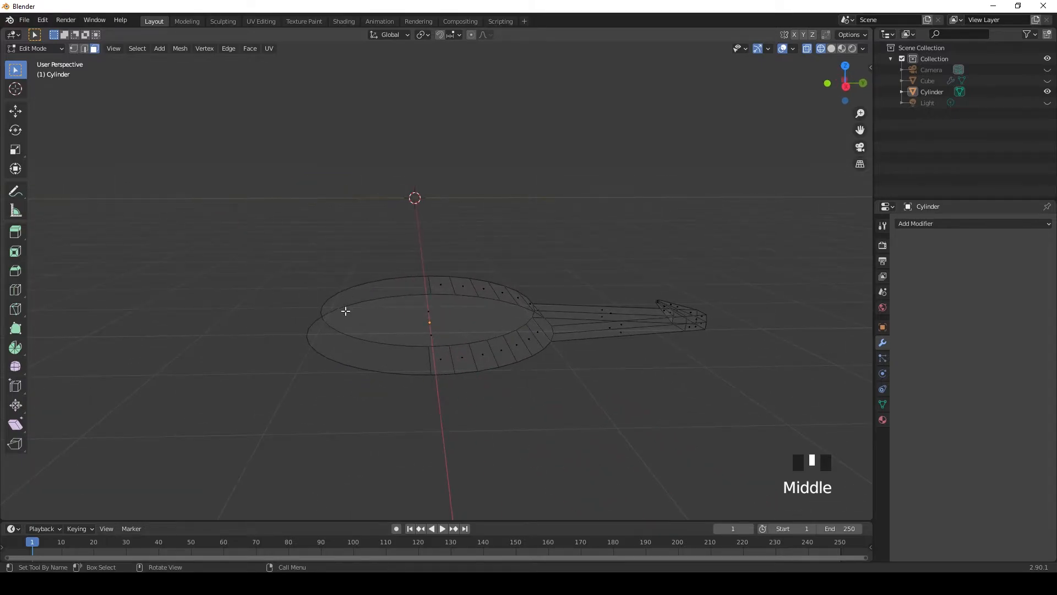
{"action": "key", "text": "Delete"}
{"action": "left_click", "coordinate": [323, 377]}
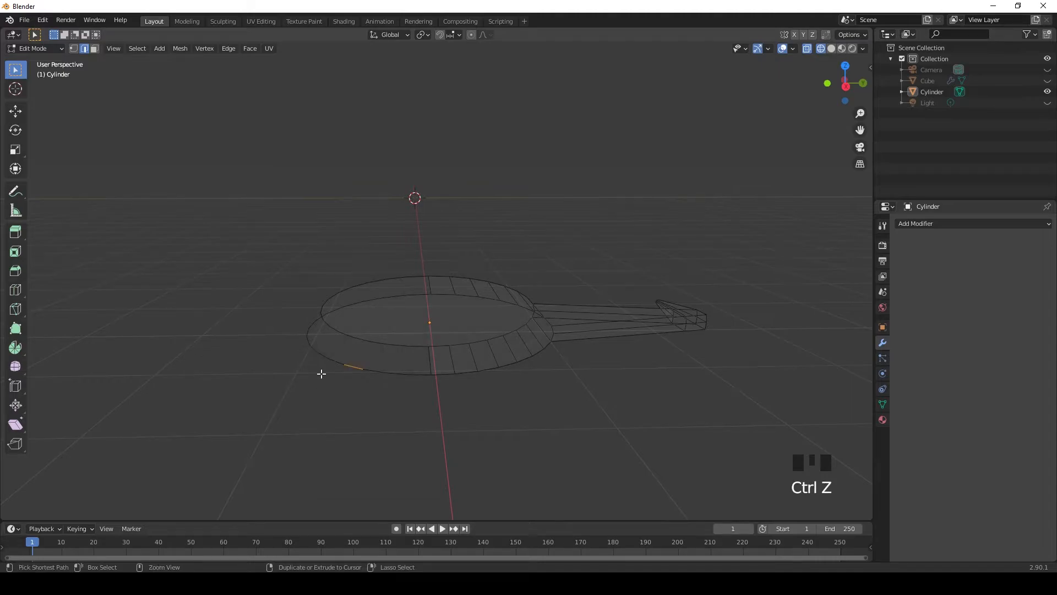
Step: Select the whole guard mesh and add a Mirror modifier with the Y axis enabled alongside X
{"action": "left_click", "coordinate": [381, 277]}
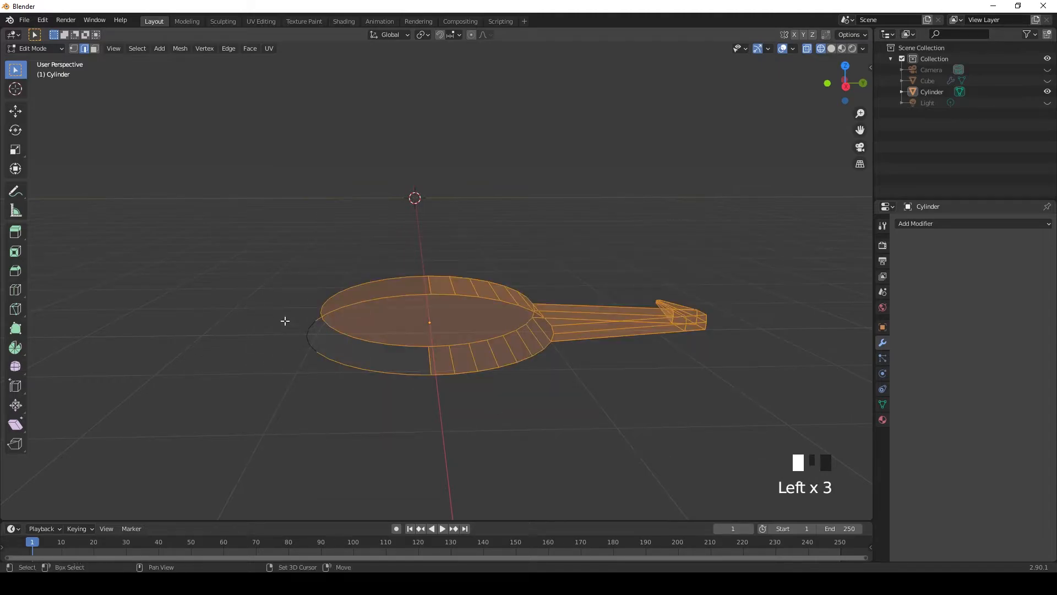
{"action": "left_click", "coordinate": [345, 418], "text": "shift"}
{"action": "left_click", "coordinate": [920, 223]}
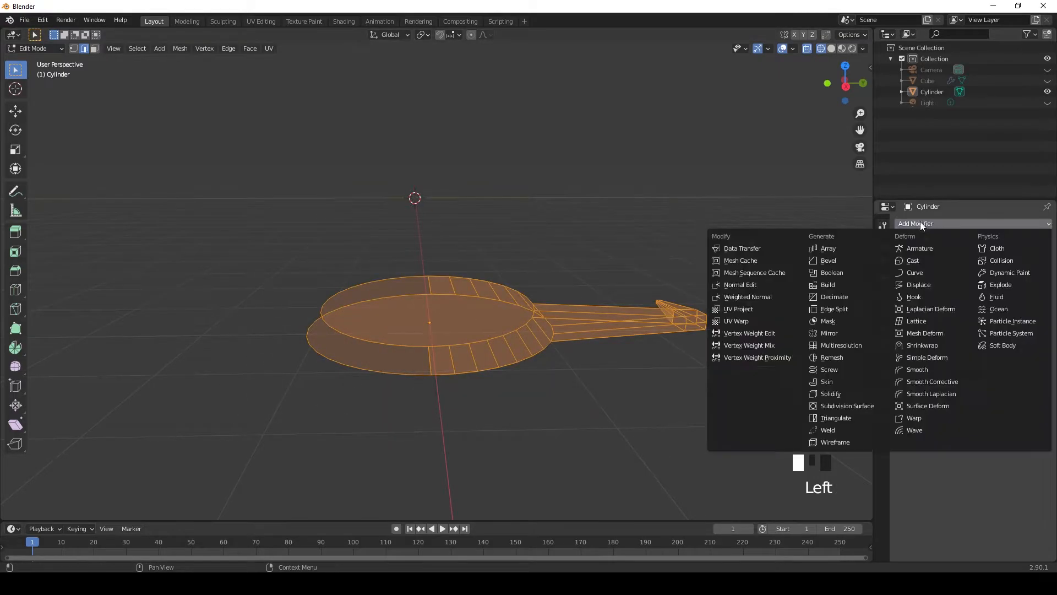
{"action": "left_click", "coordinate": [837, 333]}
{"action": "left_click", "coordinate": [993, 258]}
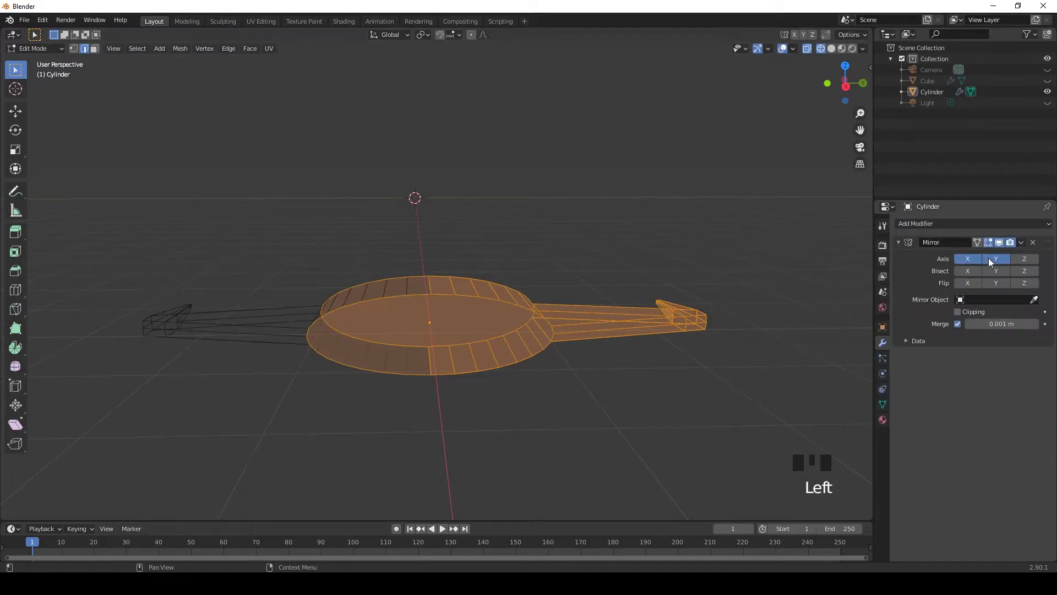
Step: Return the viewport to solid shading and unhide the blade
{"action": "middle_click_drag", "start_coordinate": [352, 394], "coordinate": [727, 352]}
{"action": "left_click", "coordinate": [726, 352]}
{"action": "left_click", "coordinate": [831, 53]}
{"action": "mouse_move", "coordinate": [658, 332]}
{"action": "middle_mouse_down"}
{"action": "mouse_move", "coordinate": [752, 321]}
{"action": "mouse_move", "coordinate": [850, 265]}
{"action": "middle_mouse_up"}
{"action": "left_click", "coordinate": [1047, 81]}
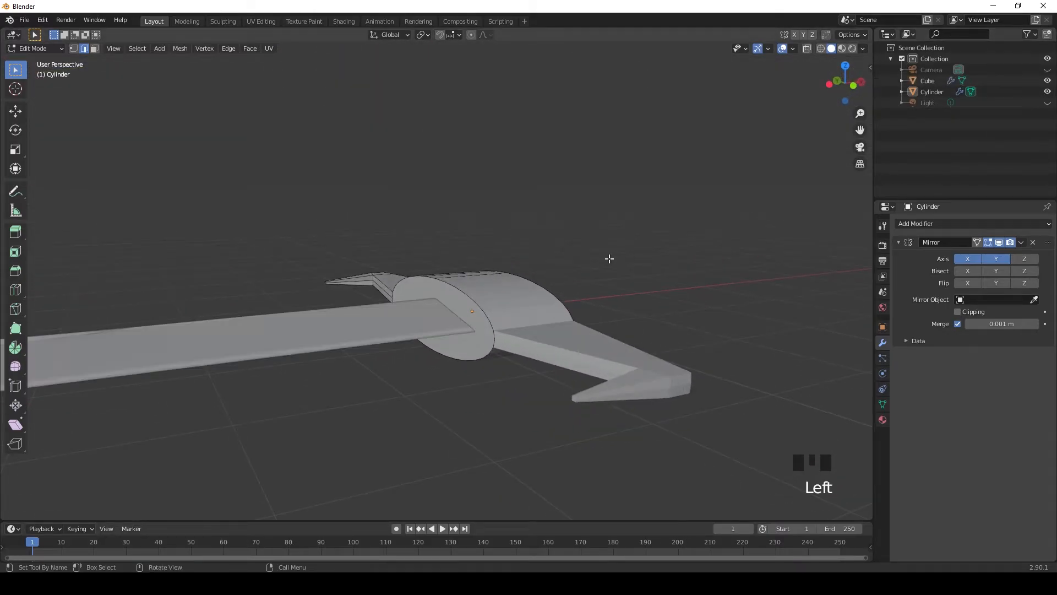
Step: Leave Edit Mode and select the mirrored guard as an object
{"action": "scroll", "coordinate": [622, 262], "scroll_direction": "down", "scroll_amount": 1}
{"action": "double_click", "coordinate": [660, 283]}
{"action": "middle_click_drag", "start_coordinate": [661, 284], "coordinate": [419, 384]}
{"action": "key", "text": "Tab"}
{"action": "scroll", "coordinate": [569, 357], "scroll_direction": "down", "scroll_amount": 1}
{"action": "left_click", "coordinate": [419, 384]}
{"action": "middle_click_drag", "start_coordinate": [518, 410], "coordinate": [542, 407]}
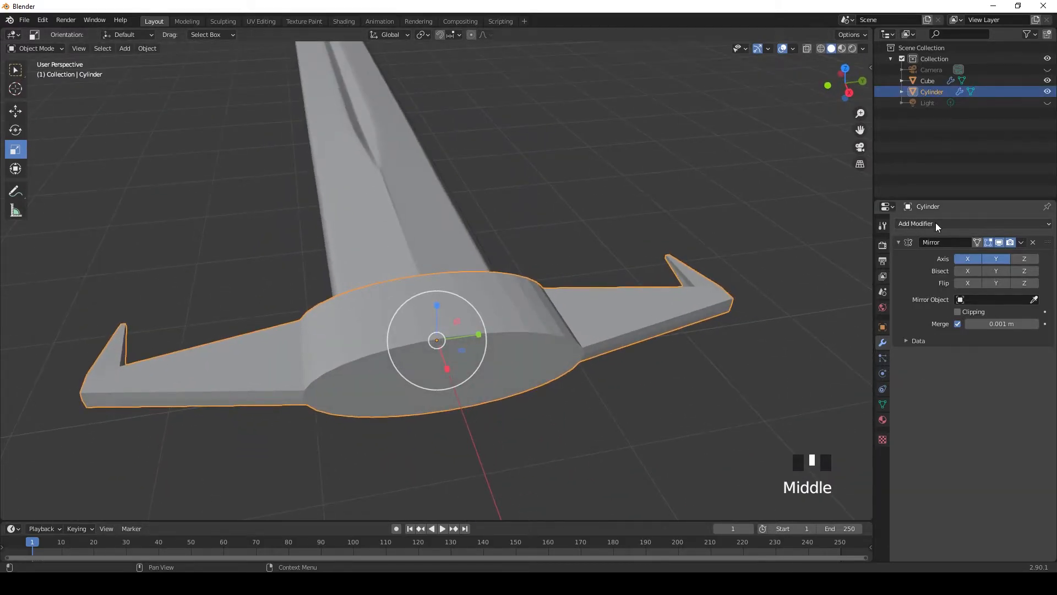
Step: Add a Bevel modifier and a Subdivision Surface modifier to the guard
{"action": "left_click", "coordinate": [935, 223]}
{"action": "left_click", "coordinate": [833, 260]}
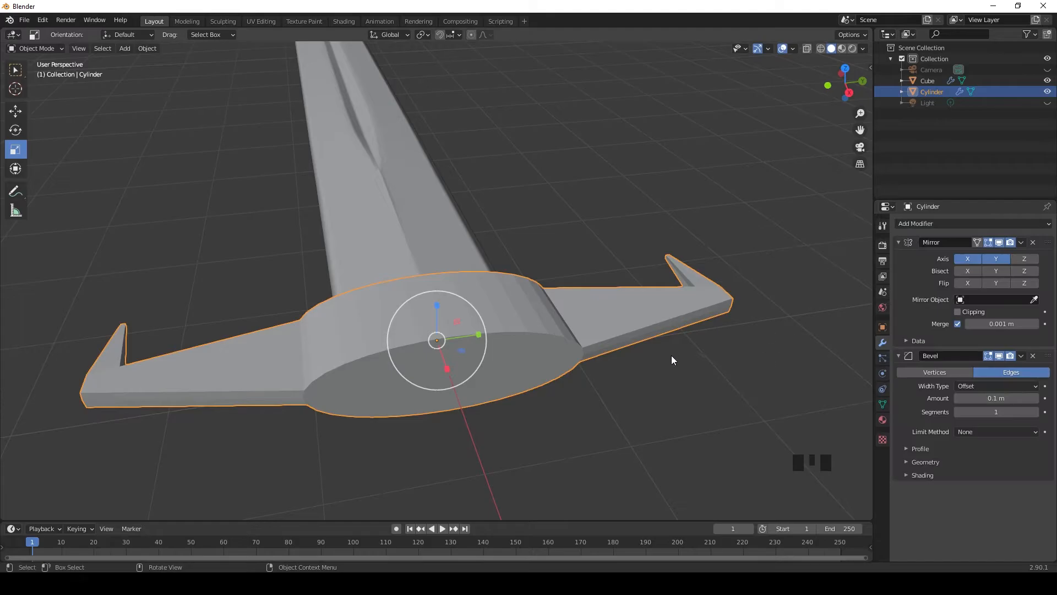
{"action": "middle_click_drag", "start_coordinate": [741, 404], "coordinate": [688, 331]}
{"action": "left_click", "coordinate": [1002, 223]}
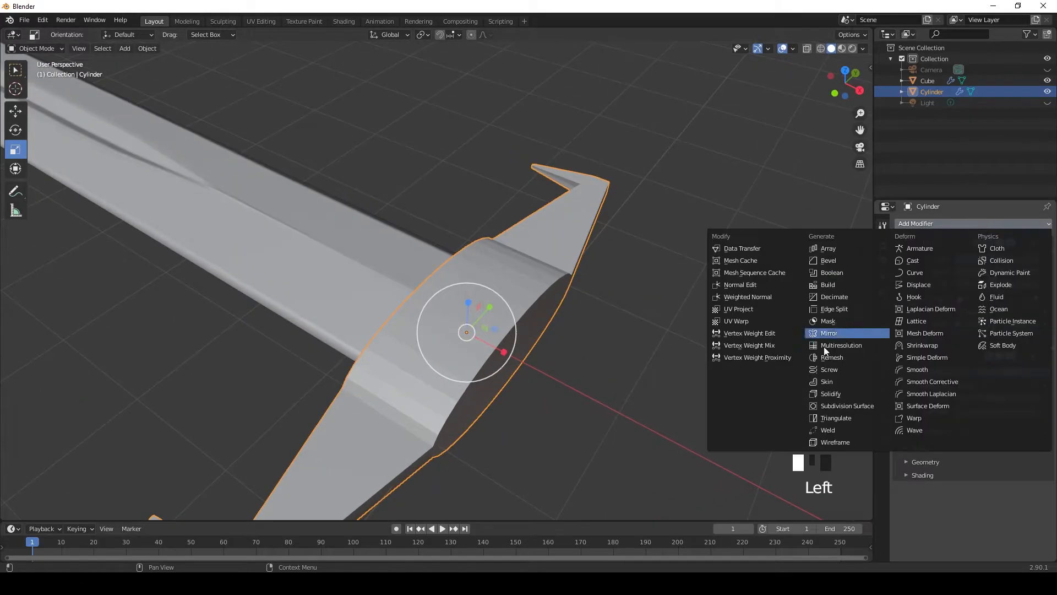
{"action": "left_click", "coordinate": [832, 405]}
Step: Switch the guard's Subdivision modifier to Simple and compare the shape with its display toggled on and off
{"action": "middle_click_drag", "start_coordinate": [684, 384], "coordinate": [987, 361]}
{"action": "left_click", "coordinate": [987, 491]}
{"action": "left_click", "coordinate": [998, 490]}
{"action": "left_click", "coordinate": [987, 490]}
{"action": "left_click", "coordinate": [999, 490]}
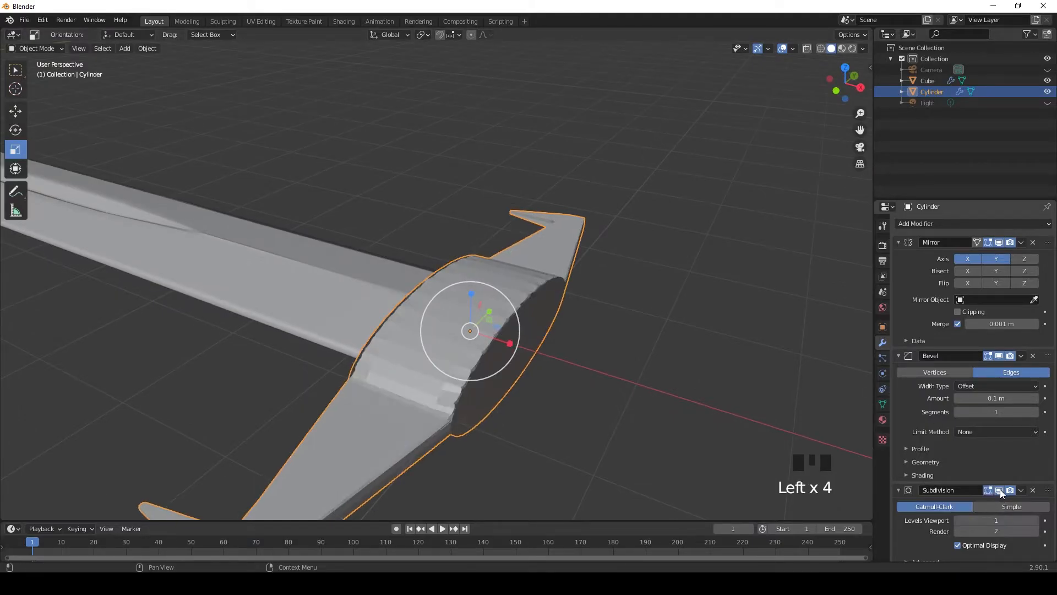
{"action": "left_click", "coordinate": [998, 489]}
{"action": "left_click", "coordinate": [996, 505]}
{"action": "left_click", "coordinate": [998, 490]}
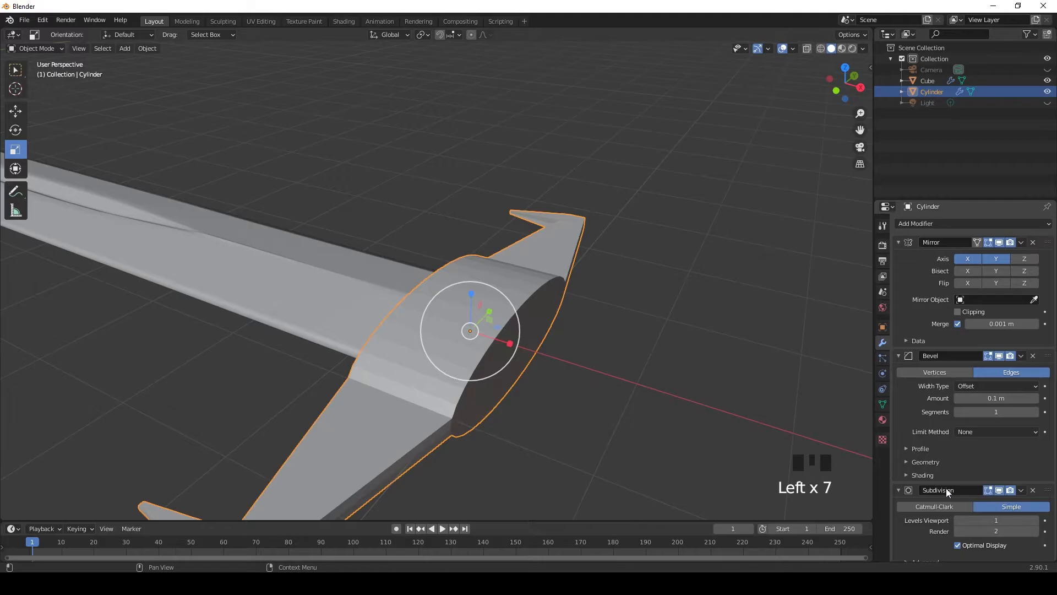
Step: Apply smooth shading to the guard
{"action": "scroll", "coordinate": [719, 388], "scroll_direction": "down", "scroll_amount": 2}
{"action": "middle_click_drag", "start_coordinate": [719, 388], "coordinate": [425, 365]}
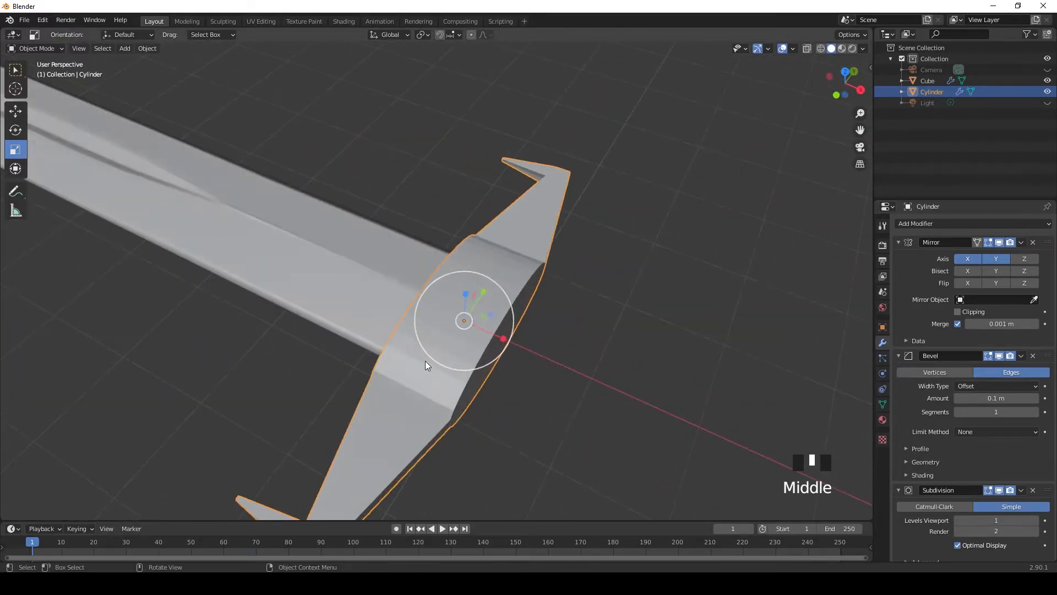
{"action": "right_click", "coordinate": [421, 368]}
{"action": "left_click", "coordinate": [422, 368]}
Step: Turn off the Subdivision modifier's display, and remove both the Subdivision and Bevel modifiers from the guard
{"action": "left_click", "coordinate": [999, 491]}
{"action": "left_click", "coordinate": [988, 490]}
{"action": "middle_click_drag", "start_coordinate": [474, 404], "coordinate": [656, 390]}
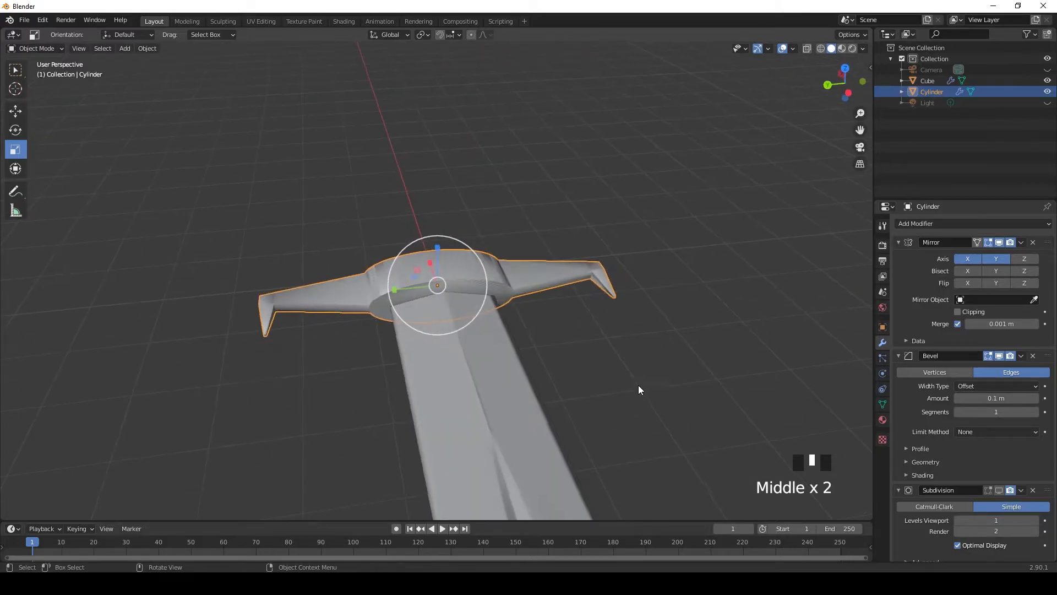
{"action": "scroll", "coordinate": [678, 396], "scroll_direction": "down", "scroll_amount": 1}
{"action": "left_click", "coordinate": [1008, 490]}
{"action": "left_click", "coordinate": [1032, 490]}
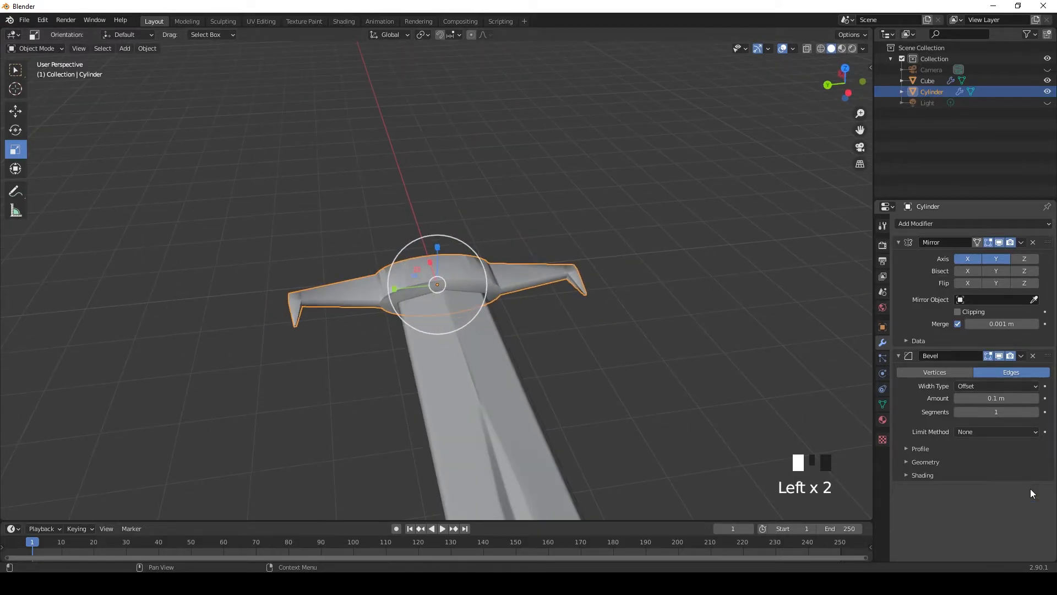
{"action": "left_click", "coordinate": [1032, 355]}
Step: Add a Bevel modifier to the guard and move it first in the stack, ahead of Mirror
{"action": "middle_click_drag", "start_coordinate": [691, 333], "coordinate": [465, 333]}
{"action": "scroll", "coordinate": [485, 357], "scroll_direction": "up", "scroll_amount": 5}
{"action": "middle_click_drag", "start_coordinate": [511, 383], "coordinate": [616, 352]}
{"action": "left_click", "coordinate": [918, 225]}
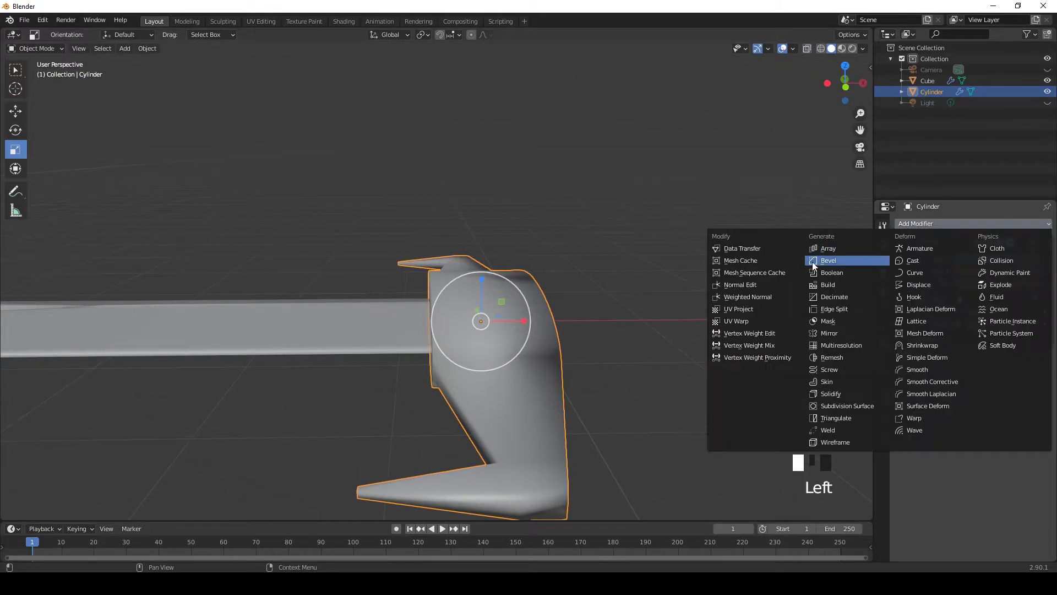
{"action": "left_click", "coordinate": [811, 265]}
{"action": "left_click", "coordinate": [1021, 355]}
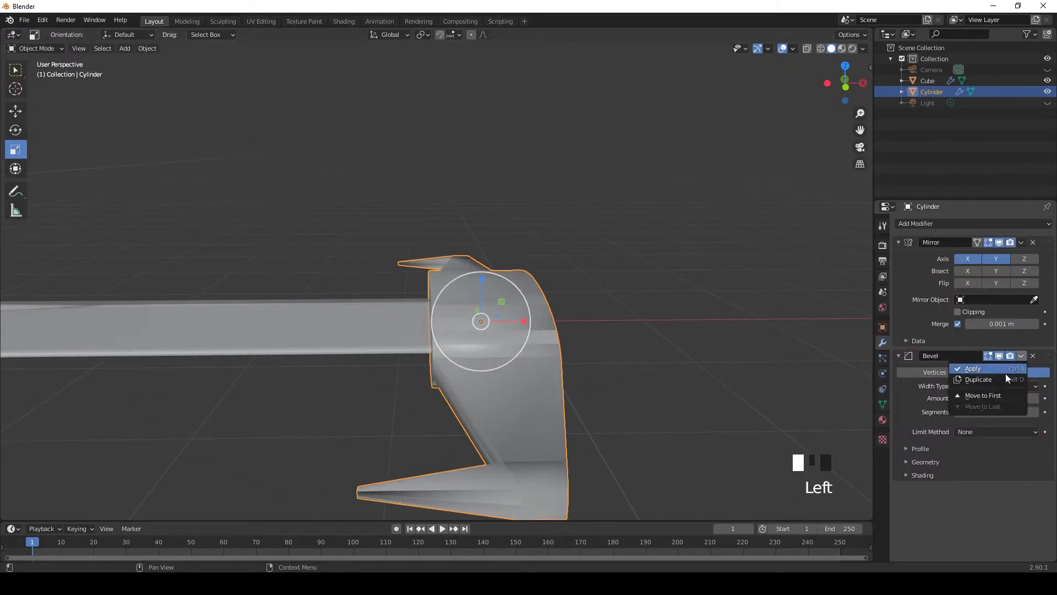
{"action": "left_click", "coordinate": [987, 394]}
Step: Add a Subdivision Surface modifier to the guard and order the stack as Bevel, Subdivision, Mirror
{"action": "middle_click_drag", "start_coordinate": [814, 363], "coordinate": [728, 351]}
{"action": "left_click", "coordinate": [706, 351]}
{"action": "scroll", "coordinate": [660, 366], "scroll_direction": "up", "scroll_amount": 2}
{"action": "middle_click_drag", "start_coordinate": [659, 365], "coordinate": [599, 389]}
{"action": "scroll", "coordinate": [583, 352], "scroll_direction": "down", "scroll_amount": 1}
{"action": "left_click", "coordinate": [537, 318]}
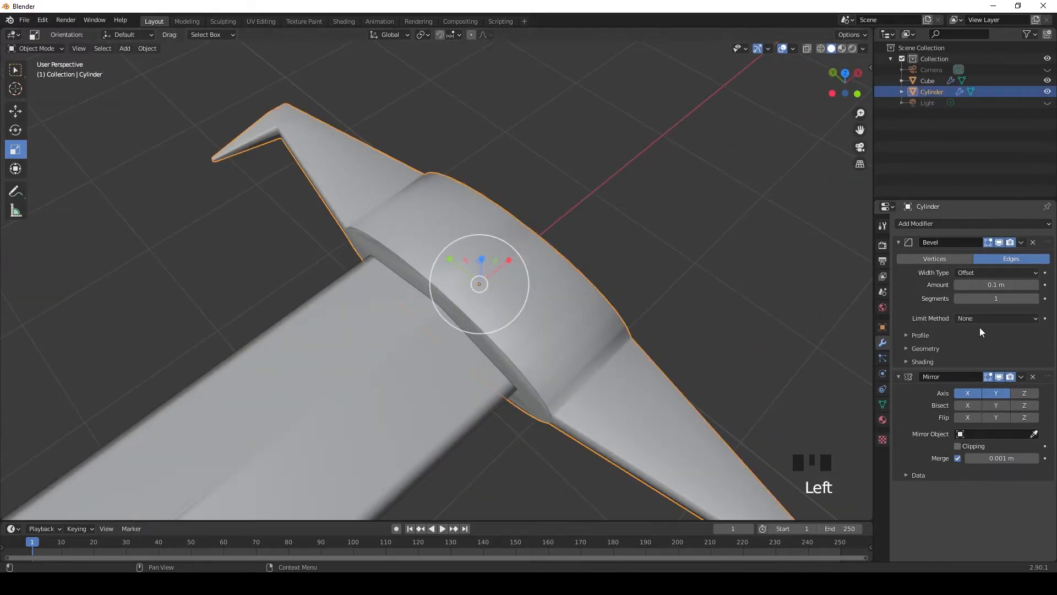
{"action": "left_click", "coordinate": [945, 224]}
{"action": "left_click", "coordinate": [853, 400]}
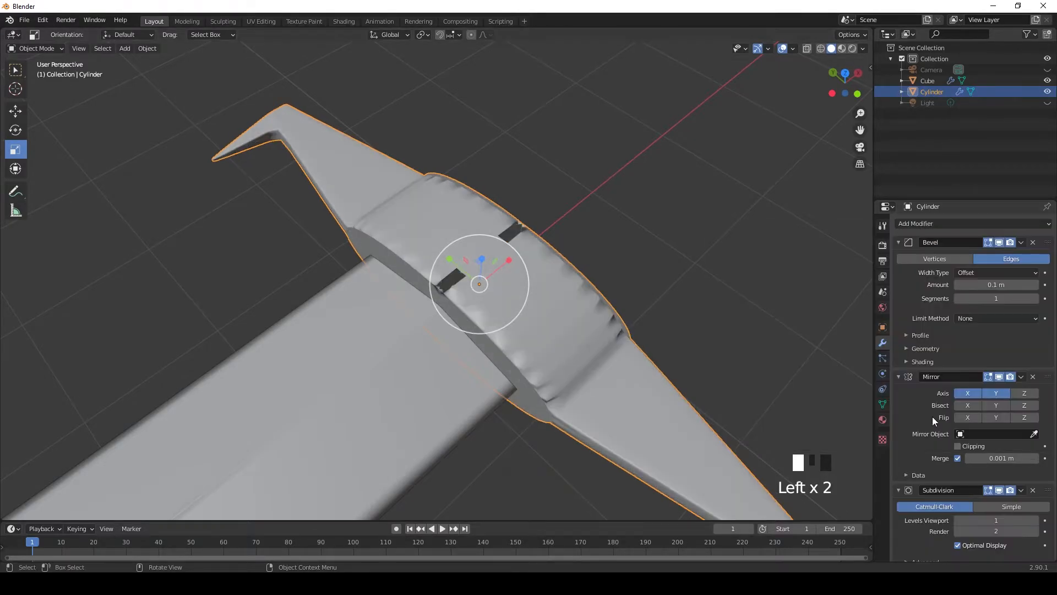
{"action": "left_click", "coordinate": [1021, 490]}
{"action": "left_click", "coordinate": [985, 530]}
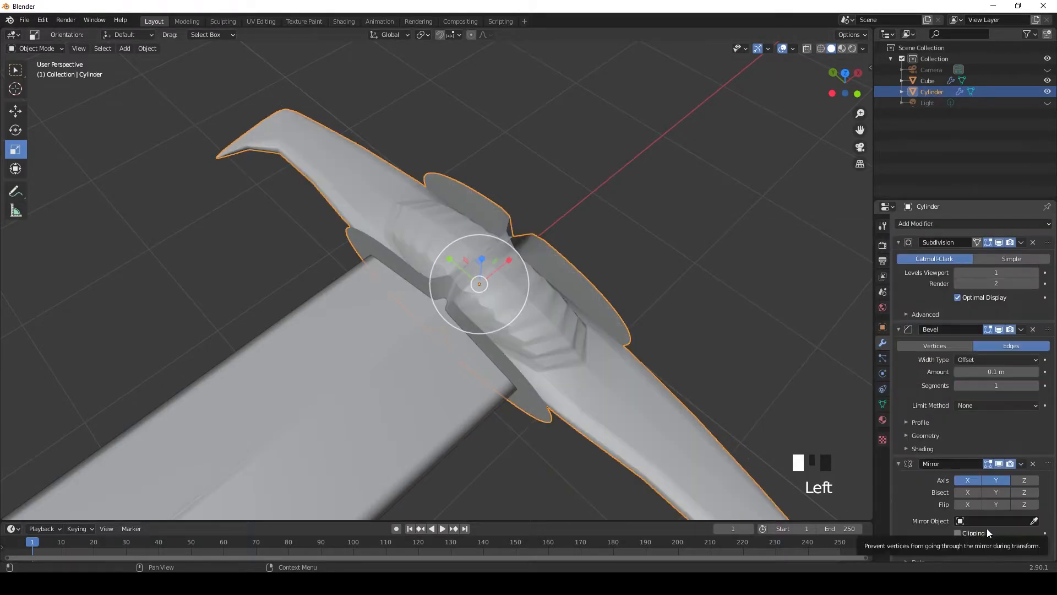
{"action": "left_click", "coordinate": [1021, 329]}
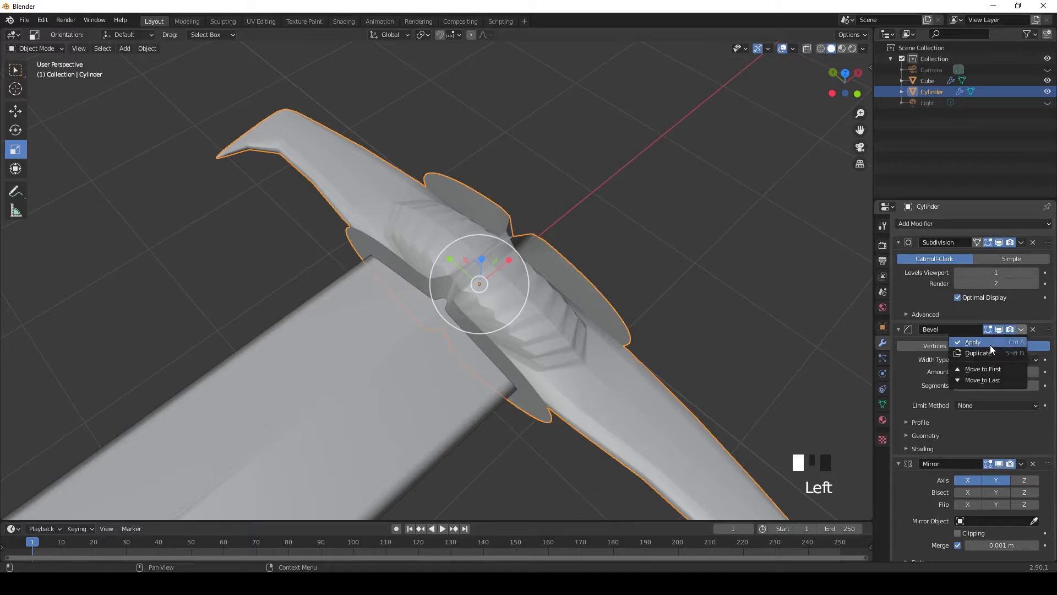
{"action": "left_click", "coordinate": [975, 368]}
Step: Turn off the Subdivision modifier's viewport display and check the guard's shape
{"action": "middle_click_drag", "start_coordinate": [697, 246], "coordinate": [797, 386]}
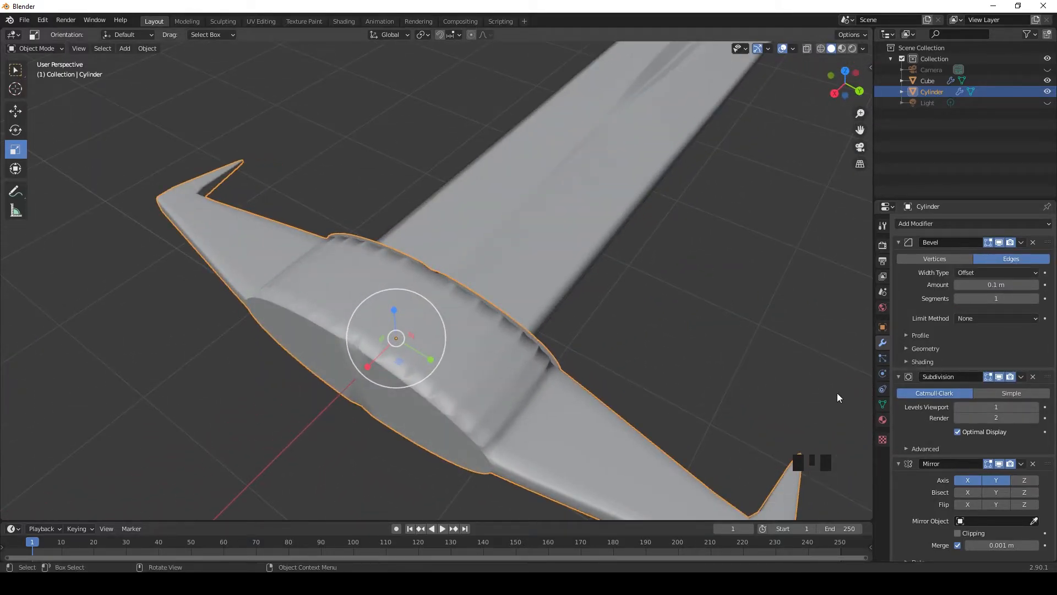
{"action": "left_click", "coordinate": [998, 377]}
{"action": "left_click", "coordinate": [492, 368]}
{"action": "middle_click_drag", "start_coordinate": [492, 369], "coordinate": [414, 330]}
{"action": "scroll", "coordinate": [414, 331], "scroll_direction": "down", "scroll_amount": 2}
{"action": "scroll", "coordinate": [417, 332], "scroll_direction": "up", "scroll_amount": 3}
{"action": "left_click", "coordinate": [418, 334]}
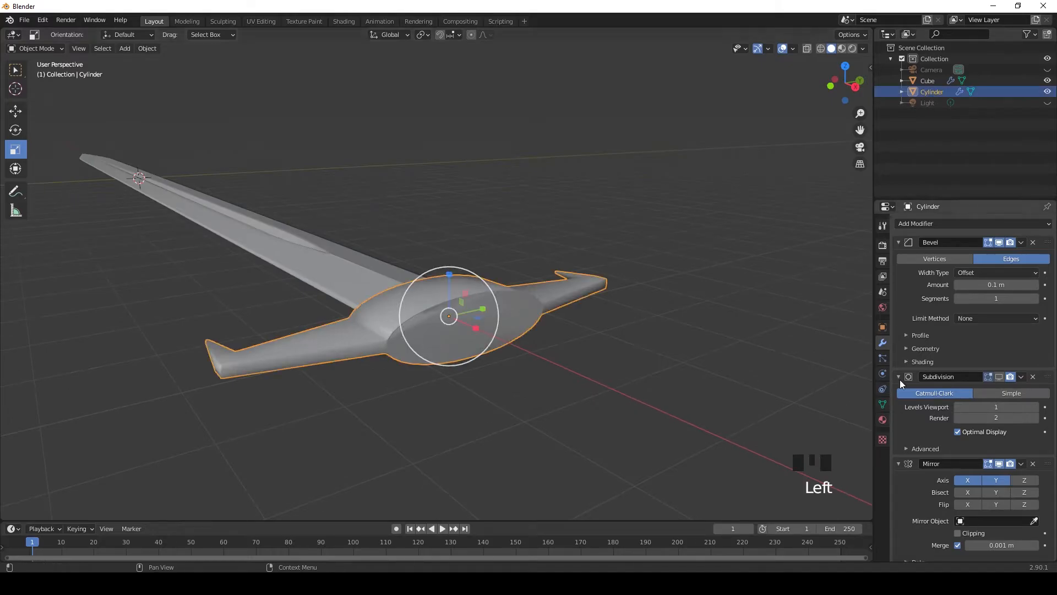
Step: Raise the guard's Bevel segments to 31 and inspect the edges up close
{"action": "left_click_drag", "start_coordinate": [986, 298], "coordinate": [1029, 298]}
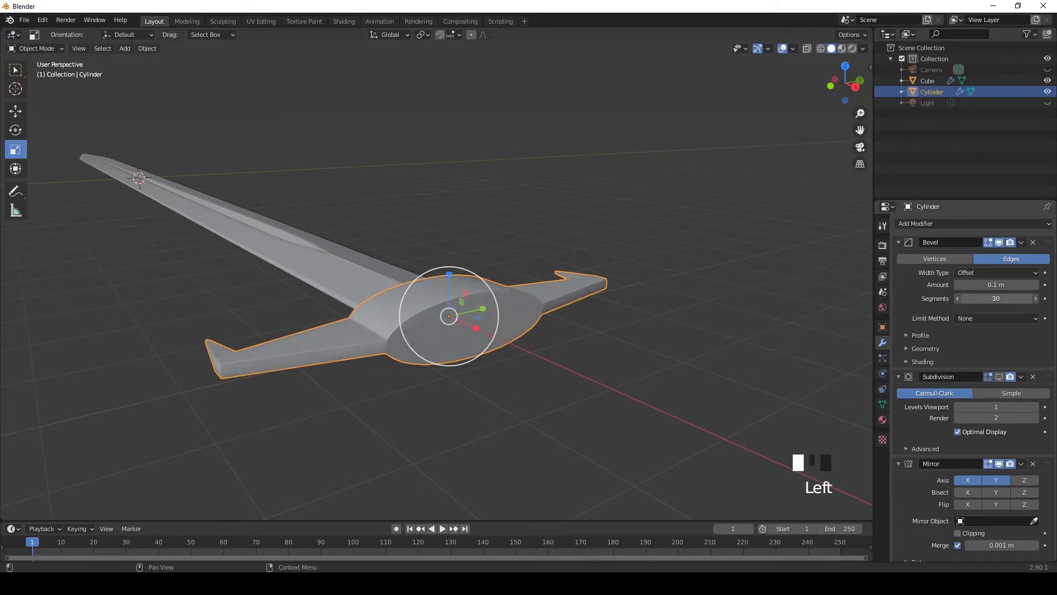
{"action": "scroll", "coordinate": [995, 298], "scroll_direction": "down", "scroll_amount": 1}
{"action": "left_click", "coordinate": [1035, 292]}
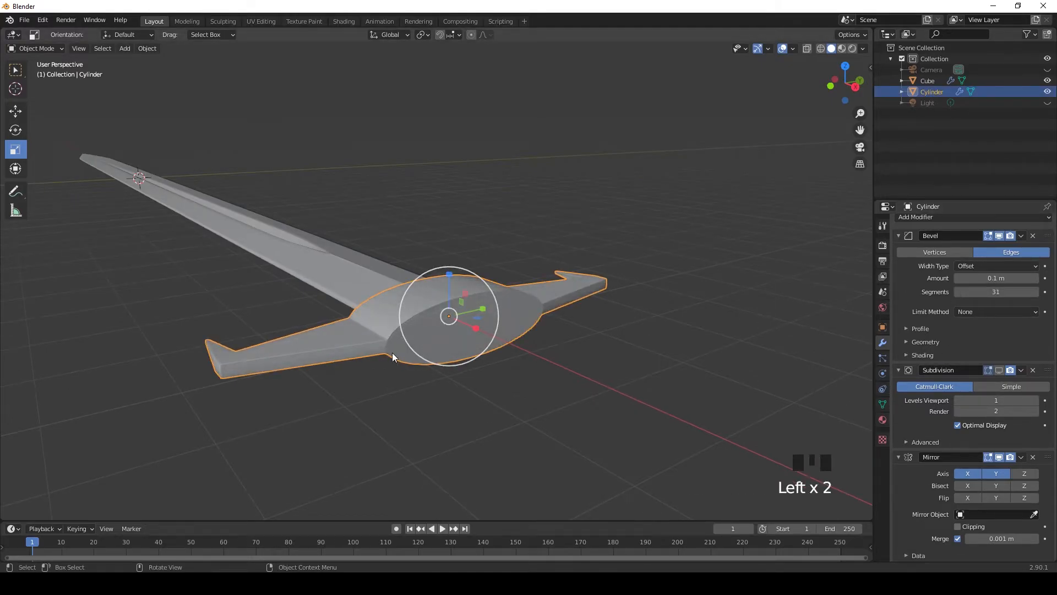
{"action": "middle_click_drag", "start_coordinate": [392, 357], "coordinate": [514, 424]}
{"action": "scroll", "coordinate": [527, 366], "scroll_direction": "up", "scroll_amount": 6}
{"action": "middle_click_drag", "start_coordinate": [527, 365], "coordinate": [467, 286]}
{"action": "scroll", "coordinate": [1002, 432], "scroll_direction": "up", "scroll_amount": 1}
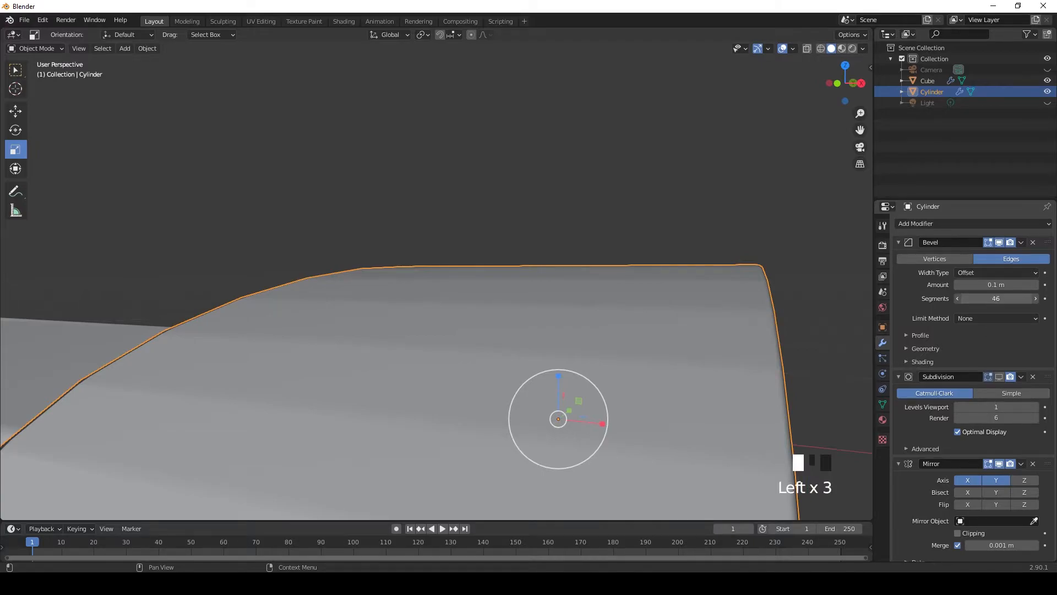
Step: Set the guard's Bevel segments to 1, deselect the guard and show the whole sword from the top
{"action": "left_click_drag", "start_coordinate": [996, 299], "coordinate": [969, 298]}
{"action": "left_click", "coordinate": [749, 308]}
{"action": "middle_click_drag", "start_coordinate": [749, 307], "coordinate": [514, 330]}
{"action": "scroll", "coordinate": [482, 339], "scroll_direction": "down", "scroll_amount": 8}
{"action": "middle_click_drag", "start_coordinate": [450, 338], "coordinate": [520, 402], "text": "shift"}
{"action": "scroll", "coordinate": [646, 336], "scroll_direction": "down", "scroll_amount": 2}
{"action": "key", "text": "KP_7"}
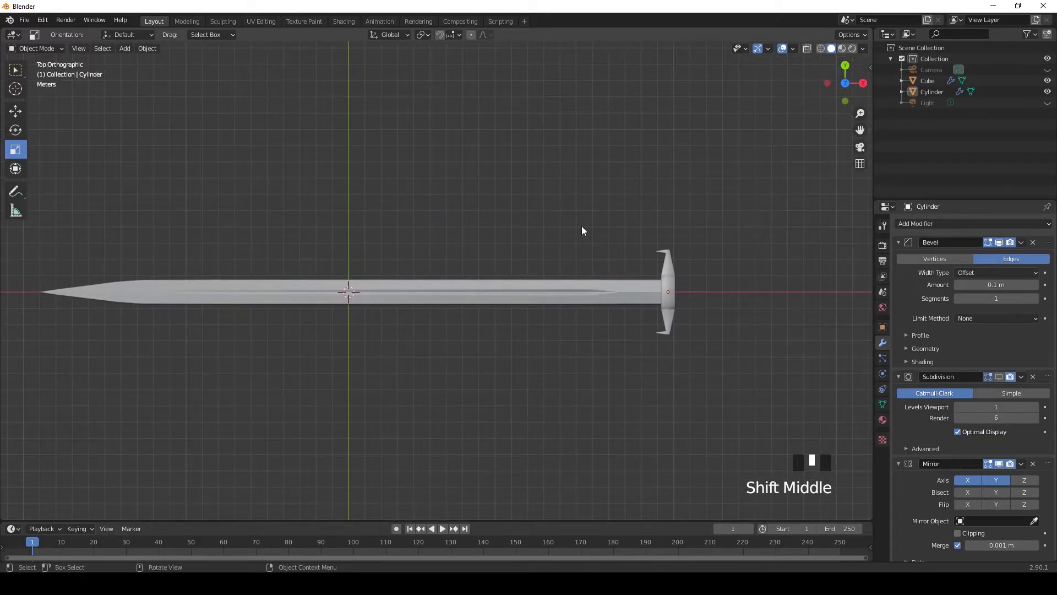
{"action": "left_click", "coordinate": [882, 327]}
{"action": "left_click", "coordinate": [883, 343]}
{"action": "left_click", "coordinate": [1021, 242]}
{"action": "left_click", "coordinate": [898, 242]}
{"action": "left_click", "coordinate": [898, 258]}
{"action": "left_click", "coordinate": [897, 274]}
Step: Add a cylinder for the handle at the world origin and set its Y rotation to 90°
{"action": "left_click", "coordinate": [883, 327]}
{"action": "scroll", "coordinate": [483, 344], "scroll_direction": "up", "scroll_amount": 2}
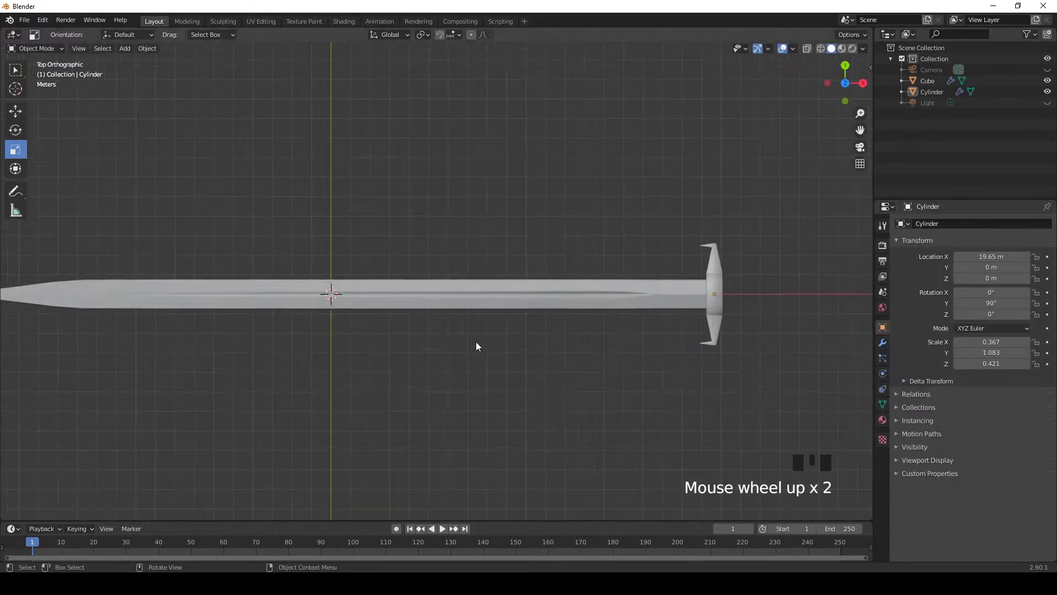
{"action": "key", "text": "KP_1"}
{"action": "middle_click_drag", "start_coordinate": [456, 356], "coordinate": [446, 358], "text": "shift"}
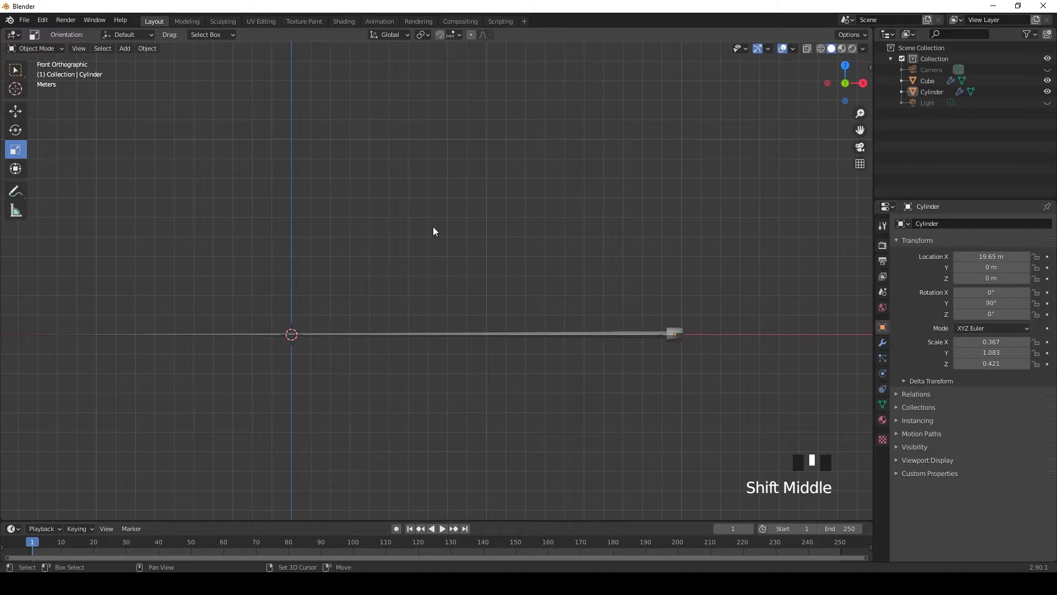
{"action": "key", "text": "shift+a"}
{"action": "mouse_move", "coordinate": [433, 226]}
{"action": "left_click", "coordinate": [484, 303]}
{"action": "left_click", "coordinate": [988, 303]}
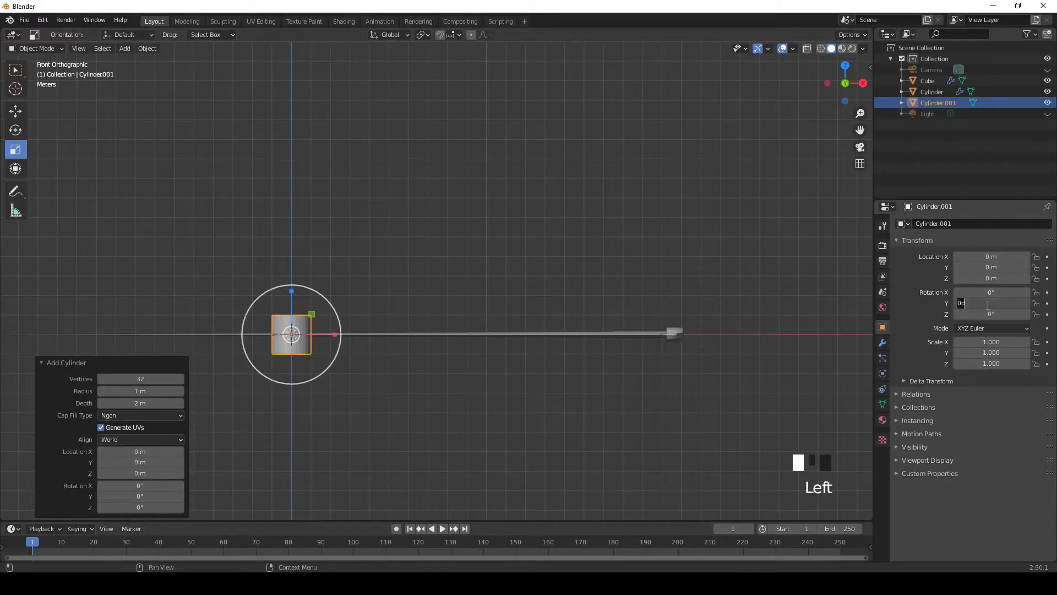
{"action": "type", "text": "90"}
{"action": "left_click", "coordinate": [954, 341]}
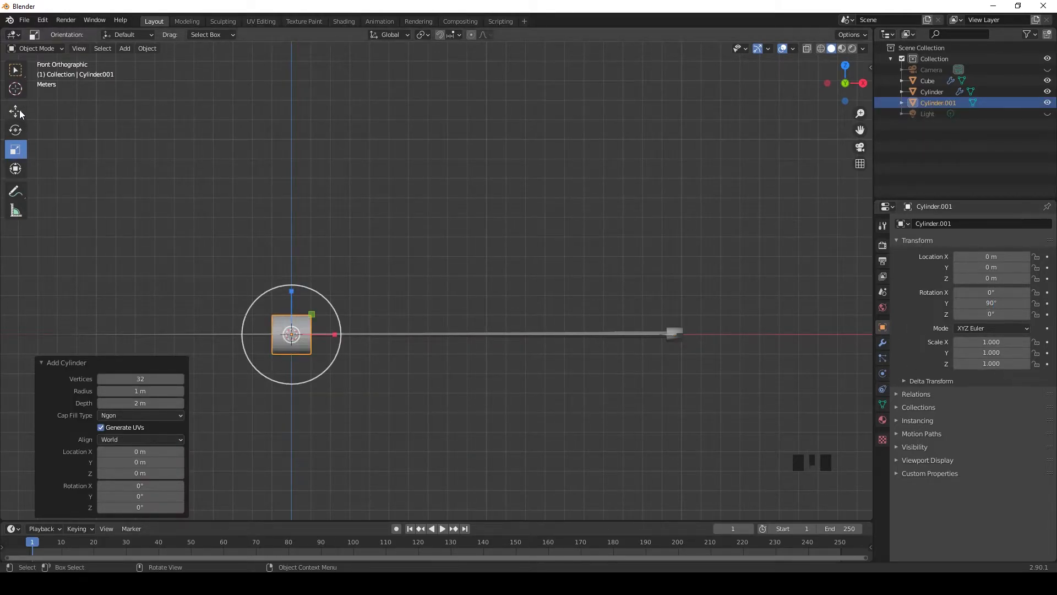
Step: Move the cylinder about 21.8 m along X to the guard and scale it uniformly to about 0.34
{"action": "left_click", "coordinate": [15, 111]}
{"action": "left_click_drag", "start_coordinate": [336, 334], "coordinate": [769, 381]}
{"action": "key", "text": "KP_3"}
{"action": "scroll", "coordinate": [455, 373], "scroll_direction": "up", "scroll_amount": 4}
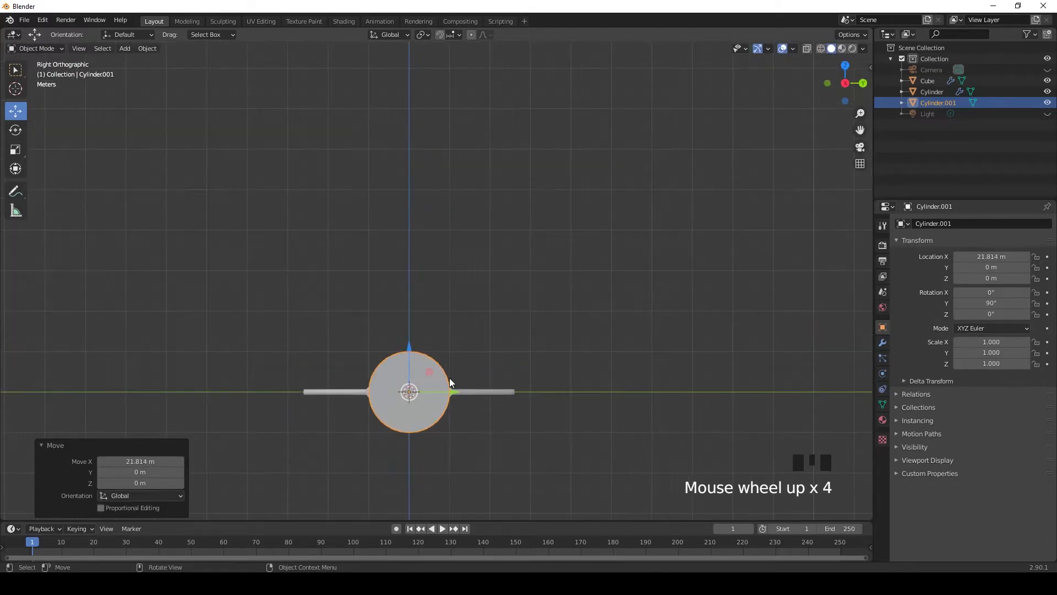
{"action": "middle_click_drag", "start_coordinate": [454, 368], "coordinate": [465, 330], "text": "shift"}
{"action": "left_click", "coordinate": [15, 150]}
{"action": "scroll", "coordinate": [418, 389], "scroll_direction": "up", "scroll_amount": 4}
{"action": "middle_click_drag", "start_coordinate": [418, 388], "coordinate": [464, 332], "text": "shift"}
{"action": "left_click_drag", "start_coordinate": [463, 332], "coordinate": [452, 367]}
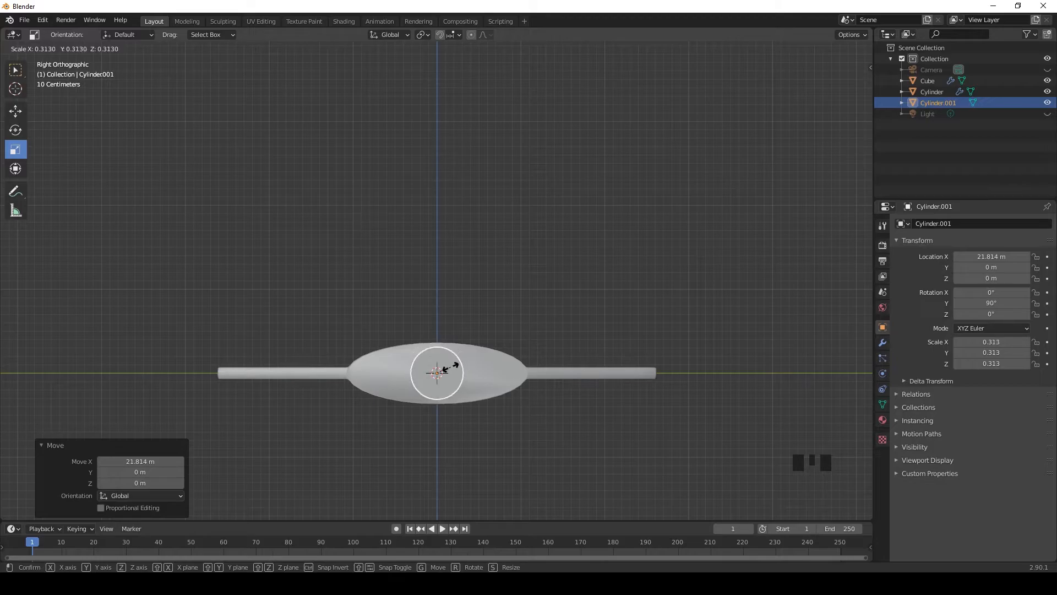
{"action": "left_click_drag", "start_coordinate": [449, 367], "coordinate": [448, 368]}
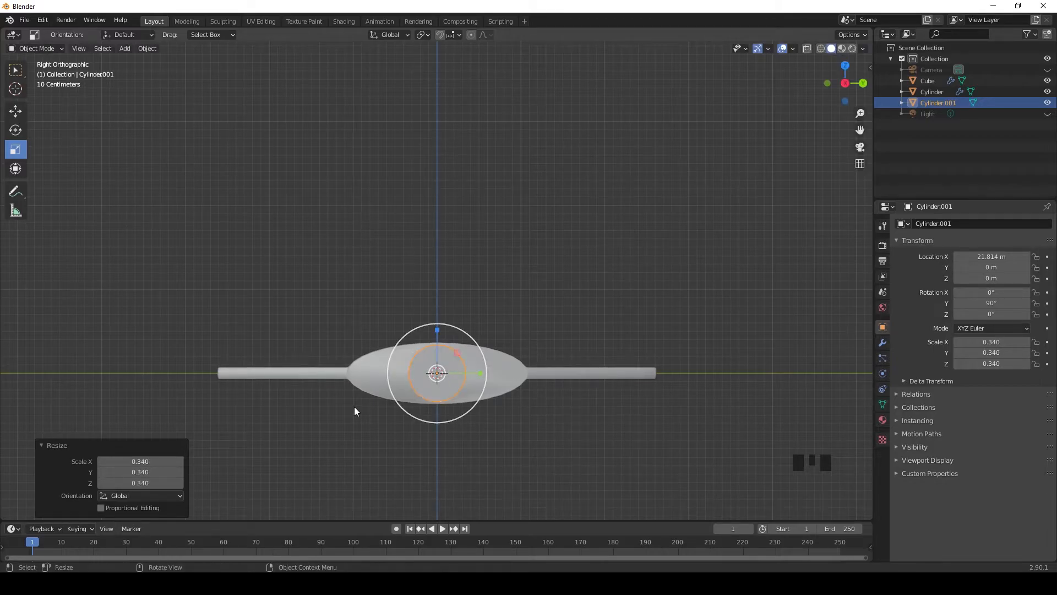
Step: Reposition the cylinder against the guard along X and shrink it to a scale of about 0.288, checking its fit from the side
{"action": "key", "text": "KP_1"}
{"action": "scroll", "coordinate": [455, 338], "scroll_direction": "down", "scroll_amount": 3}
{"action": "middle_click_drag", "start_coordinate": [455, 338], "coordinate": [404, 354], "text": "shift"}
{"action": "left_click", "coordinate": [20, 117]}
{"action": "left_click_drag", "start_coordinate": [583, 351], "coordinate": [493, 355]}
{"action": "middle_click_drag", "start_coordinate": [494, 355], "coordinate": [501, 379]}
{"action": "left_click", "coordinate": [15, 149]}
{"action": "mouse_move", "coordinate": [468, 331]}
{"action": "left_mouse_down"}
{"action": "mouse_move", "coordinate": [468, 323]}
{"action": "mouse_move", "coordinate": [460, 330]}
{"action": "left_mouse_up"}
{"action": "key", "text": "KP_3"}
{"action": "scroll", "coordinate": [481, 384], "scroll_direction": "up", "scroll_amount": 3}
{"action": "middle_click_drag", "start_coordinate": [481, 384], "coordinate": [550, 396], "text": "shift"}
{"action": "scroll", "coordinate": [550, 397], "scroll_direction": "down", "scroll_amount": 3}
Step: Stretch the cylinder lengthwise to a scale of about 2.153 and move it to about 22.08 m on X
{"action": "key", "text": "KP_1"}
{"action": "left_click_drag", "start_coordinate": [477, 332], "coordinate": [762, 338]}
{"action": "left_click", "coordinate": [15, 112]}
{"action": "left_click_drag", "start_coordinate": [482, 332], "coordinate": [601, 332]}
Step: Examine the handle's proportions and mesh beside the guard from several angles
{"action": "scroll", "coordinate": [587, 405], "scroll_direction": "down", "scroll_amount": 1}
{"action": "middle_click_drag", "start_coordinate": [588, 404], "coordinate": [436, 408]}
{"action": "scroll", "coordinate": [438, 370], "scroll_direction": "down", "scroll_amount": 5}
{"action": "middle_click_drag", "start_coordinate": [439, 371], "coordinate": [562, 421]}
{"action": "scroll", "coordinate": [533, 409], "scroll_direction": "up", "scroll_amount": 3}
{"action": "scroll", "coordinate": [530, 408], "scroll_direction": "down", "scroll_amount": 2}
{"action": "scroll", "coordinate": [530, 407], "scroll_direction": "up", "scroll_amount": 1}
{"action": "scroll", "coordinate": [531, 408], "scroll_direction": "down", "scroll_amount": 2}
{"action": "scroll", "coordinate": [528, 410], "scroll_direction": "up", "scroll_amount": 3}
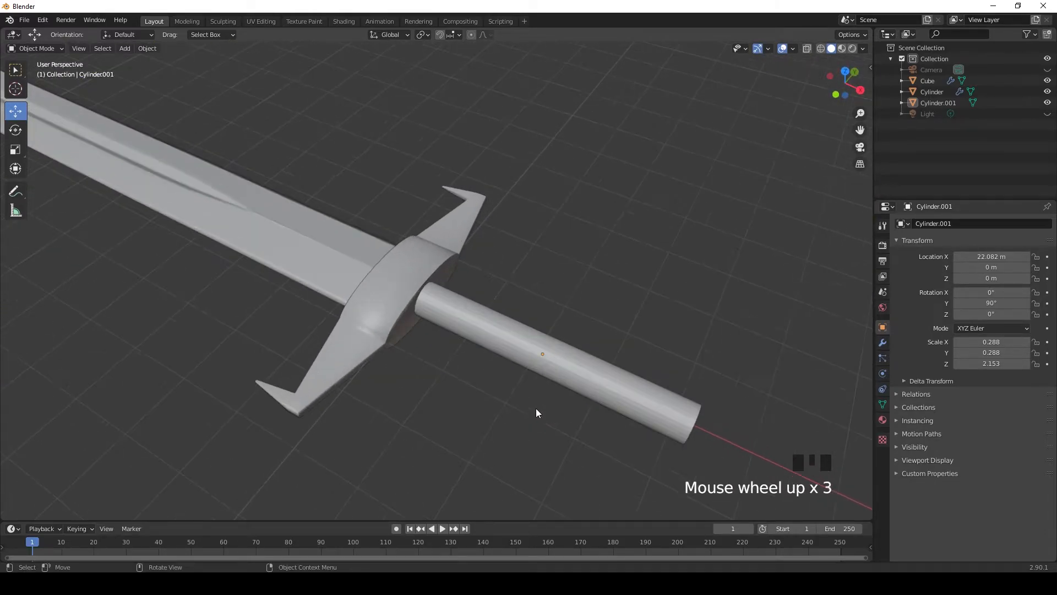
{"action": "middle_click_drag", "start_coordinate": [528, 415], "coordinate": [553, 374]}
{"action": "key", "text": "Tab"}
{"action": "scroll", "coordinate": [535, 396], "scroll_direction": "up", "scroll_amount": 1}
{"action": "left_click", "coordinate": [570, 263]}
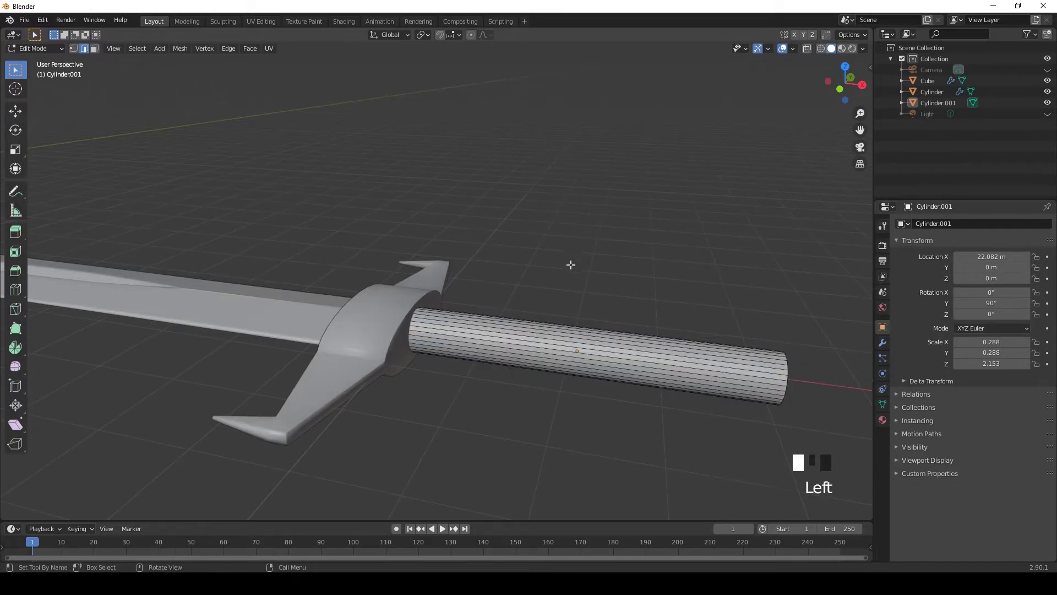
{"action": "middle_click_drag", "start_coordinate": [571, 263], "coordinate": [585, 292]}
{"action": "key", "text": "Tab"}
Step: Adjust the handle's scale to about 0.274 across and 2.389 lengthwise, and move it to about 22.3 m on X
{"action": "left_click", "coordinate": [550, 308]}
{"action": "left_click", "coordinate": [509, 328]}
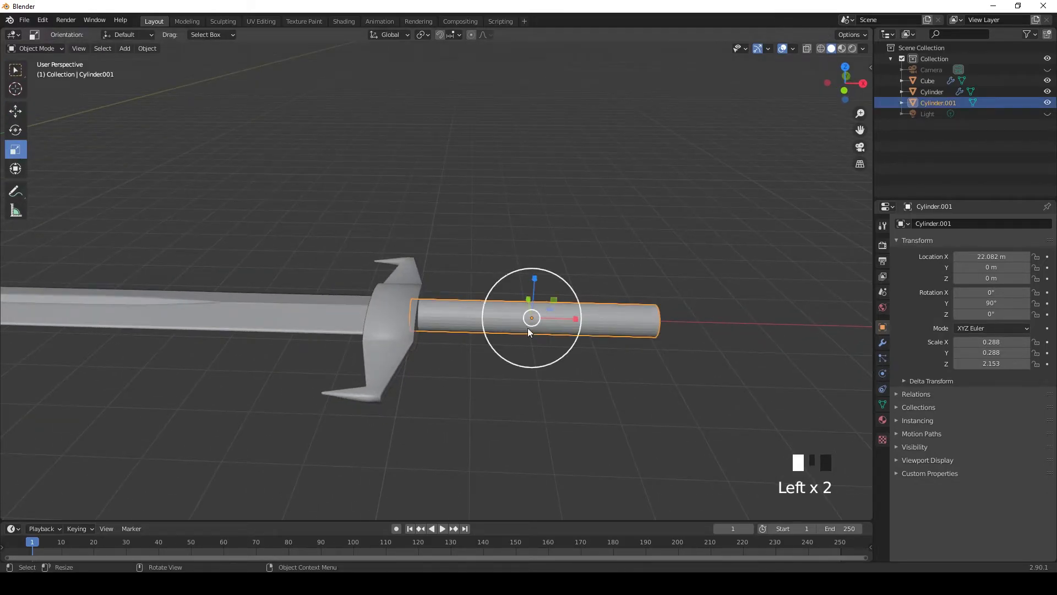
{"action": "key", "text": "KP_3"}
{"action": "key", "text": "KP_1"}
{"action": "mouse_move", "coordinate": [578, 323]}
{"action": "left_mouse_down"}
{"action": "mouse_move", "coordinate": [610, 326]}
{"action": "mouse_move", "coordinate": [598, 326]}
{"action": "left_mouse_up"}
{"action": "left_click", "coordinate": [16, 112]}
{"action": "scroll", "coordinate": [688, 354], "scroll_direction": "down", "scroll_amount": 1}
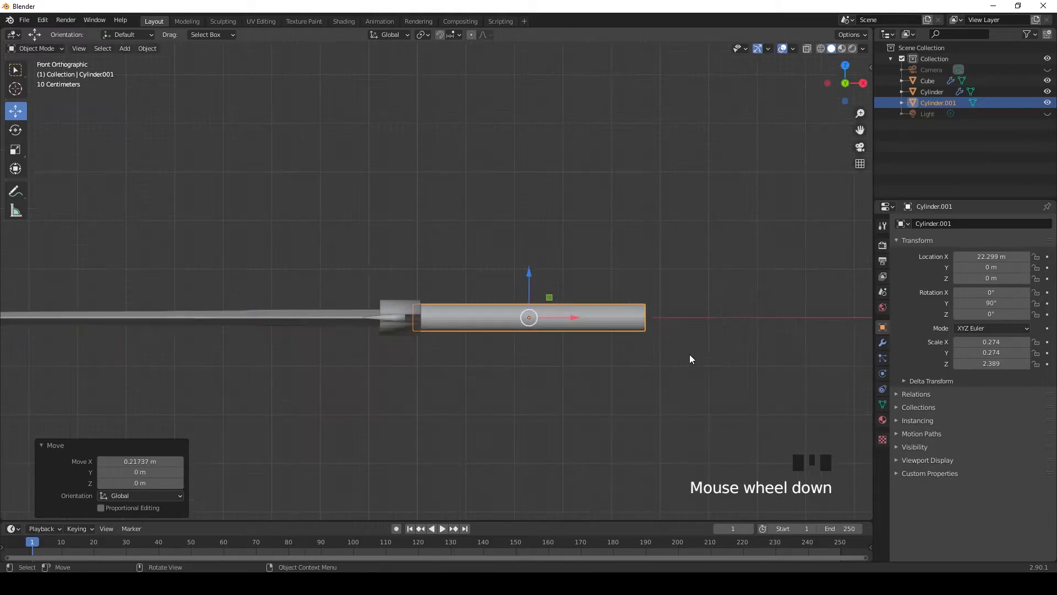
{"action": "middle_click_drag", "start_coordinate": [688, 355], "coordinate": [656, 345]}
{"action": "left_click", "coordinate": [656, 344]}
Step: Add 14 evenly spaced loop cuts along the handle's length
{"action": "scroll", "coordinate": [510, 368], "scroll_direction": "down", "scroll_amount": 2}
{"action": "scroll", "coordinate": [482, 370], "scroll_direction": "up", "scroll_amount": 4}
{"action": "middle_click_drag", "start_coordinate": [481, 370], "coordinate": [503, 411]}
{"action": "key", "text": "Tab"}
{"action": "key", "text": "KP_3"}
{"action": "key", "text": "KP_1"}
{"action": "left_click", "coordinate": [15, 289]}
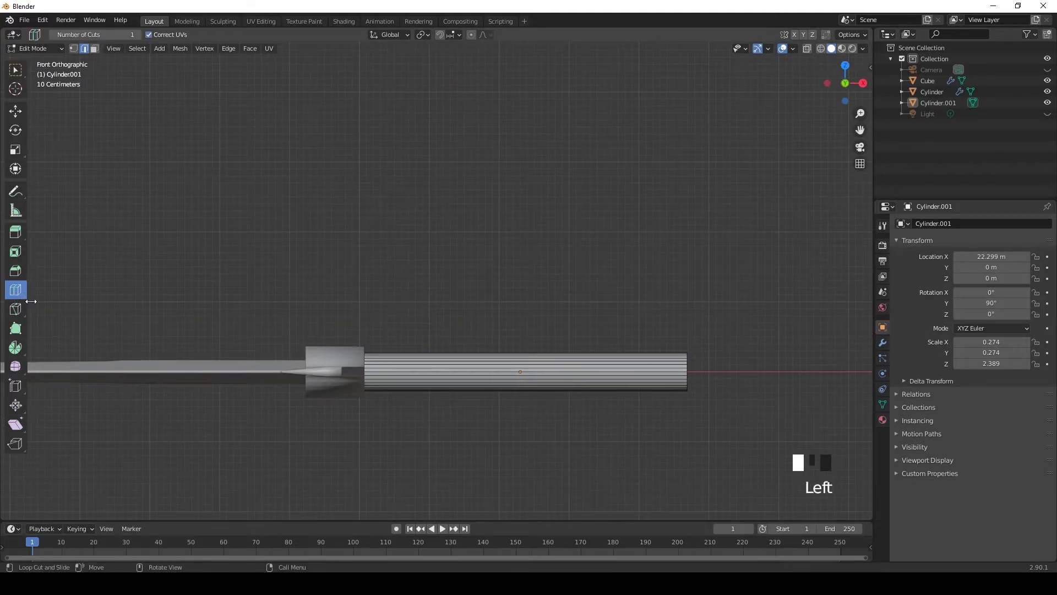
{"action": "left_click", "coordinate": [389, 376]}
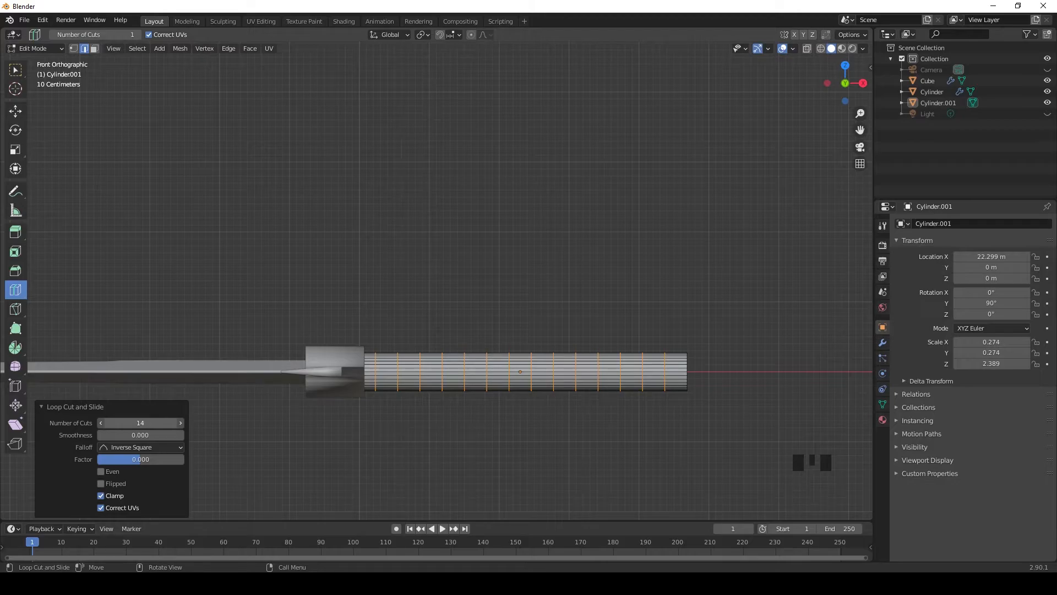
Step: Select every other edge loop around the handle, from the guard to the free end
{"action": "left_click", "coordinate": [16, 69]}
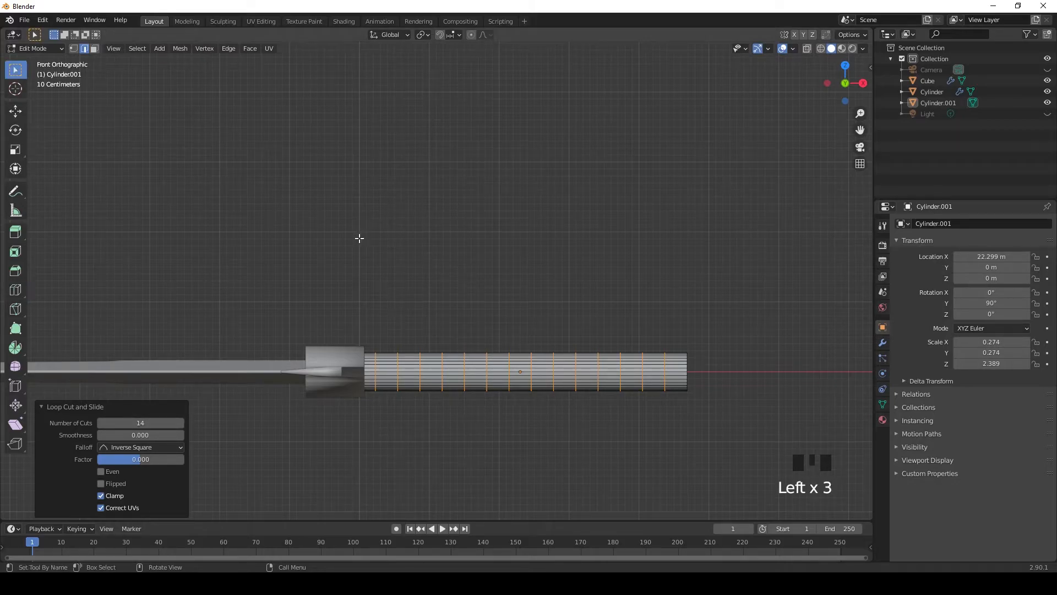
{"action": "left_click", "coordinate": [393, 259]}
{"action": "middle_click_drag", "start_coordinate": [425, 302], "coordinate": [470, 382]}
{"action": "scroll", "coordinate": [428, 425], "scroll_direction": "up", "scroll_amount": 3}
{"action": "middle_click_drag", "start_coordinate": [428, 425], "coordinate": [437, 453]}
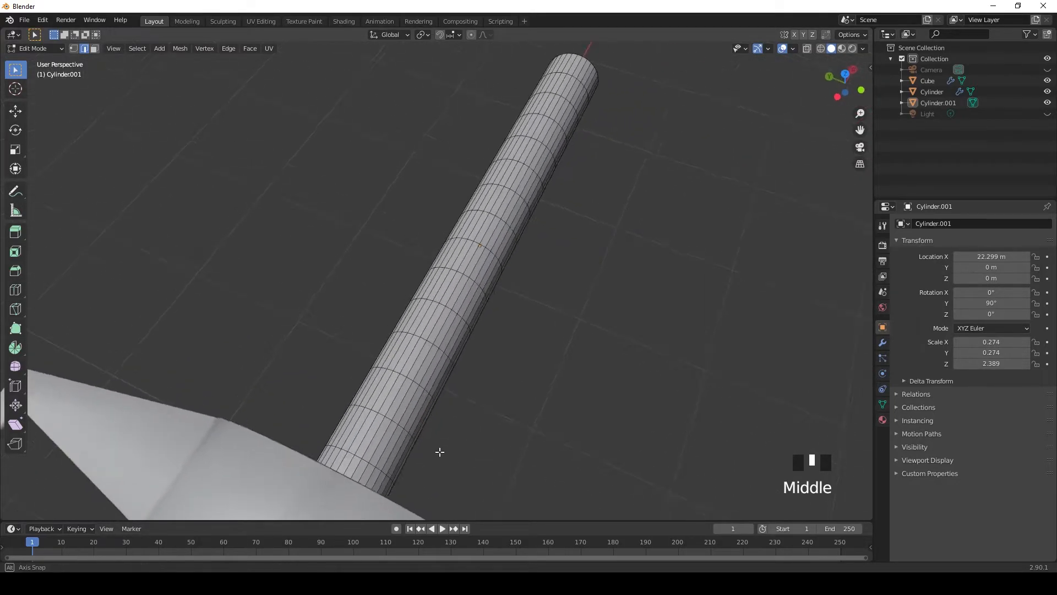
{"action": "scroll", "coordinate": [397, 458], "scroll_direction": "up", "scroll_amount": 1}
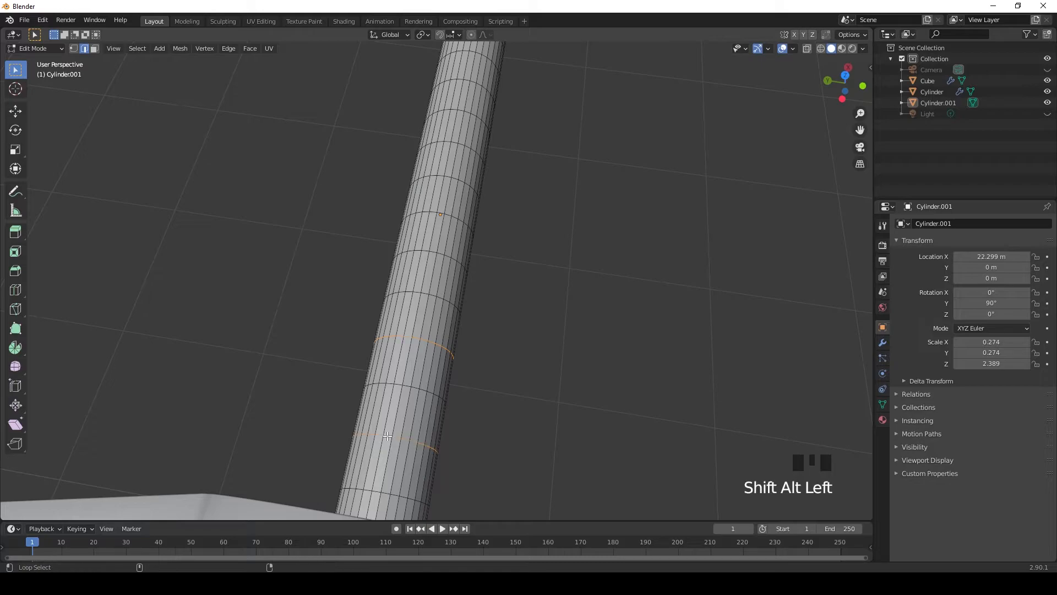
{"action": "middle_click_drag", "start_coordinate": [511, 272], "coordinate": [472, 374], "text": "shift"}
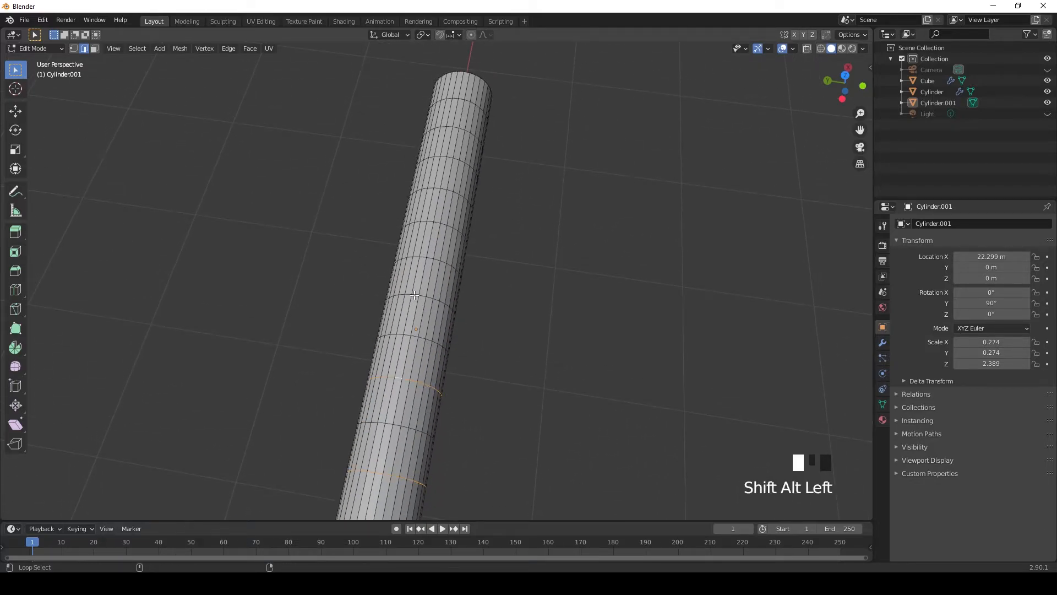
{"action": "middle_click_drag", "start_coordinate": [457, 274], "coordinate": [458, 373], "text": "shift"}
{"action": "scroll", "coordinate": [433, 345], "scroll_direction": "up", "scroll_amount": 3}
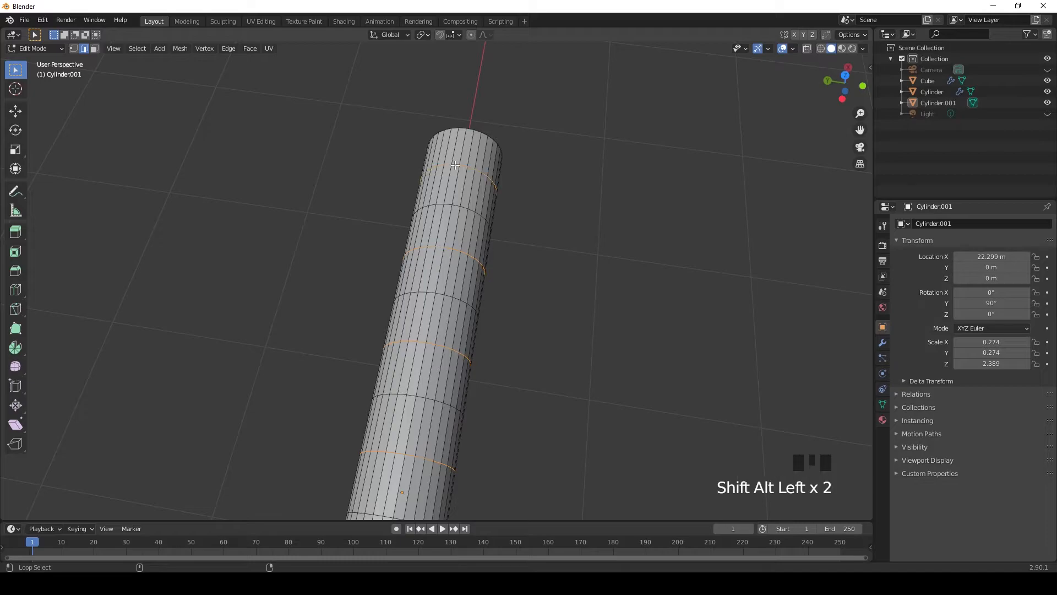
{"action": "scroll", "coordinate": [547, 242], "scroll_direction": "down", "scroll_amount": 4}
{"action": "middle_click_drag", "start_coordinate": [547, 243], "coordinate": [544, 310]}
Step: Enlarge the selected edge loops into bulges along the handle and scale them by about 0.821 on Z
{"action": "left_click", "coordinate": [14, 154]}
{"action": "left_click_drag", "start_coordinate": [565, 275], "coordinate": [569, 263]}
{"action": "key", "text": "ctrl+z"}
{"action": "middle_click_drag", "start_coordinate": [568, 263], "coordinate": [434, 291]}
{"action": "left_click_drag", "start_coordinate": [527, 311], "coordinate": [529, 318]}
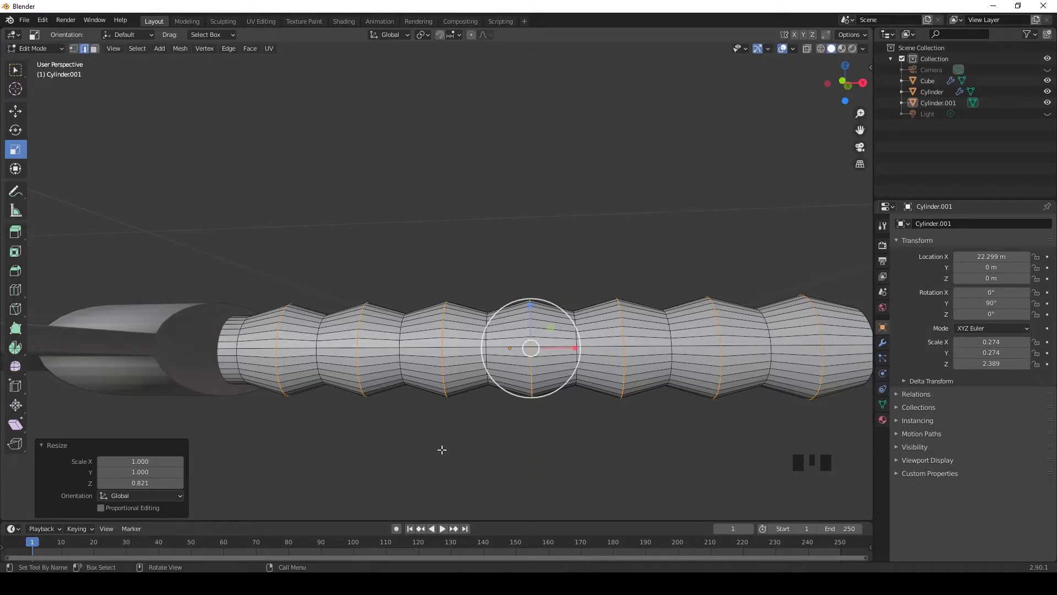
Step: Scale the selected edge loops by about 1.229 along Y, deselect them and return to Object Mode
{"action": "left_click", "coordinate": [15, 70]}
{"action": "scroll", "coordinate": [528, 352], "scroll_direction": "down", "scroll_amount": 4}
{"action": "middle_click_drag", "start_coordinate": [586, 380], "coordinate": [472, 388]}
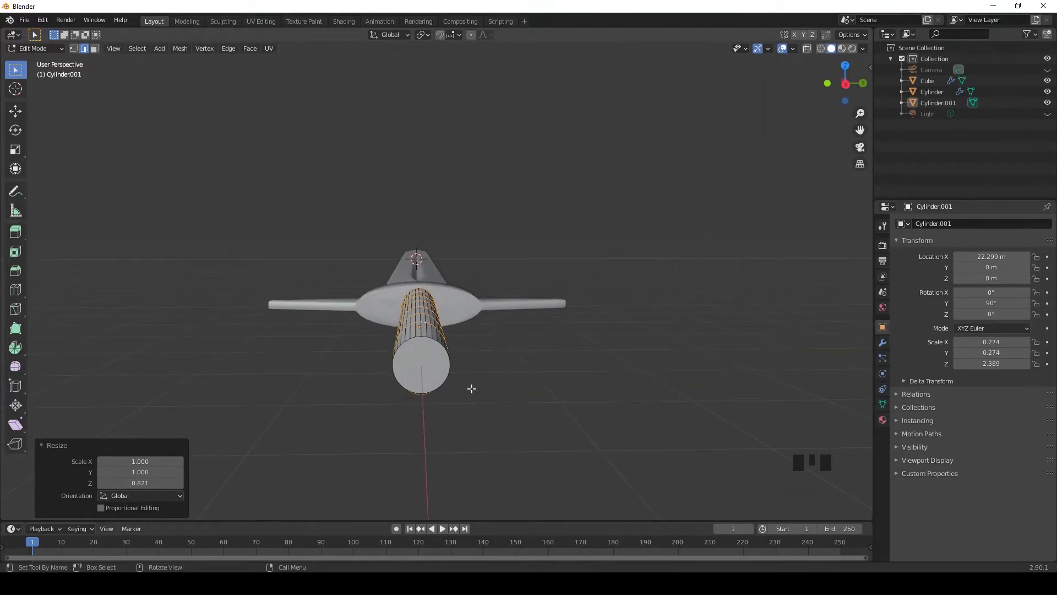
{"action": "left_click", "coordinate": [14, 152]}
{"action": "scroll", "coordinate": [435, 341], "scroll_direction": "up", "scroll_amount": 2}
{"action": "left_click_drag", "start_coordinate": [449, 340], "coordinate": [472, 340]}
{"action": "middle_click_drag", "start_coordinate": [472, 340], "coordinate": [435, 360]}
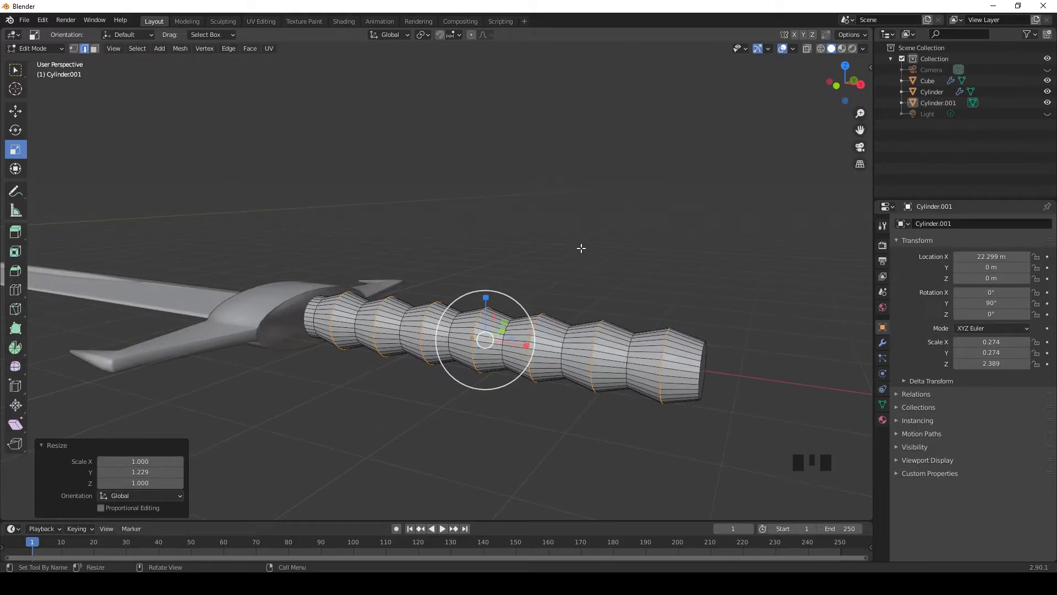
{"action": "key", "text": "a"}
{"action": "key", "text": "Tab"}
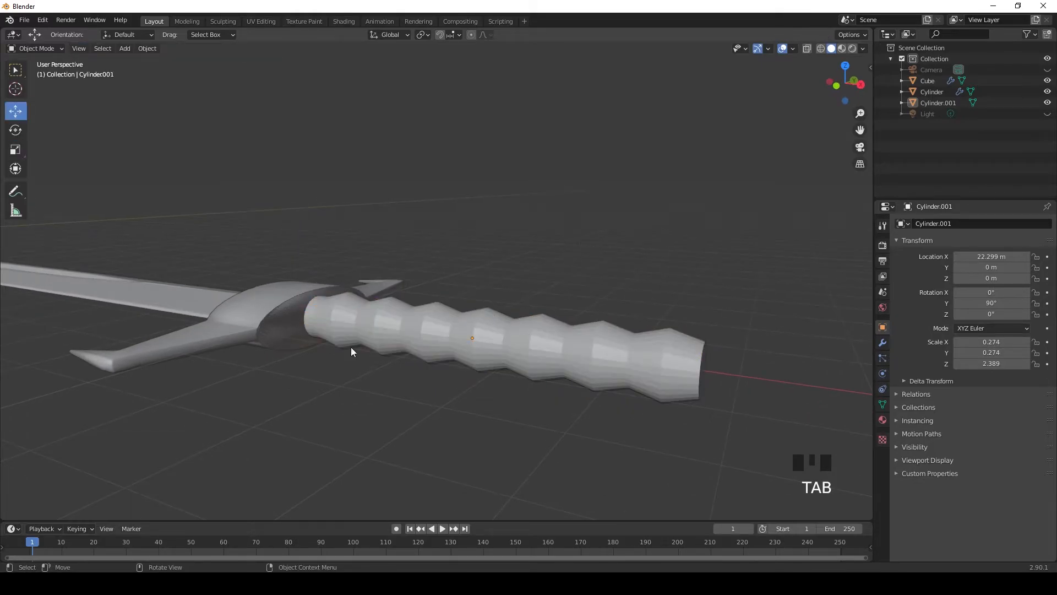
Step: Scale the whole handle by about 0.882 and move it about 0.23 m along X back into the guard
{"action": "left_click", "coordinate": [15, 149]}
{"action": "left_click_drag", "start_coordinate": [510, 310], "coordinate": [504, 308]}
{"action": "key", "text": "KP_3"}
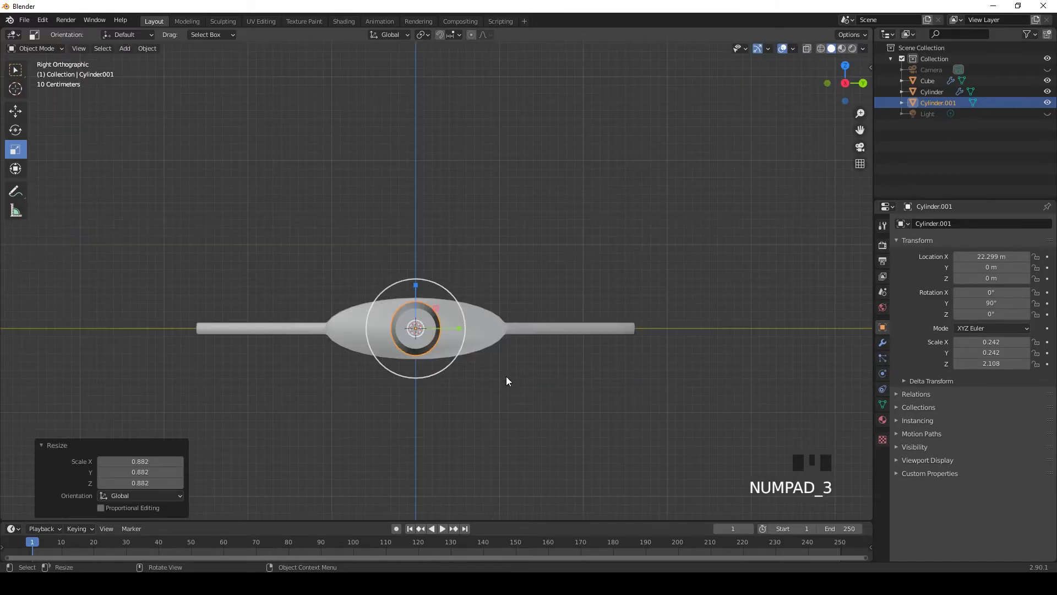
{"action": "key", "text": "KP_1"}
{"action": "left_click", "coordinate": [15, 112]}
{"action": "left_click_drag", "start_coordinate": [520, 328], "coordinate": [504, 329]}
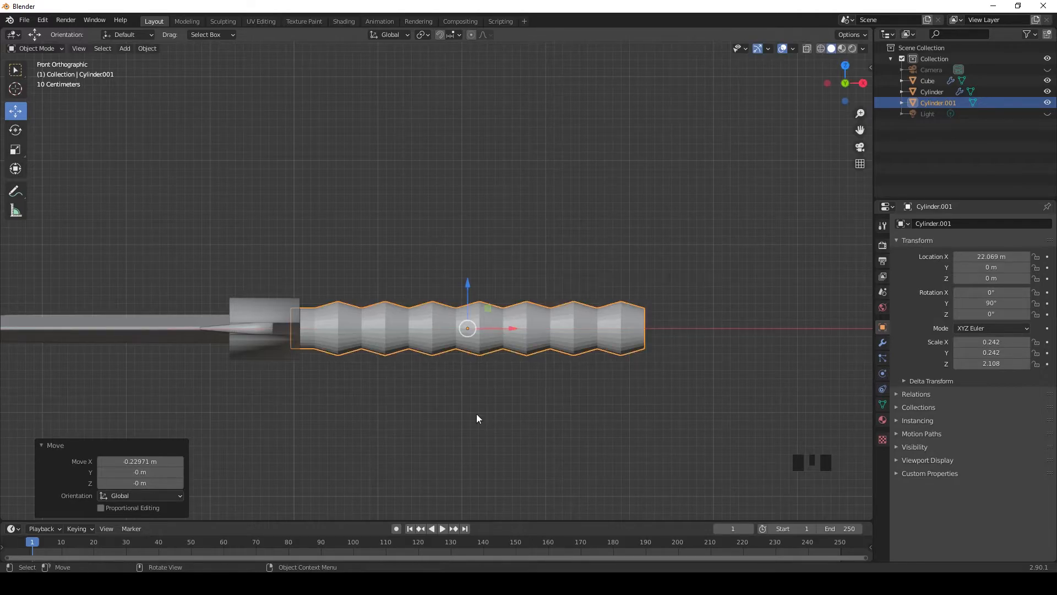
{"action": "scroll", "coordinate": [474, 410], "scroll_direction": "up", "scroll_amount": 4}
{"action": "scroll", "coordinate": [474, 410], "scroll_direction": "down", "scroll_amount": 2}
Step: Examine the ribbed handle's mesh in Edit Mode from several angles
{"action": "left_click", "coordinate": [535, 262]}
{"action": "middle_click_drag", "start_coordinate": [535, 263], "coordinate": [521, 215]}
{"action": "key", "text": "Tab"}
{"action": "left_click", "coordinate": [15, 70]}
{"action": "left_click", "coordinate": [523, 221]}
{"action": "scroll", "coordinate": [530, 316], "scroll_direction": "up", "scroll_amount": 2}
{"action": "middle_click_drag", "start_coordinate": [531, 316], "coordinate": [430, 316]}
{"action": "scroll", "coordinate": [525, 346], "scroll_direction": "down", "scroll_amount": 1}
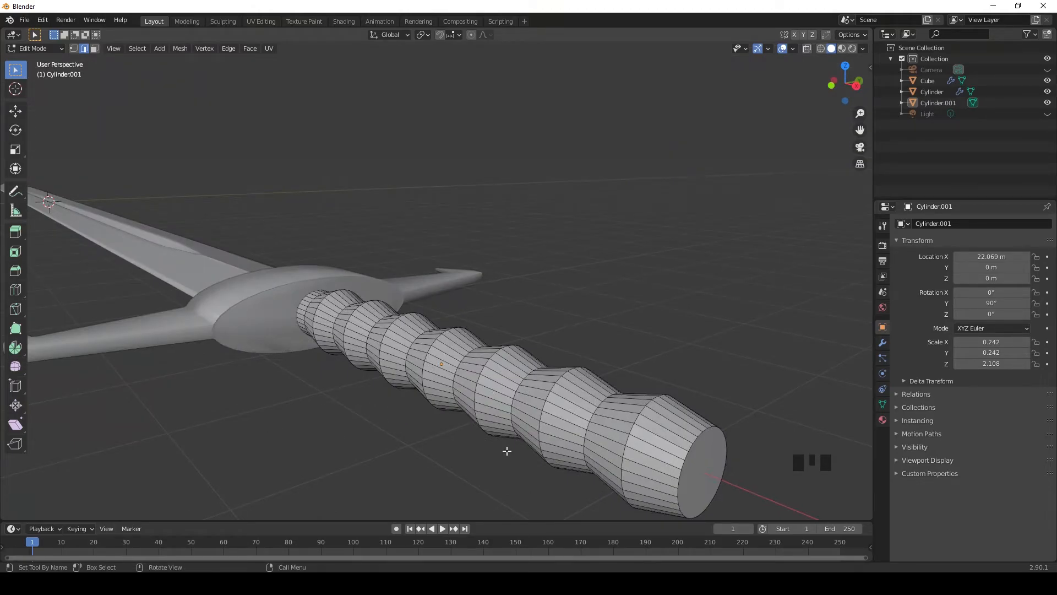
{"action": "middle_click_drag", "start_coordinate": [435, 267], "coordinate": [494, 279]}
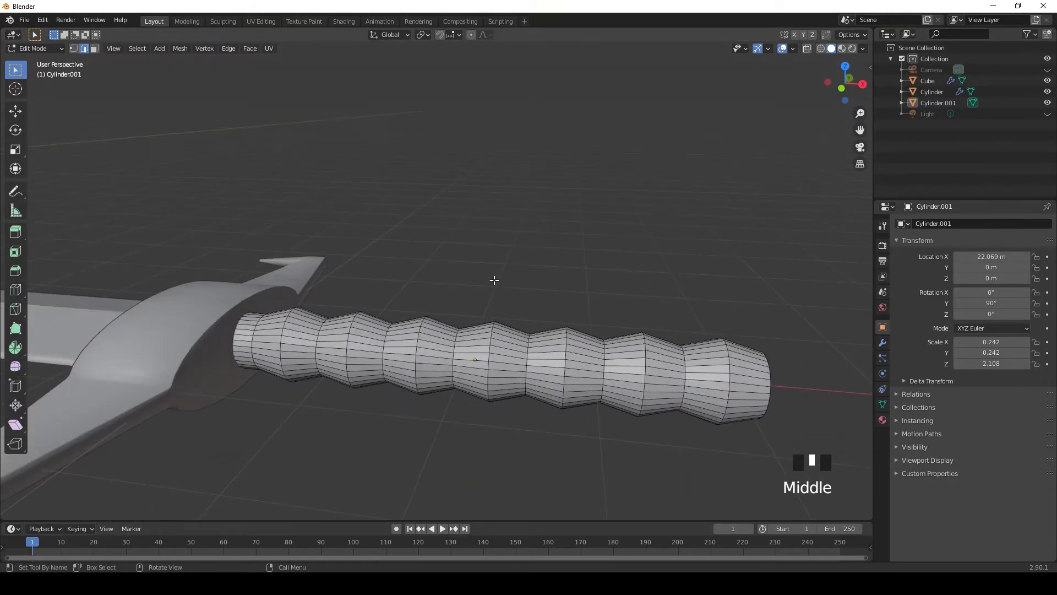
Step: Hide the guard and inspect the handle's mesh in wireframe shading
{"action": "left_click", "coordinate": [820, 48]}
{"action": "scroll", "coordinate": [435, 302], "scroll_direction": "up", "scroll_amount": 1}
{"action": "mouse_move", "coordinate": [434, 302]}
{"action": "middle_mouse_down"}
{"action": "mouse_move", "coordinate": [460, 316]}
{"action": "mouse_move", "coordinate": [342, 283]}
{"action": "mouse_move", "coordinate": [665, 293]}
{"action": "middle_mouse_up"}
{"action": "left_click", "coordinate": [1048, 103]}
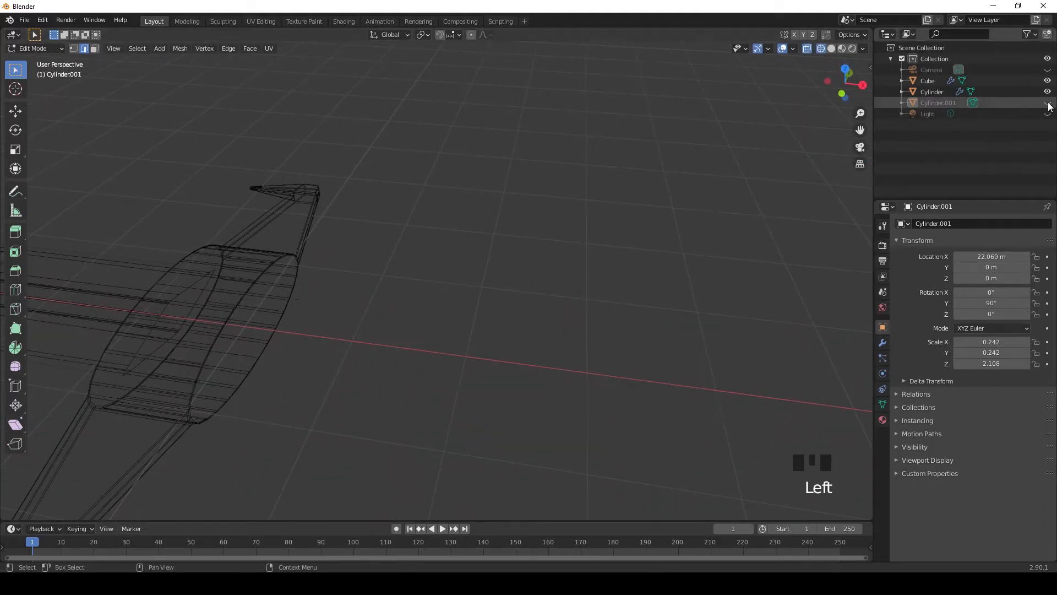
{"action": "left_click", "coordinate": [1047, 103]}
{"action": "left_click", "coordinate": [1048, 92]}
{"action": "scroll", "coordinate": [354, 354], "scroll_direction": "down", "scroll_amount": 2}
{"action": "middle_click_drag", "start_coordinate": [354, 354], "coordinate": [431, 330]}
{"action": "scroll", "coordinate": [543, 260], "scroll_direction": "down", "scroll_amount": 1}
{"action": "mouse_move", "coordinate": [543, 259]}
{"action": "middle_mouse_down"}
{"action": "mouse_move", "coordinate": [502, 296]}
{"action": "mouse_move", "coordinate": [564, 238]}
{"action": "middle_mouse_up"}
Step: Return to Object Mode with solid shading and add a Subdivision Surface modifier to the handle
{"action": "key", "text": "Tab"}
{"action": "left_click", "coordinate": [831, 48]}
{"action": "double_click", "coordinate": [566, 195]}
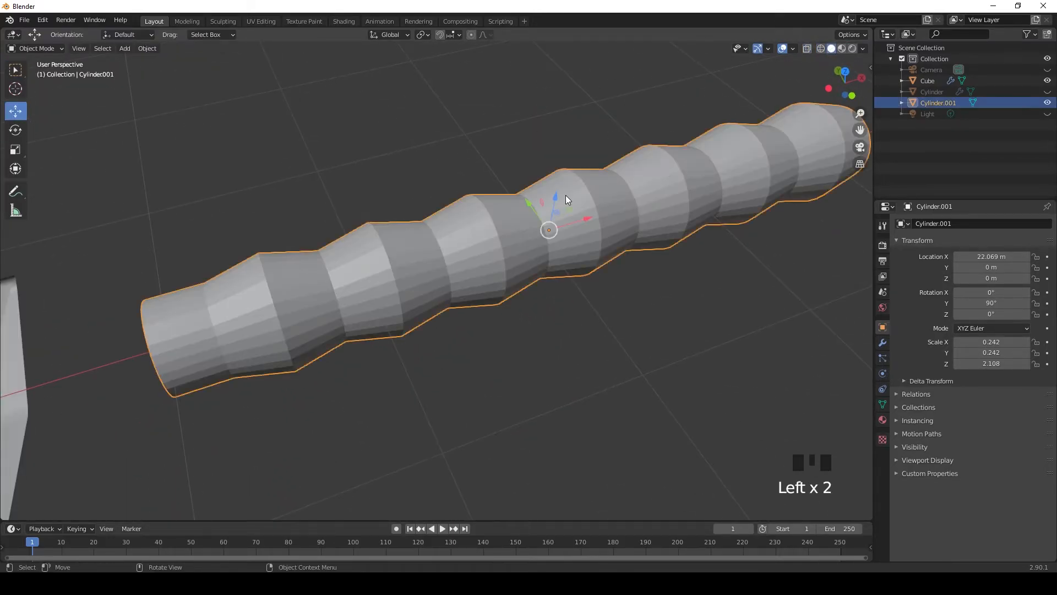
{"action": "left_click", "coordinate": [882, 342]}
{"action": "left_click", "coordinate": [946, 223]}
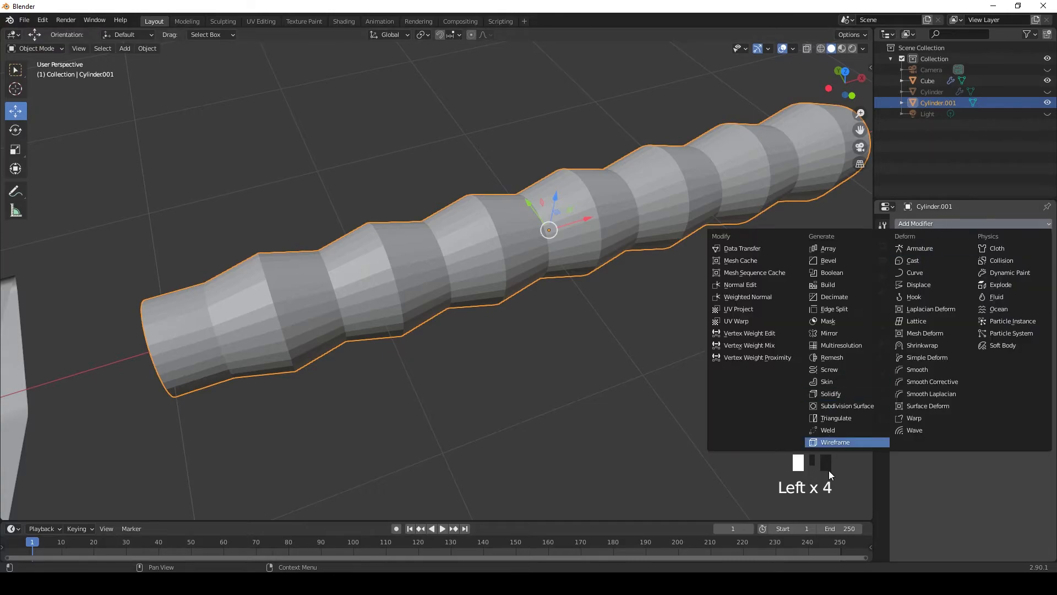
{"action": "left_click", "coordinate": [837, 403]}
Step: Delete the cap face at the handle's free end
{"action": "middle_click_drag", "start_coordinate": [627, 300], "coordinate": [569, 326]}
{"action": "scroll", "coordinate": [522, 267], "scroll_direction": "down", "scroll_amount": 2}
{"action": "key", "text": "Tab"}
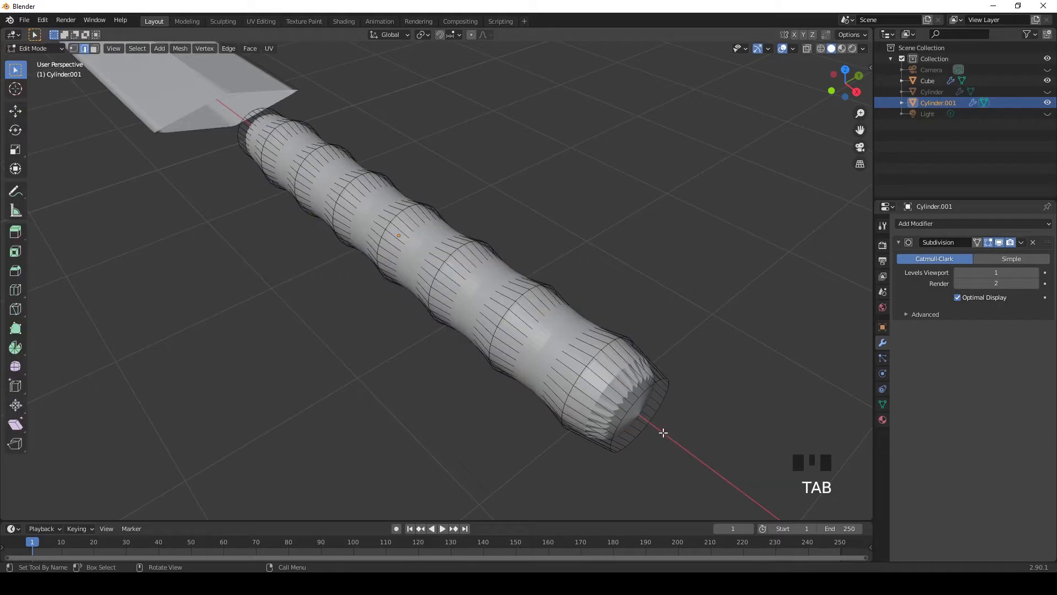
{"action": "middle_click_drag", "start_coordinate": [652, 424], "coordinate": [647, 410]}
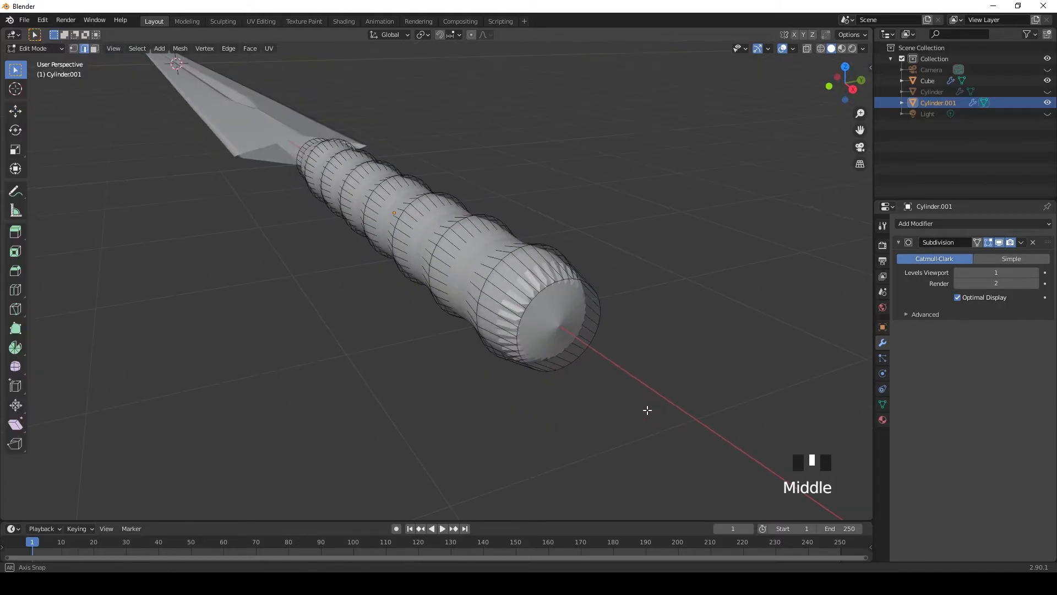
{"action": "left_click", "coordinate": [560, 316]}
{"action": "key", "text": "Delete"}
{"action": "left_click", "coordinate": [650, 269]}
Step: Delete the cap face at the handle's guard end
{"action": "middle_click_drag", "start_coordinate": [622, 305], "coordinate": [424, 292]}
{"action": "left_click", "coordinate": [423, 292]}
{"action": "key", "text": "Delete"}
{"action": "left_click", "coordinate": [579, 196]}
{"action": "middle_click_drag", "start_coordinate": [579, 196], "coordinate": [580, 226]}
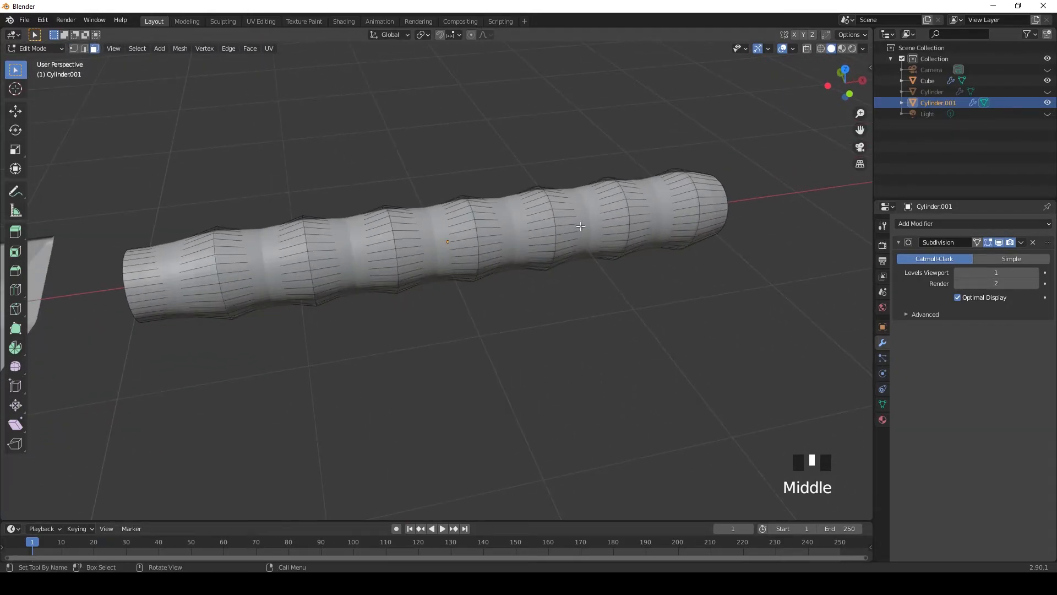
Step: Inspect the open-ended, subdivided handle in wireframe and solid shading, and collapse the Subdivision modifier's settings
{"action": "left_click", "coordinate": [821, 49]}
{"action": "mouse_move", "coordinate": [394, 238]}
{"action": "middle_mouse_down"}
{"action": "mouse_move", "coordinate": [406, 333]}
{"action": "mouse_move", "coordinate": [375, 364]}
{"action": "mouse_move", "coordinate": [392, 362]}
{"action": "mouse_move", "coordinate": [328, 384]}
{"action": "mouse_move", "coordinate": [340, 297]}
{"action": "mouse_move", "coordinate": [289, 323]}
{"action": "middle_mouse_up"}
{"action": "key", "text": "Tab"}
{"action": "left_click", "coordinate": [175, 252]}
{"action": "middle_click_drag", "start_coordinate": [175, 252], "coordinate": [195, 272]}
{"action": "scroll", "coordinate": [218, 298], "scroll_direction": "up", "scroll_amount": 2}
{"action": "middle_click_drag", "start_coordinate": [215, 207], "coordinate": [224, 222]}
{"action": "scroll", "coordinate": [286, 295], "scroll_direction": "down", "scroll_amount": 3}
{"action": "key", "text": "Tab"}
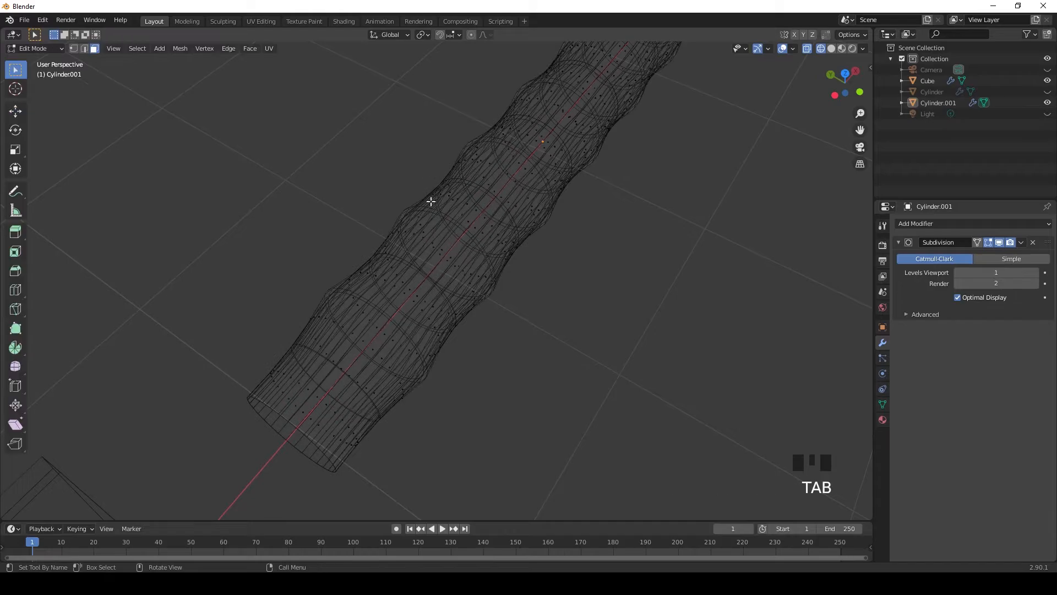
{"action": "left_click", "coordinate": [832, 49]}
{"action": "scroll", "coordinate": [537, 326], "scroll_direction": "down", "scroll_amount": 1}
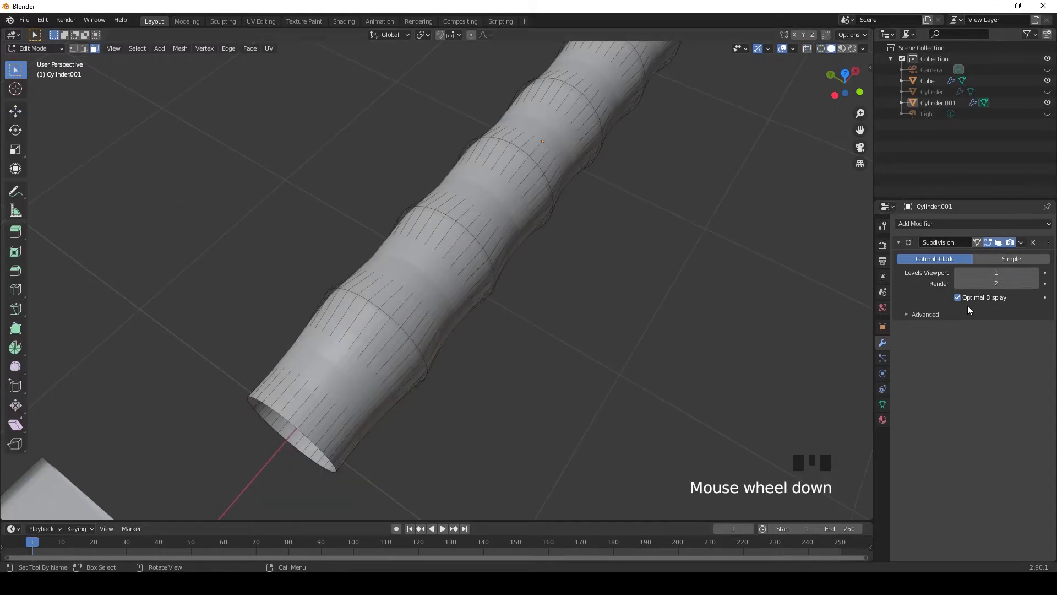
{"action": "left_click", "coordinate": [898, 242]}
{"action": "mouse_move", "coordinate": [540, 272]}
{"action": "middle_mouse_down"}
{"action": "mouse_move", "coordinate": [554, 279]}
{"action": "mouse_move", "coordinate": [594, 246]}
{"action": "mouse_move", "coordinate": [625, 257]}
{"action": "mouse_move", "coordinate": [608, 267]}
{"action": "mouse_move", "coordinate": [688, 182]}
{"action": "middle_mouse_up"}
{"action": "left_click", "coordinate": [819, 48]}
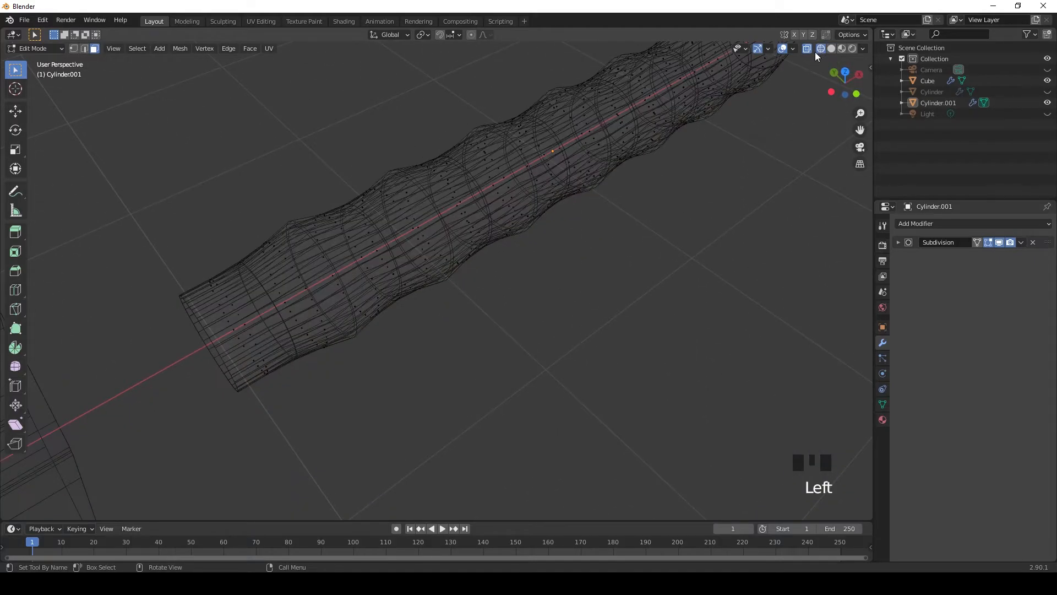
Step: Examine the open-ended handle's subdivided mesh in wireframe, close up and in Object Mode
{"action": "scroll", "coordinate": [260, 342], "scroll_direction": "up", "scroll_amount": 3}
{"action": "scroll", "coordinate": [329, 281], "scroll_direction": "up", "scroll_amount": 1}
{"action": "middle_click_drag", "start_coordinate": [366, 259], "coordinate": [391, 278]}
{"action": "scroll", "coordinate": [392, 278], "scroll_direction": "down", "scroll_amount": 3}
{"action": "scroll", "coordinate": [552, 272], "scroll_direction": "down", "scroll_amount": 6}
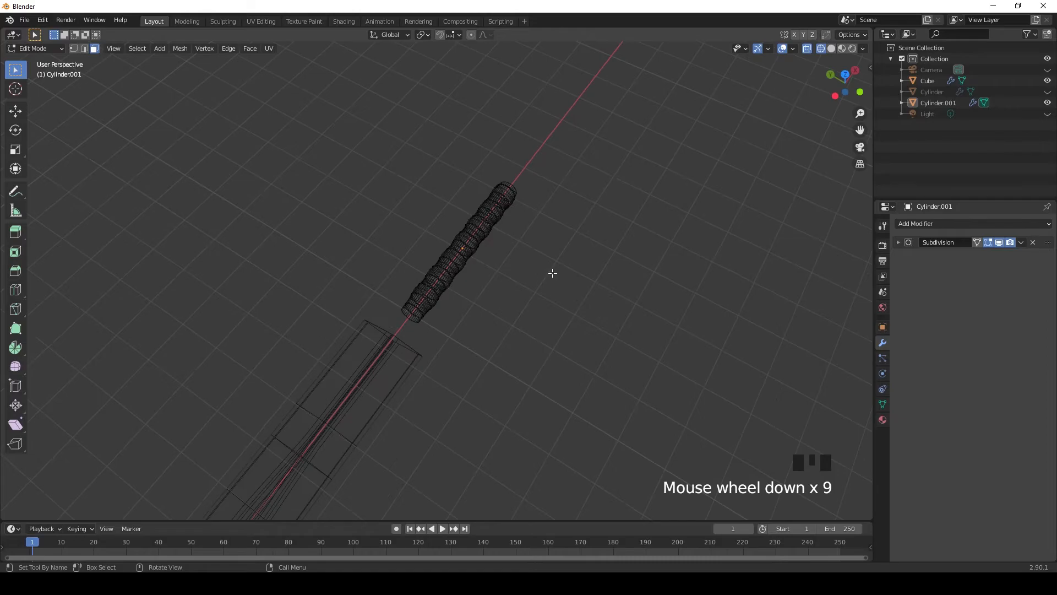
{"action": "scroll", "coordinate": [552, 275], "scroll_direction": "up", "scroll_amount": 2}
{"action": "key", "text": "Tab"}
{"action": "middle_click_drag", "start_coordinate": [552, 275], "coordinate": [489, 271]}
{"action": "scroll", "coordinate": [403, 279], "scroll_direction": "up", "scroll_amount": 7}
{"action": "middle_click_drag", "start_coordinate": [404, 279], "coordinate": [259, 394]}
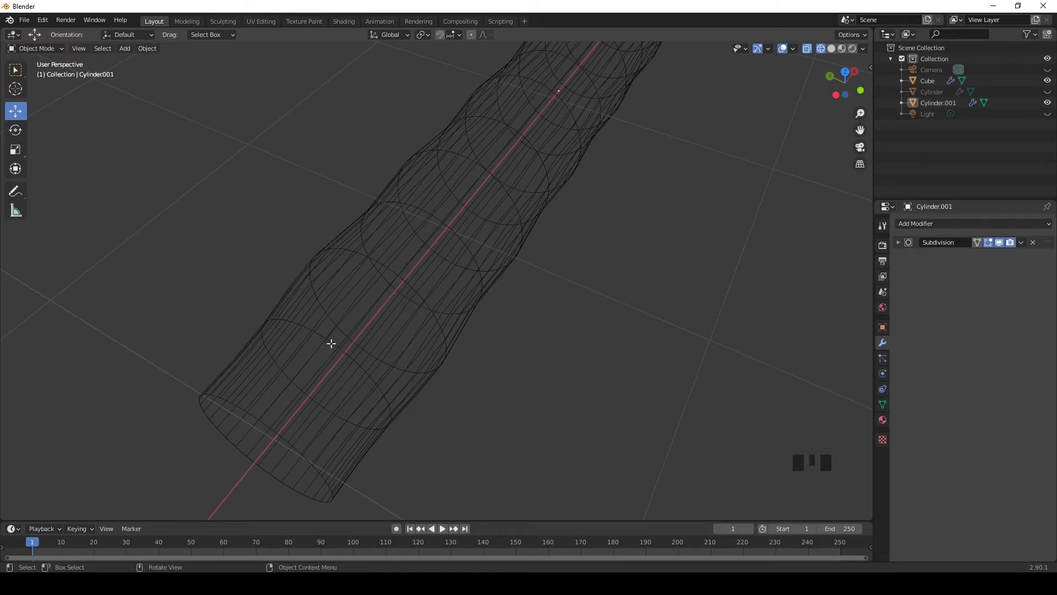
Step: Try to select the edge loops between the handle's ribs in wireframe Edit Mode
{"action": "key", "text": "Tab"}
{"action": "scroll", "coordinate": [369, 371], "scroll_direction": "up", "scroll_amount": 1}
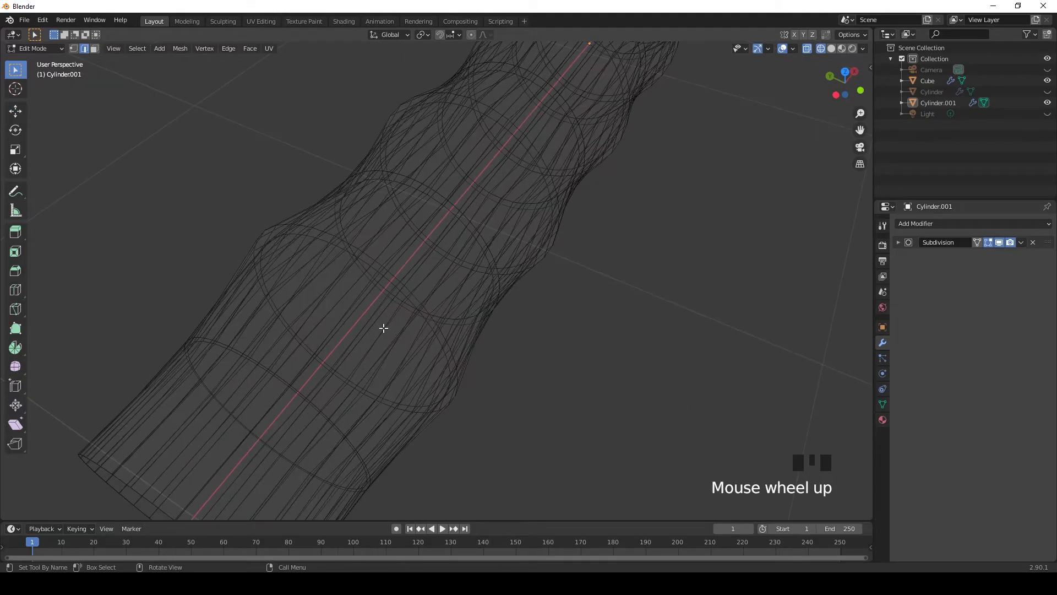
{"action": "middle_click_drag", "start_coordinate": [333, 320], "coordinate": [325, 324]}
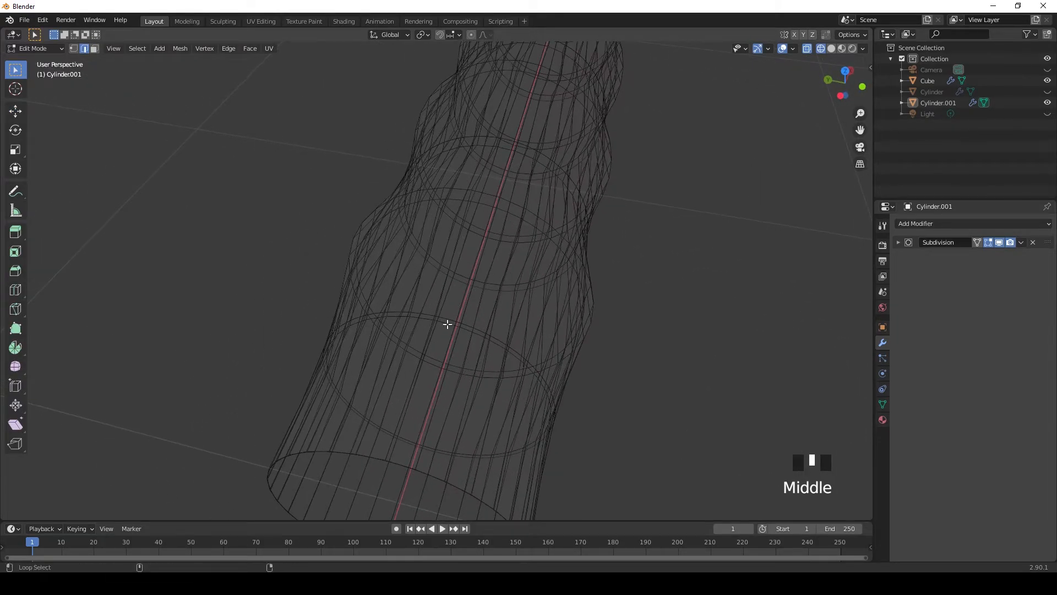
{"action": "left_click", "coordinate": [446, 342], "text": "alt+shift"}
{"action": "middle_click_drag", "start_coordinate": [675, 317], "coordinate": [649, 308]}
{"action": "double_click", "coordinate": [907, 243]}
{"action": "scroll", "coordinate": [331, 341], "scroll_direction": "down", "scroll_amount": 3}
{"action": "middle_click_drag", "start_coordinate": [331, 342], "coordinate": [282, 323]}
{"action": "scroll", "coordinate": [194, 266], "scroll_direction": "up", "scroll_amount": 2}
{"action": "left_click", "coordinate": [178, 237], "text": "alt+shift"}
{"action": "double_click", "coordinate": [241, 130]}
{"action": "scroll", "coordinate": [237, 223], "scroll_direction": "down", "scroll_amount": 2}
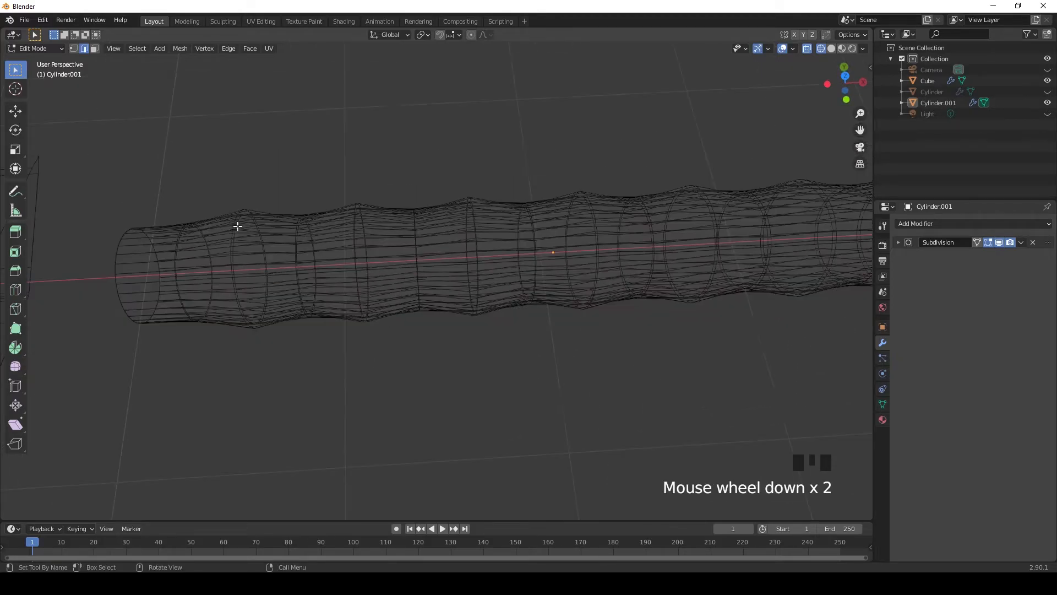
{"action": "middle_click_drag", "start_coordinate": [236, 227], "coordinate": [236, 231]}
{"action": "key", "text": "Tab"}
{"action": "scroll", "coordinate": [216, 354], "scroll_direction": "up", "scroll_amount": 1}
{"action": "middle_click_drag", "start_coordinate": [210, 351], "coordinate": [318, 323], "text": "shift"}
{"action": "scroll", "coordinate": [181, 299], "scroll_direction": "up", "scroll_amount": 2}
{"action": "left_click", "coordinate": [166, 302], "text": "alt+shift"}
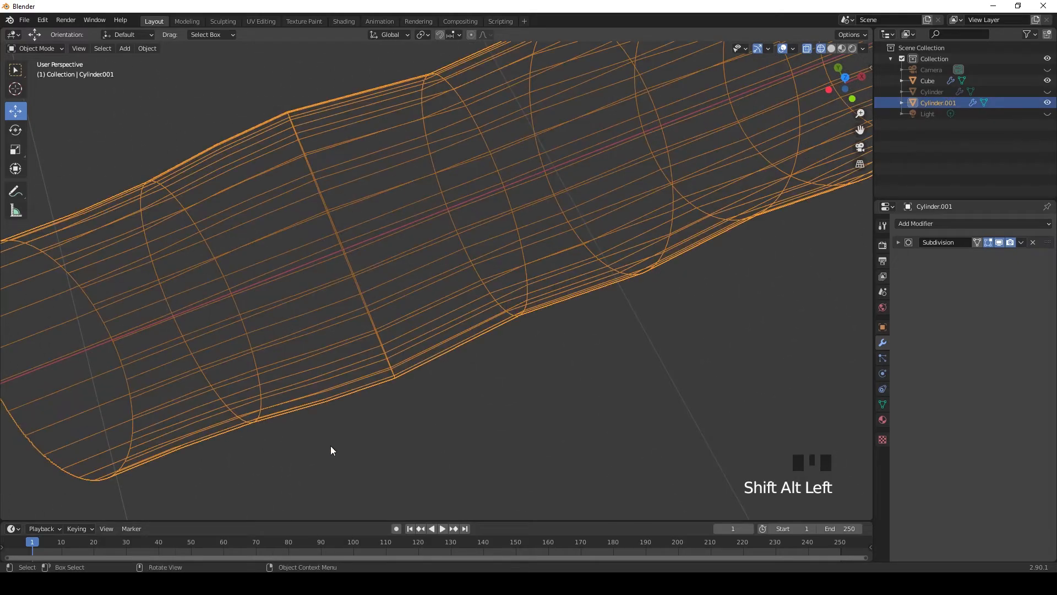
{"action": "left_click", "coordinate": [181, 328]}
{"action": "left_click", "coordinate": [176, 326], "text": "alt+shift"}
{"action": "middle_click_drag", "start_coordinate": [176, 326], "coordinate": [242, 320]}
{"action": "scroll", "coordinate": [516, 331], "scroll_direction": "down", "scroll_amount": 2}
{"action": "middle_click_drag", "start_coordinate": [516, 332], "coordinate": [474, 304]}
{"action": "left_click", "coordinate": [479, 306]}
{"action": "scroll", "coordinate": [490, 307], "scroll_direction": "down", "scroll_amount": 1}
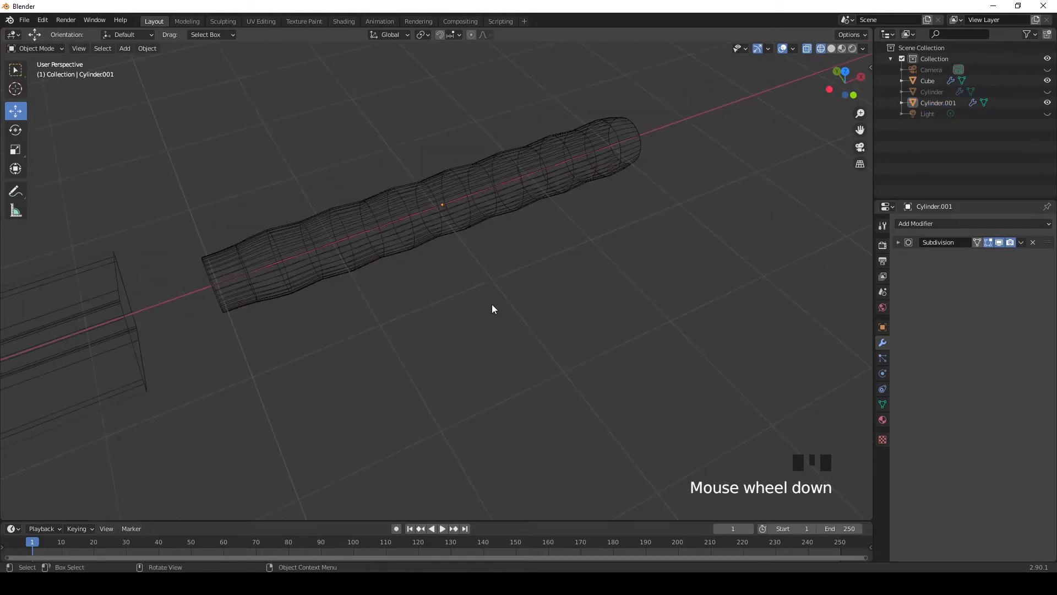
Step: Switch the viewport to solid shading and return the handle to Object Mode
{"action": "key", "text": "Tab"}
{"action": "left_click", "coordinate": [831, 48]}
{"action": "scroll", "coordinate": [677, 185], "scroll_direction": "down", "scroll_amount": 1}
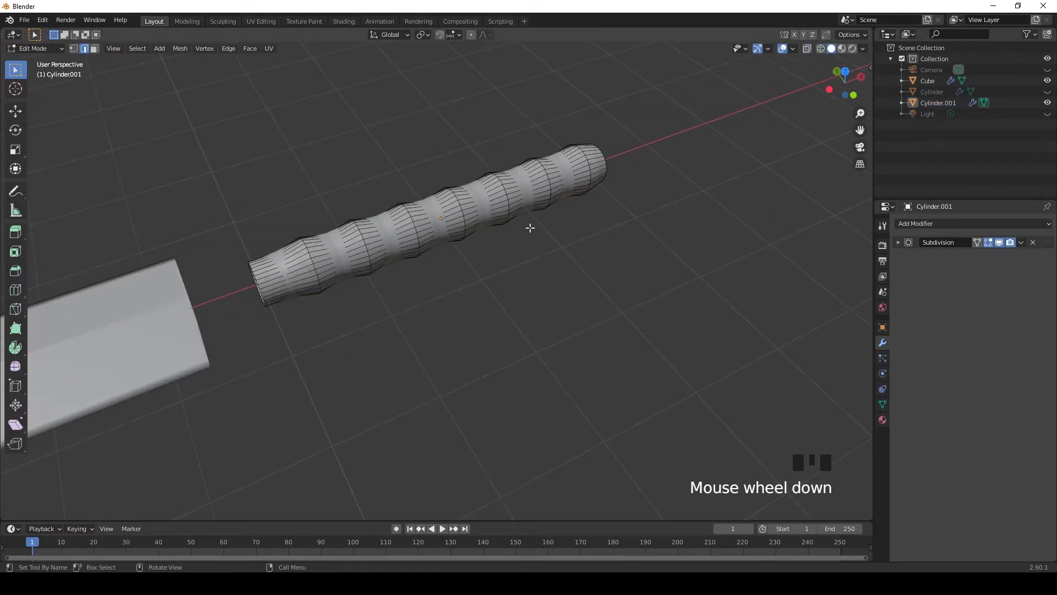
{"action": "key", "text": "Tab"}
{"action": "middle_click_drag", "start_coordinate": [530, 240], "coordinate": [318, 197]}
{"action": "scroll", "coordinate": [318, 198], "scroll_direction": "down", "scroll_amount": 2}
Step: Try a Bevel modifier on the handle after the subdivision and remove it
{"action": "left_click", "coordinate": [410, 243]}
{"action": "left_click", "coordinate": [914, 225]}
{"action": "left_click", "coordinate": [804, 308]}
{"action": "scroll", "coordinate": [605, 328], "scroll_direction": "up", "scroll_amount": 2}
{"action": "middle_click_drag", "start_coordinate": [604, 329], "coordinate": [699, 307]}
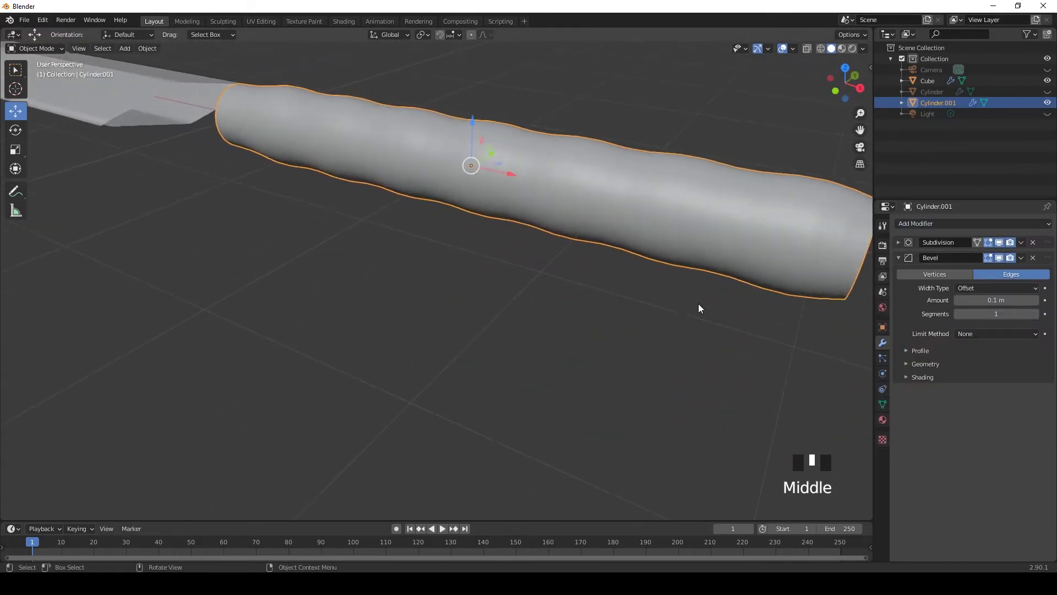
{"action": "scroll", "coordinate": [694, 287], "scroll_direction": "down", "scroll_amount": 1}
{"action": "left_click", "coordinate": [1033, 258]}
Step: In Edit Mode, select all the narrow edge loops between the handle's ribs from inside the open tube
{"action": "right_click", "coordinate": [712, 236]}
{"action": "scroll", "coordinate": [708, 236], "scroll_direction": "down", "scroll_amount": 1}
{"action": "middle_click_drag", "start_coordinate": [708, 236], "coordinate": [503, 232]}
{"action": "scroll", "coordinate": [488, 246], "scroll_direction": "down", "scroll_amount": 2}
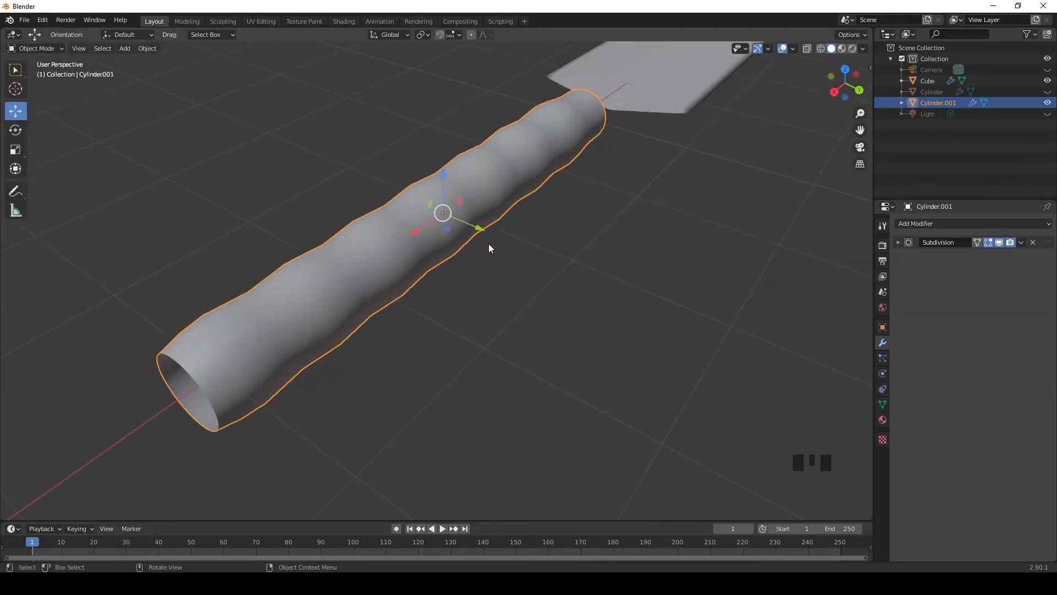
{"action": "key", "text": "Tab"}
{"action": "scroll", "coordinate": [474, 266], "scroll_direction": "up", "scroll_amount": 1}
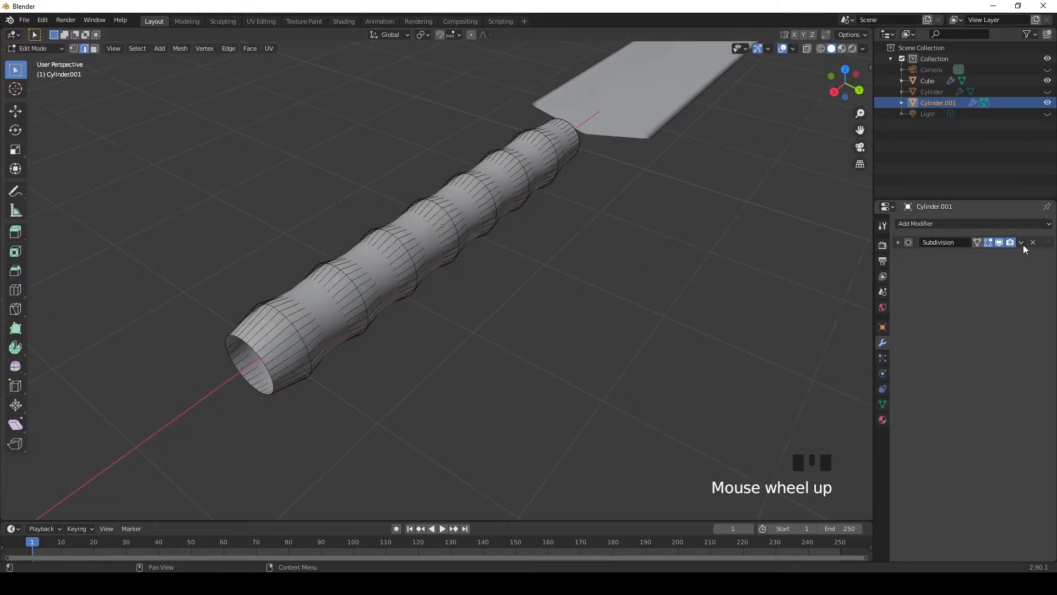
{"action": "scroll", "coordinate": [378, 329], "scroll_direction": "up", "scroll_amount": 1}
{"action": "middle_click_drag", "start_coordinate": [378, 328], "coordinate": [602, 267]}
{"action": "scroll", "coordinate": [601, 265], "scroll_direction": "up", "scroll_amount": 2}
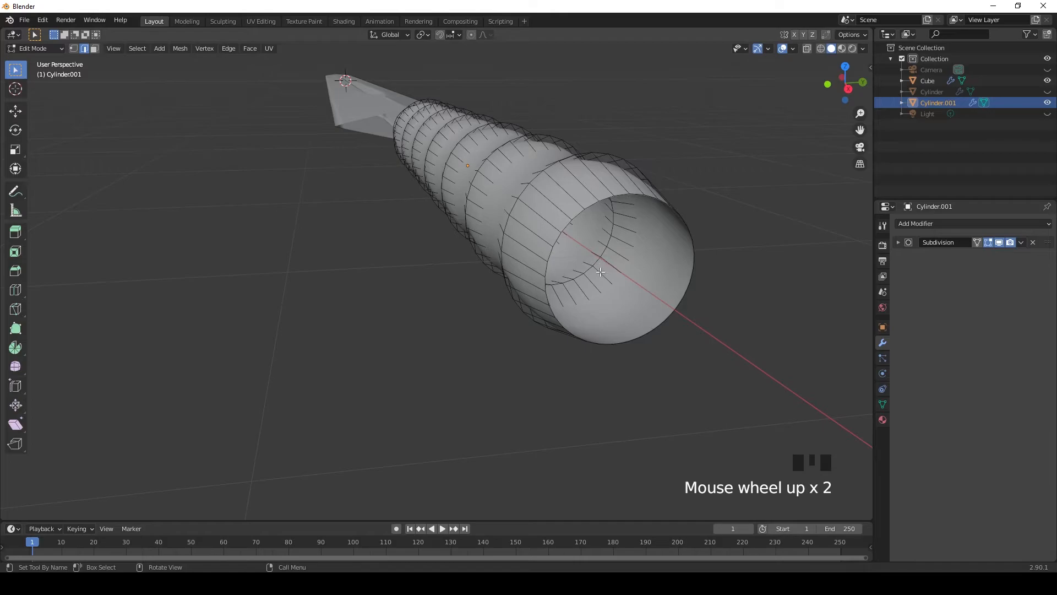
{"action": "middle_click_drag", "start_coordinate": [572, 254], "coordinate": [505, 204]}
{"action": "scroll", "coordinate": [506, 204], "scroll_direction": "up", "scroll_amount": 2}
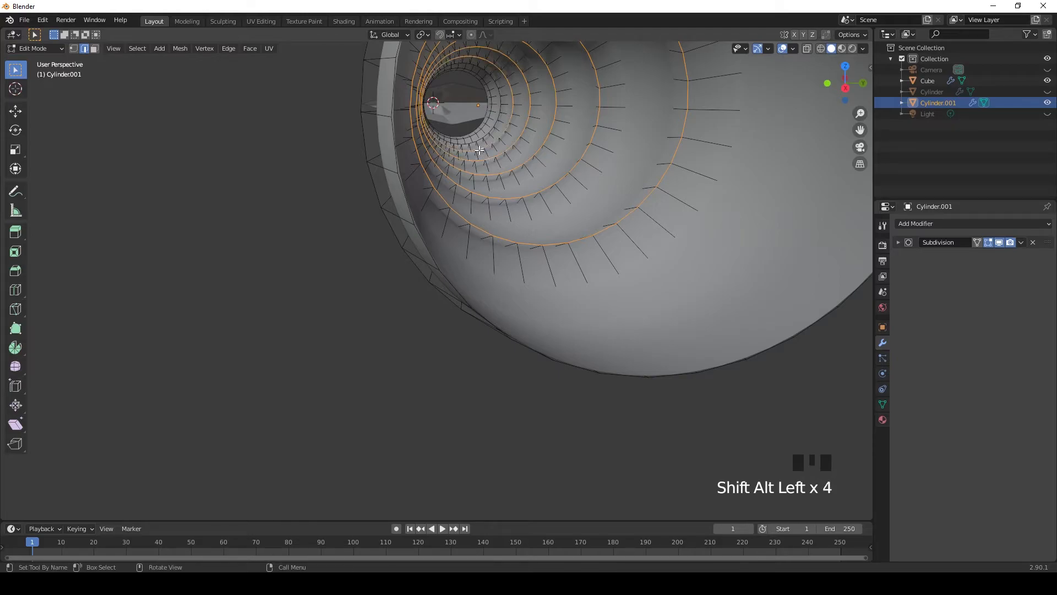
{"action": "scroll", "coordinate": [479, 150], "scroll_direction": "up", "scroll_amount": 2}
{"action": "middle_click_drag", "start_coordinate": [526, 134], "coordinate": [496, 130]}
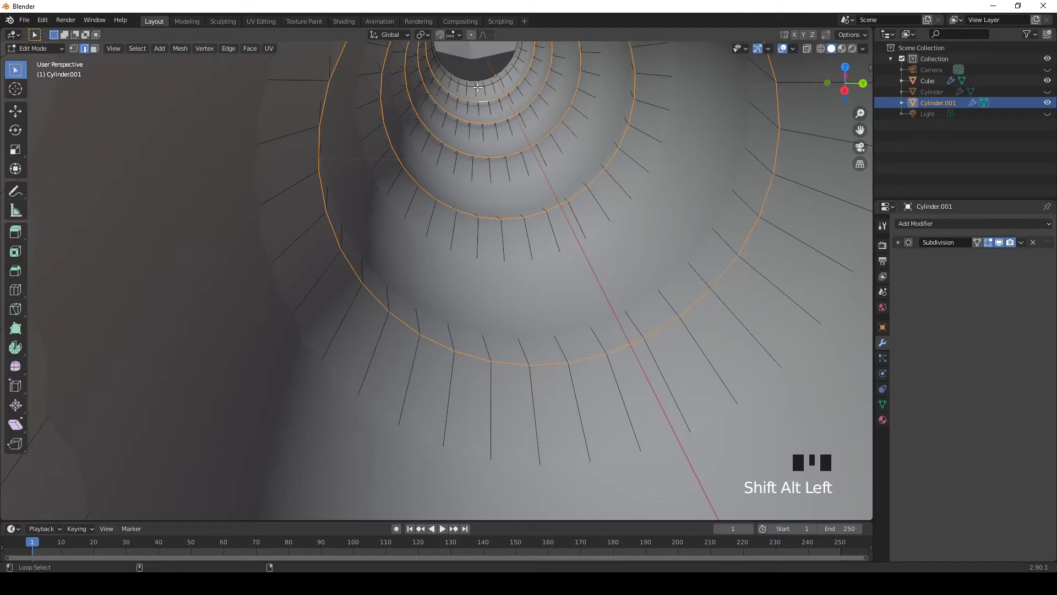
Step: Bevel the selected groove loops slightly into close double loops and return to solid shading
{"action": "scroll", "coordinate": [477, 95], "scroll_direction": "down", "scroll_amount": 4}
{"action": "middle_click_drag", "start_coordinate": [477, 94], "coordinate": [527, 197]}
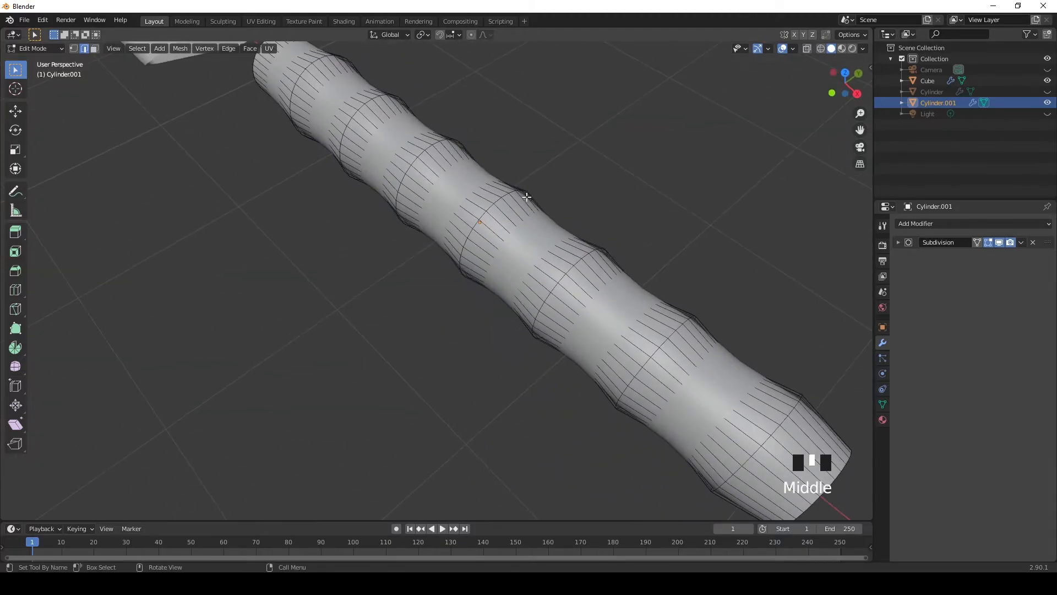
{"action": "left_click", "coordinate": [821, 49]}
{"action": "mouse_move", "coordinate": [609, 276]}
{"action": "middle_mouse_down"}
{"action": "mouse_move", "coordinate": [670, 288]}
{"action": "mouse_move", "coordinate": [330, 281]}
{"action": "middle_mouse_up"}
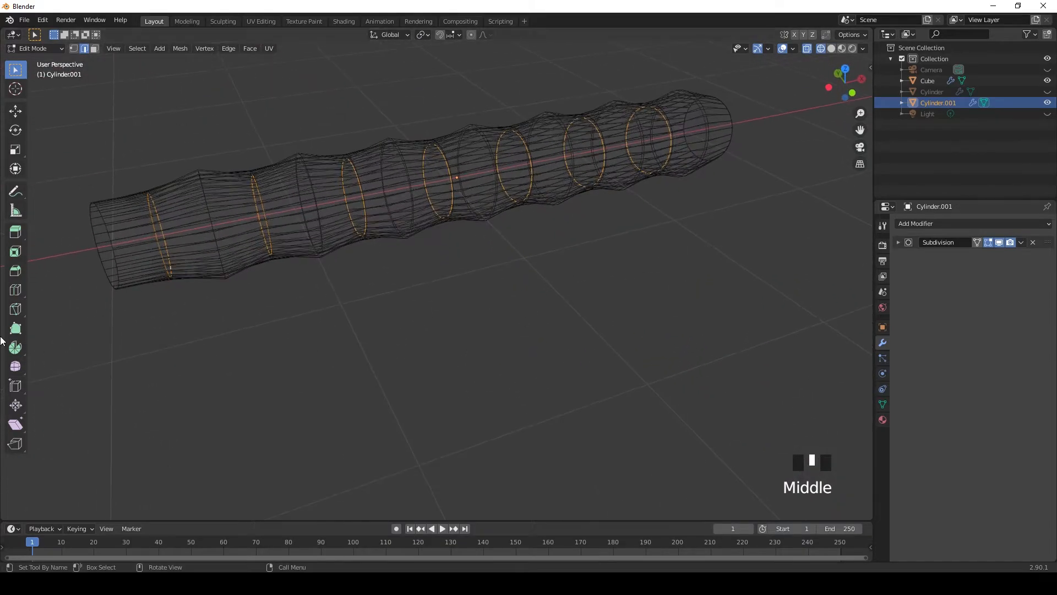
{"action": "left_click", "coordinate": [16, 270]}
{"action": "left_click_drag", "start_coordinate": [380, 191], "coordinate": [376, 197]}
{"action": "key", "text": "w"}
{"action": "left_click_drag", "start_coordinate": [400, 359], "coordinate": [418, 367]}
{"action": "scroll", "coordinate": [465, 352], "scroll_direction": "down", "scroll_amount": 1}
{"action": "left_click", "coordinate": [832, 49]}
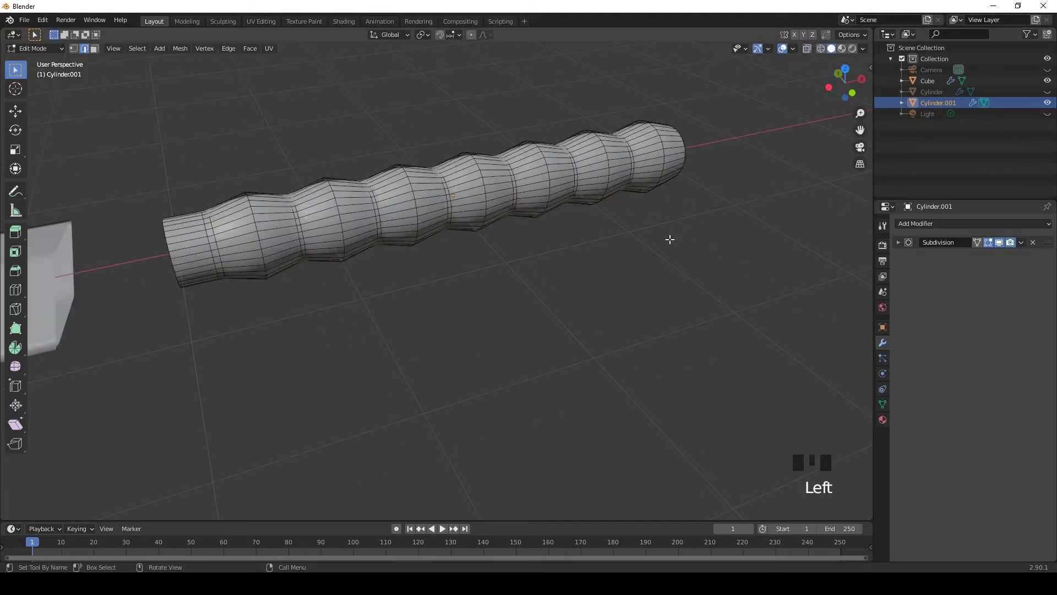
Step: Return to Object Mode and unhide the crossguard beside the finished handle
{"action": "scroll", "coordinate": [672, 236], "scroll_direction": "down", "scroll_amount": 2}
{"action": "key", "text": "Tab"}
{"action": "middle_click_drag", "start_coordinate": [670, 252], "coordinate": [1053, 133]}
{"action": "scroll", "coordinate": [567, 253], "scroll_direction": "down", "scroll_amount": 2}
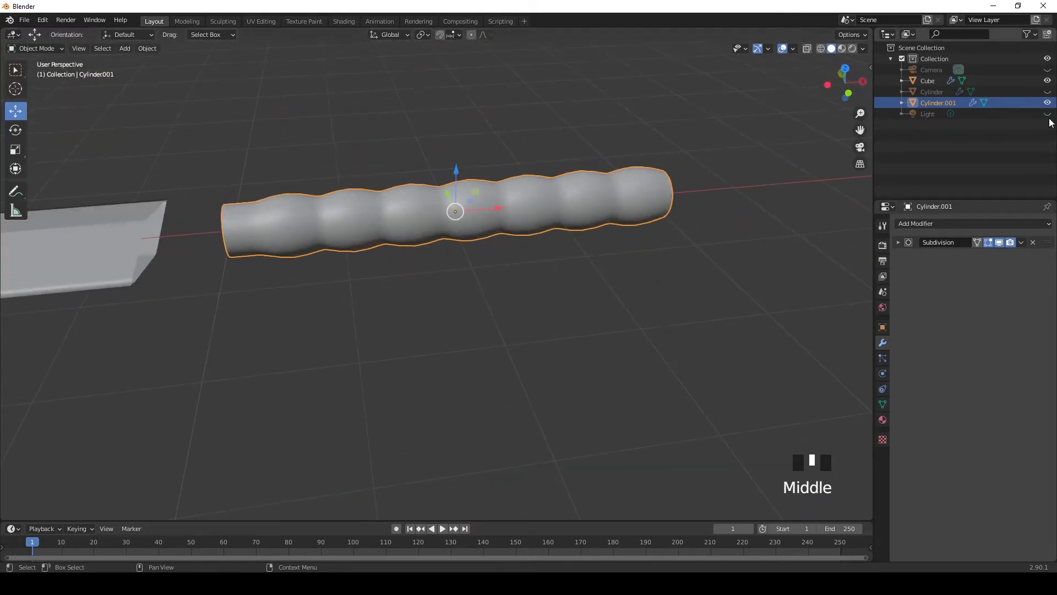
{"action": "left_click", "coordinate": [1048, 91]}
{"action": "left_click", "coordinate": [683, 250]}
{"action": "middle_click_drag", "start_coordinate": [679, 257], "coordinate": [487, 243]}
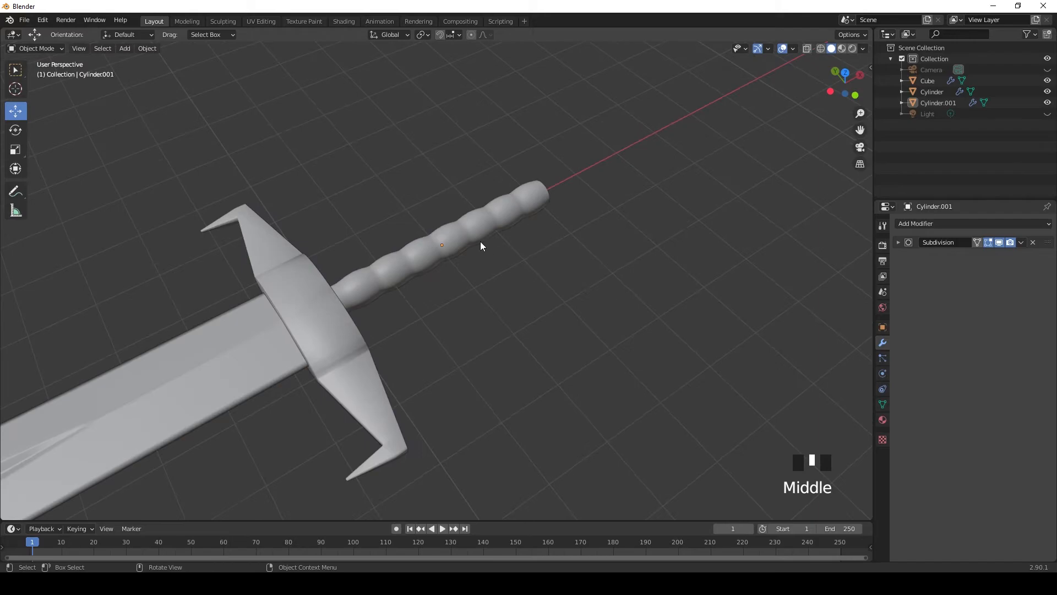
Step: In front view, slide the handle along X further into the crossguard
{"action": "left_click", "coordinate": [467, 238]}
{"action": "key", "text": "KP_1"}
{"action": "scroll", "coordinate": [464, 256], "scroll_direction": "up", "scroll_amount": 2}
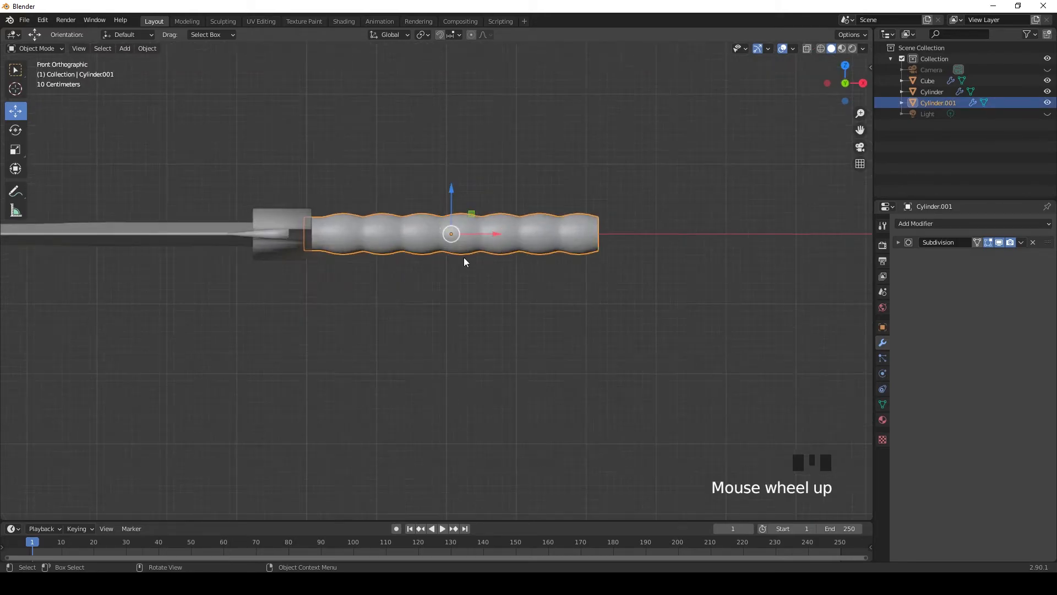
{"action": "mouse_move", "coordinate": [498, 235]}
{"action": "left_mouse_down"}
{"action": "mouse_move", "coordinate": [480, 204]}
{"action": "mouse_move", "coordinate": [483, 235]}
{"action": "left_mouse_up"}
{"action": "left_click", "coordinate": [15, 150]}
{"action": "left_click", "coordinate": [16, 112]}
{"action": "left_click", "coordinate": [472, 347]}
{"action": "scroll", "coordinate": [539, 297], "scroll_direction": "down", "scroll_amount": 1}
{"action": "scroll", "coordinate": [540, 297], "scroll_direction": "up", "scroll_amount": 1}
{"action": "middle_click_drag", "start_coordinate": [541, 296], "coordinate": [518, 298]}
{"action": "scroll", "coordinate": [413, 332], "scroll_direction": "down", "scroll_amount": 3}
Step: Scale the handle up uniformly by 1.208
{"action": "key", "text": "KP_7"}
{"action": "scroll", "coordinate": [642, 302], "scroll_direction": "up", "scroll_amount": 1}
{"action": "middle_click_drag", "start_coordinate": [642, 302], "coordinate": [461, 242], "text": "shift"}
{"action": "scroll", "coordinate": [524, 296], "scroll_direction": "up", "scroll_amount": 1}
{"action": "scroll", "coordinate": [496, 296], "scroll_direction": "down", "scroll_amount": 4}
{"action": "scroll", "coordinate": [677, 316], "scroll_direction": "up", "scroll_amount": 4}
{"action": "scroll", "coordinate": [578, 300], "scroll_direction": "up", "scroll_amount": 4}
{"action": "left_click", "coordinate": [460, 237]}
{"action": "left_click_drag", "start_coordinate": [432, 279], "coordinate": [437, 292]}
Step: In right side view, enlarge the handle uniformly by a further 1.164 to approach the crossguard's thickness
{"action": "key", "text": "KP_3"}
{"action": "scroll", "coordinate": [511, 296], "scroll_direction": "up", "scroll_amount": 6}
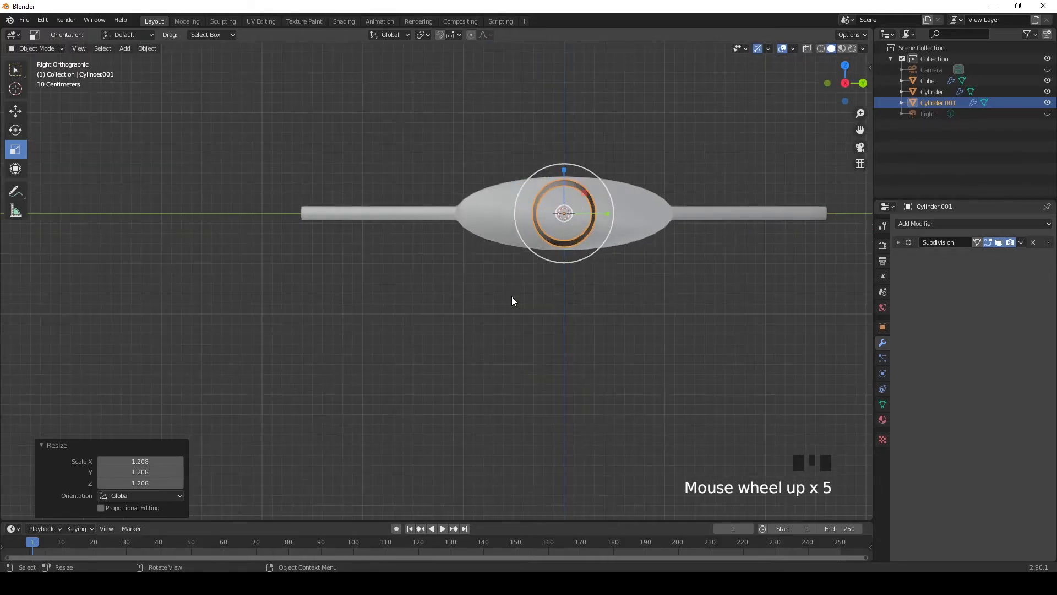
{"action": "left_click_drag", "start_coordinate": [590, 255], "coordinate": [596, 259]}
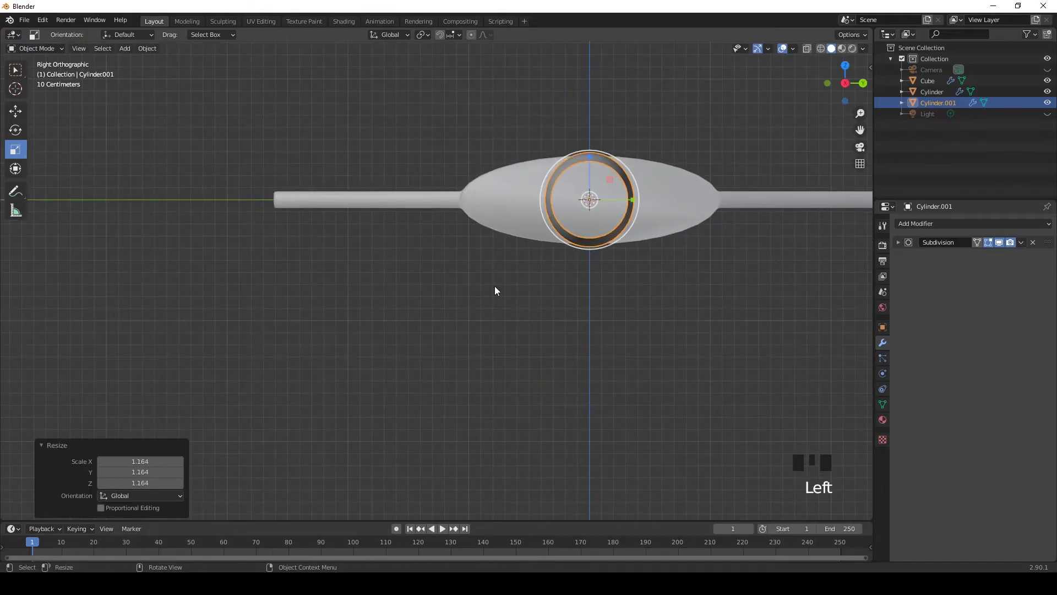
Step: In front view, move the enlarged handle 1.8814 m along X away from the blade
{"action": "key", "text": "KP_3"}
{"action": "key", "text": "KP_1"}
{"action": "scroll", "coordinate": [469, 286], "scroll_direction": "down", "scroll_amount": 1}
{"action": "middle_click_drag", "start_coordinate": [470, 287], "coordinate": [461, 314], "text": "shift"}
{"action": "left_click_drag", "start_coordinate": [435, 241], "coordinate": [599, 318]}
{"action": "left_click", "coordinate": [14, 112]}
{"action": "scroll", "coordinate": [603, 333], "scroll_direction": "down", "scroll_amount": 7}
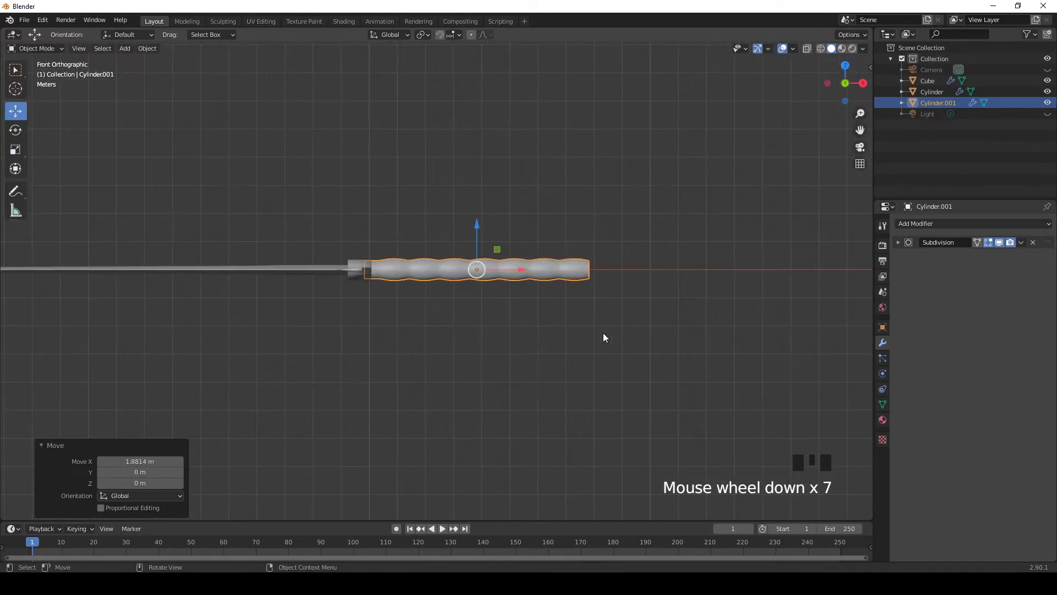
Step: In top view, adjust the handle's overall scale and move it -0.85336 m along X into the crossguard
{"action": "key", "text": "KP_7"}
{"action": "left_click", "coordinate": [573, 340]}
{"action": "scroll", "coordinate": [438, 342], "scroll_direction": "down", "scroll_amount": 2}
{"action": "middle_click_drag", "start_coordinate": [439, 341], "coordinate": [596, 284], "text": "shift"}
{"action": "scroll", "coordinate": [632, 345], "scroll_direction": "up", "scroll_amount": 1}
{"action": "left_click", "coordinate": [596, 285]}
{"action": "left_click", "coordinate": [15, 149]}
{"action": "left_click_drag", "start_coordinate": [610, 273], "coordinate": [599, 274]}
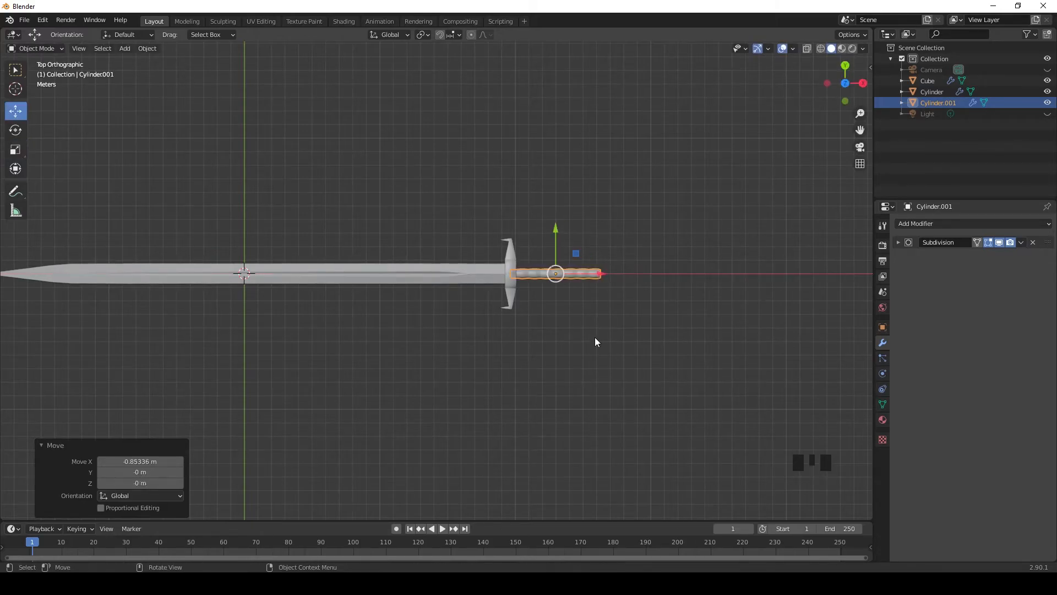
Step: Deselect the handle and examine the assembled sword's proportions from several angles
{"action": "left_click", "coordinate": [595, 337]}
{"action": "scroll", "coordinate": [595, 337], "scroll_direction": "up", "scroll_amount": 1}
{"action": "scroll", "coordinate": [595, 337], "scroll_direction": "down", "scroll_amount": 2}
{"action": "middle_click_drag", "start_coordinate": [576, 341], "coordinate": [480, 219]}
{"action": "scroll", "coordinate": [502, 309], "scroll_direction": "up", "scroll_amount": 6}
{"action": "middle_click_drag", "start_coordinate": [502, 309], "coordinate": [406, 327]}
{"action": "scroll", "coordinate": [499, 323], "scroll_direction": "down", "scroll_amount": 2}
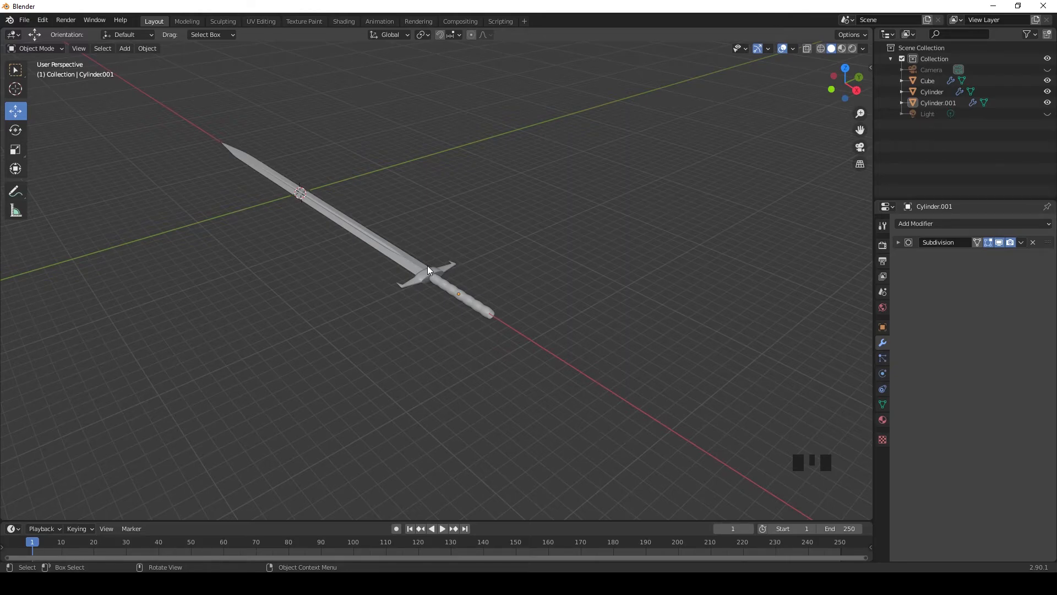
Step: Add a UV sphere and move it along X beyond the handle's free end
{"action": "key", "text": "shift+a"}
{"action": "mouse_move", "coordinate": [349, 171]}
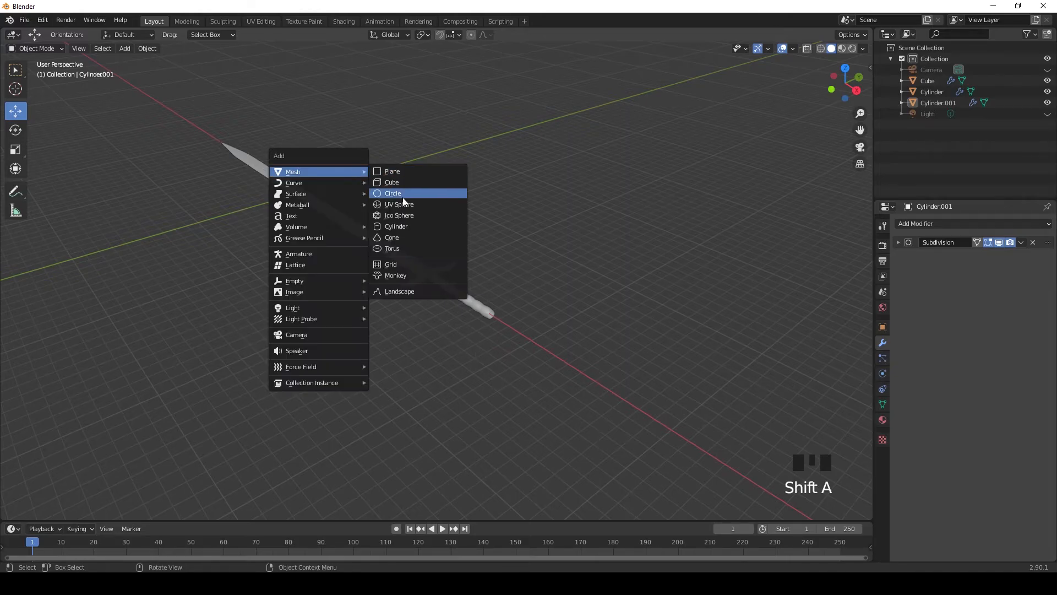
{"action": "left_click", "coordinate": [402, 205]}
{"action": "middle_click_drag", "start_coordinate": [338, 247], "coordinate": [232, 309]}
{"action": "left_click_drag", "start_coordinate": [232, 308], "coordinate": [647, 297]}
{"action": "key", "text": "KP_3"}
{"action": "key", "text": "KP_1"}
Step: Shade the new sphere smooth
{"action": "scroll", "coordinate": [593, 284], "scroll_direction": "up", "scroll_amount": 3}
{"action": "middle_click_drag", "start_coordinate": [592, 284], "coordinate": [515, 334], "text": "shift"}
{"action": "right_click", "coordinate": [642, 309]}
{"action": "left_click", "coordinate": [642, 308]}
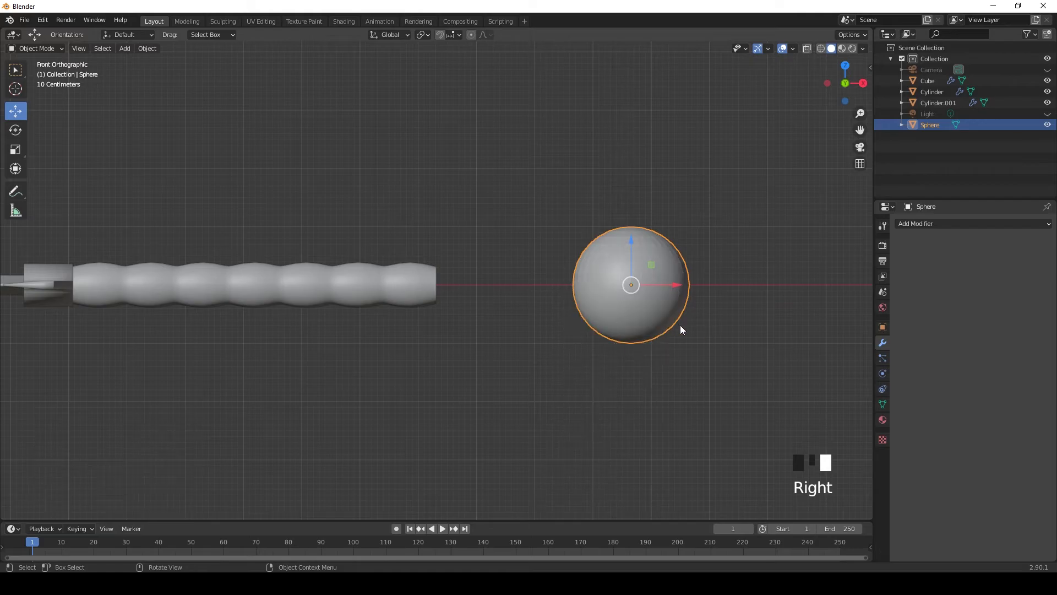
Step: Scale the sphere down and move it along X onto the handle's free end as a pommel
{"action": "left_click", "coordinate": [16, 149]}
{"action": "left_click_drag", "start_coordinate": [643, 237], "coordinate": [639, 257]}
{"action": "left_click", "coordinate": [15, 111]}
{"action": "left_click_drag", "start_coordinate": [678, 293], "coordinate": [503, 296]}
{"action": "scroll", "coordinate": [480, 358], "scroll_direction": "down", "scroll_amount": 2}
{"action": "middle_click_drag", "start_coordinate": [480, 358], "coordinate": [415, 334]}
{"action": "scroll", "coordinate": [544, 397], "scroll_direction": "down", "scroll_amount": 2}
{"action": "scroll", "coordinate": [415, 334], "scroll_direction": "up", "scroll_amount": 4}
Step: Resize the pommel sphere to a uniform scale of about 0.526 and position it at about X 26.665 m on the handle's end
{"action": "left_click", "coordinate": [460, 306]}
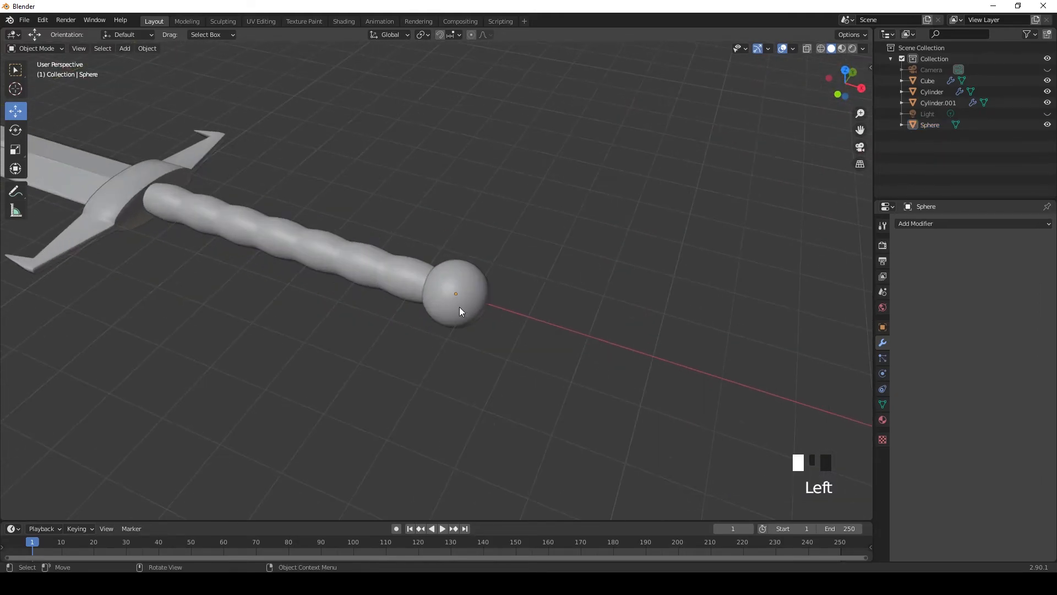
{"action": "left_click", "coordinate": [15, 149]}
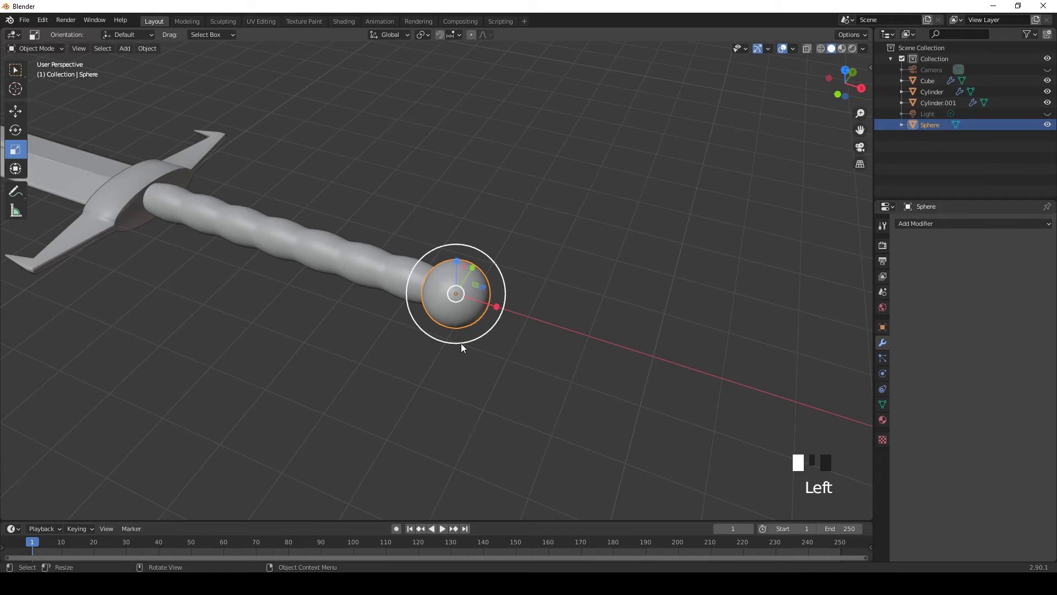
{"action": "key", "text": "KP_1"}
{"action": "scroll", "coordinate": [521, 299], "scroll_direction": "up", "scroll_amount": 5}
{"action": "left_click_drag", "start_coordinate": [534, 263], "coordinate": [543, 299]}
{"action": "left_click", "coordinate": [543, 368]}
{"action": "left_click", "coordinate": [551, 298]}
{"action": "left_click", "coordinate": [487, 400]}
Step: Examine the whole sword's shape and proportions from several angles in solid and material preview shading
{"action": "scroll", "coordinate": [440, 428], "scroll_direction": "down", "scroll_amount": 9}
{"action": "middle_click_drag", "start_coordinate": [439, 427], "coordinate": [525, 356]}
{"action": "scroll", "coordinate": [348, 393], "scroll_direction": "up", "scroll_amount": 1}
{"action": "scroll", "coordinate": [348, 396], "scroll_direction": "up", "scroll_amount": 3}
{"action": "key", "text": "KP_7"}
{"action": "key", "text": "a"}
{"action": "scroll", "coordinate": [575, 371], "scroll_direction": "down", "scroll_amount": 1}
{"action": "scroll", "coordinate": [552, 380], "scroll_direction": "up", "scroll_amount": 1}
{"action": "left_click", "coordinate": [597, 377]}
{"action": "middle_click_drag", "start_coordinate": [597, 377], "coordinate": [397, 430]}
{"action": "scroll", "coordinate": [542, 319], "scroll_direction": "down", "scroll_amount": 1}
{"action": "scroll", "coordinate": [504, 349], "scroll_direction": "up", "scroll_amount": 2}
{"action": "scroll", "coordinate": [455, 345], "scroll_direction": "down", "scroll_amount": 1}
{"action": "middle_click_drag", "start_coordinate": [456, 344], "coordinate": [550, 313]}
{"action": "middle_click_drag", "start_coordinate": [531, 357], "coordinate": [463, 254]}
{"action": "left_click", "coordinate": [841, 49]}
{"action": "scroll", "coordinate": [521, 283], "scroll_direction": "up", "scroll_amount": 3}
{"action": "scroll", "coordinate": [461, 257], "scroll_direction": "down", "scroll_amount": 2}
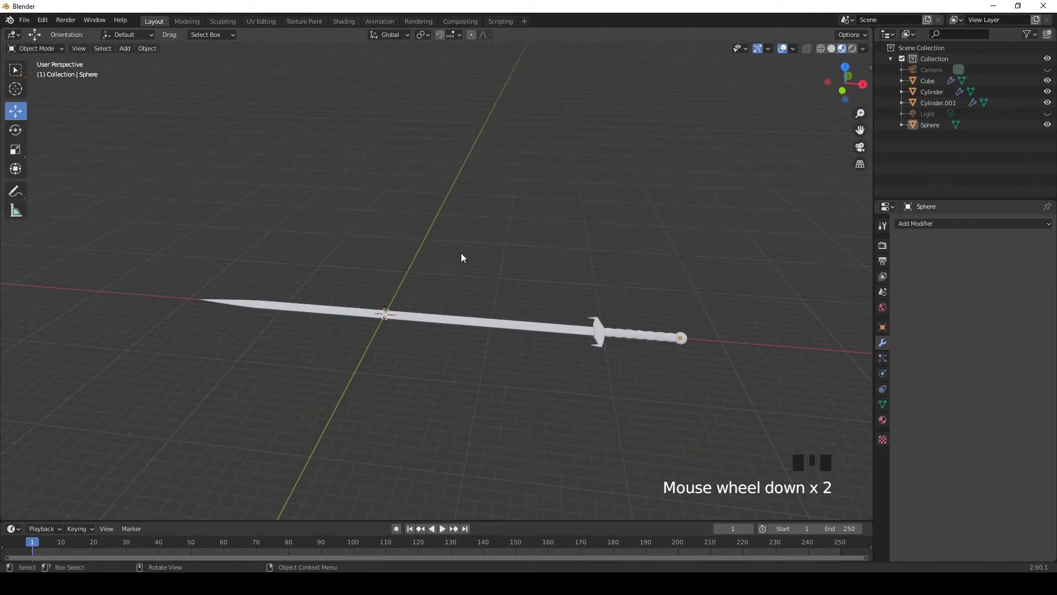
{"action": "left_click", "coordinate": [831, 49]}
{"action": "middle_click_drag", "start_coordinate": [679, 297], "coordinate": [497, 387]}
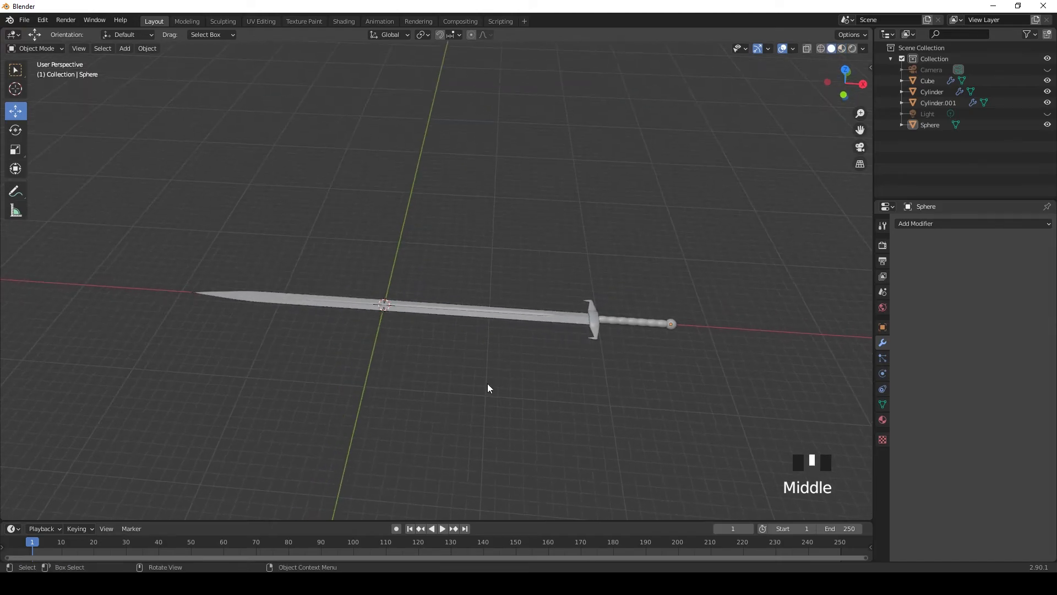
{"action": "left_click_drag", "start_coordinate": [178, 250], "coordinate": [717, 390]}
{"action": "left_click", "coordinate": [882, 327]}
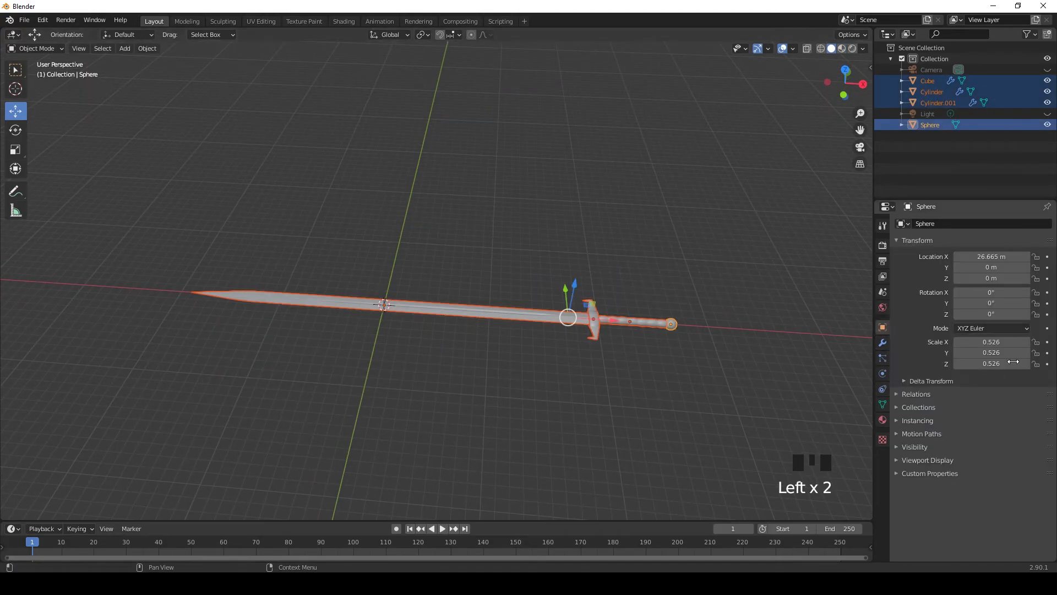
{"action": "key", "text": "ctrl+z"}
{"action": "left_click_drag", "start_coordinate": [992, 303], "coordinate": [1008, 291]}
{"action": "left_click_drag", "start_coordinate": [991, 342], "coordinate": [991, 342]}
{"action": "key", "text": "ctrl+z"}
{"action": "left_click", "coordinate": [630, 389]}
{"action": "middle_click_drag", "start_coordinate": [629, 388], "coordinate": [522, 361]}
Step: Show the whole sword from the top and switch the viewport to material preview shading
{"action": "key", "text": "KP_7"}
{"action": "scroll", "coordinate": [616, 344], "scroll_direction": "up", "scroll_amount": 3}
{"action": "scroll", "coordinate": [528, 350], "scroll_direction": "up", "scroll_amount": 1}
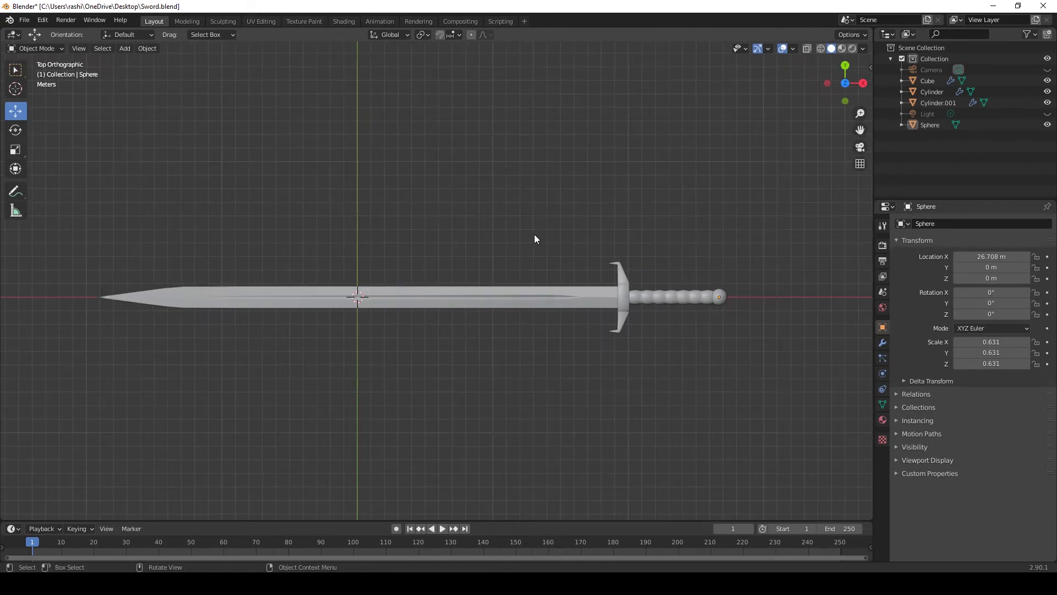
{"action": "left_click_drag", "start_coordinate": [531, 230], "coordinate": [694, 373]}
{"action": "left_click_drag", "start_coordinate": [591, 365], "coordinate": [630, 420]}
{"action": "scroll", "coordinate": [460, 328], "scroll_direction": "up", "scroll_amount": 2}
{"action": "middle_click_drag", "start_coordinate": [460, 328], "coordinate": [531, 288]}
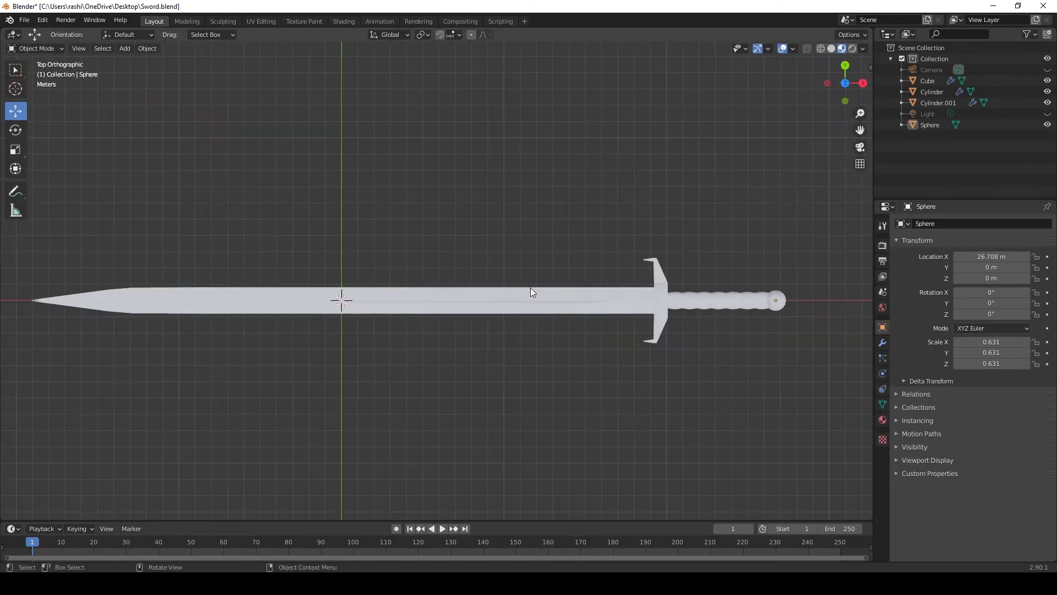
Step: Turn the timeline area into a Shader Editor about half the window high and create a new material for the pommel sphere
{"action": "left_click", "coordinate": [10, 530]}
{"action": "left_click", "coordinate": [35, 479]}
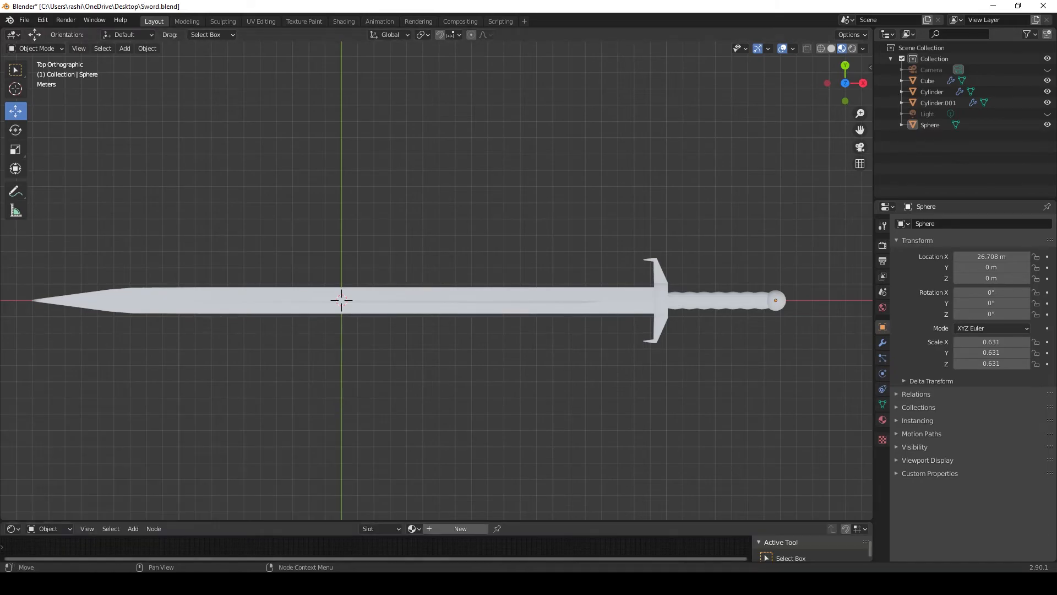
{"action": "left_click_drag", "start_coordinate": [517, 522], "coordinate": [496, 286]}
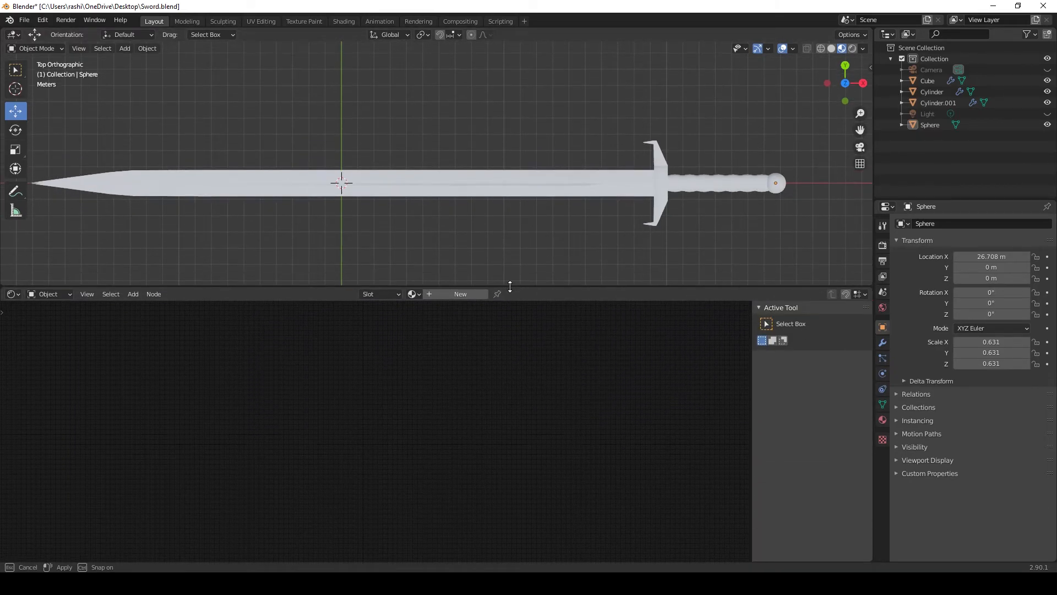
{"action": "middle_click_drag", "start_coordinate": [455, 242], "coordinate": [481, 224], "text": "shift"}
{"action": "left_click", "coordinate": [455, 293]}
{"action": "scroll", "coordinate": [394, 451], "scroll_direction": "up", "scroll_amount": 9}
{"action": "middle_click_drag", "start_coordinate": [393, 451], "coordinate": [500, 355]}
Step: Set the blade material's metallic to 1.000, specular to 0.150 and roughness to 0.000
{"action": "left_click", "coordinate": [504, 165]}
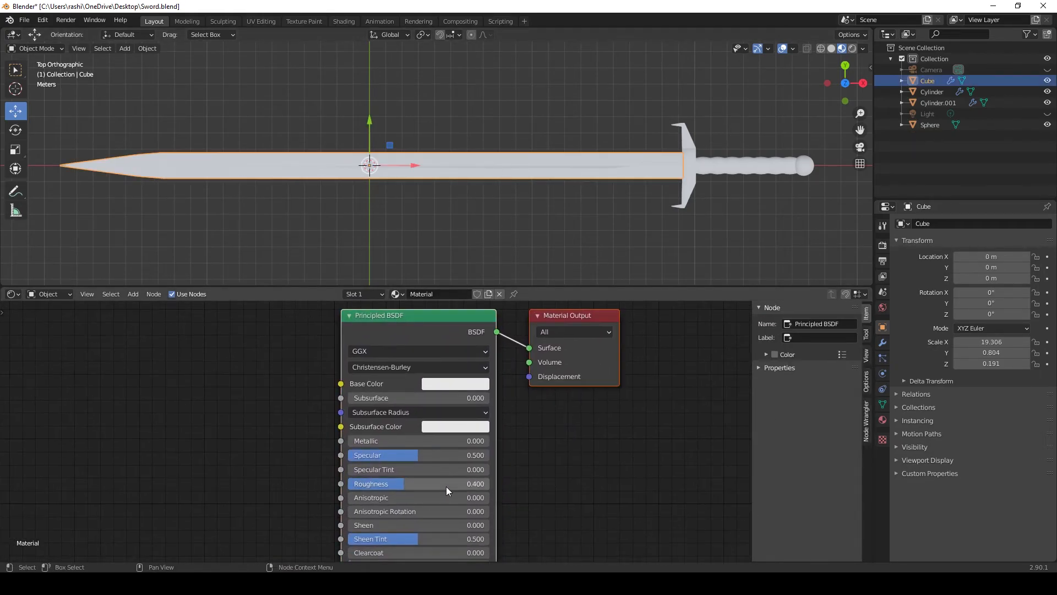
{"action": "left_click_drag", "start_coordinate": [356, 446], "coordinate": [489, 445]}
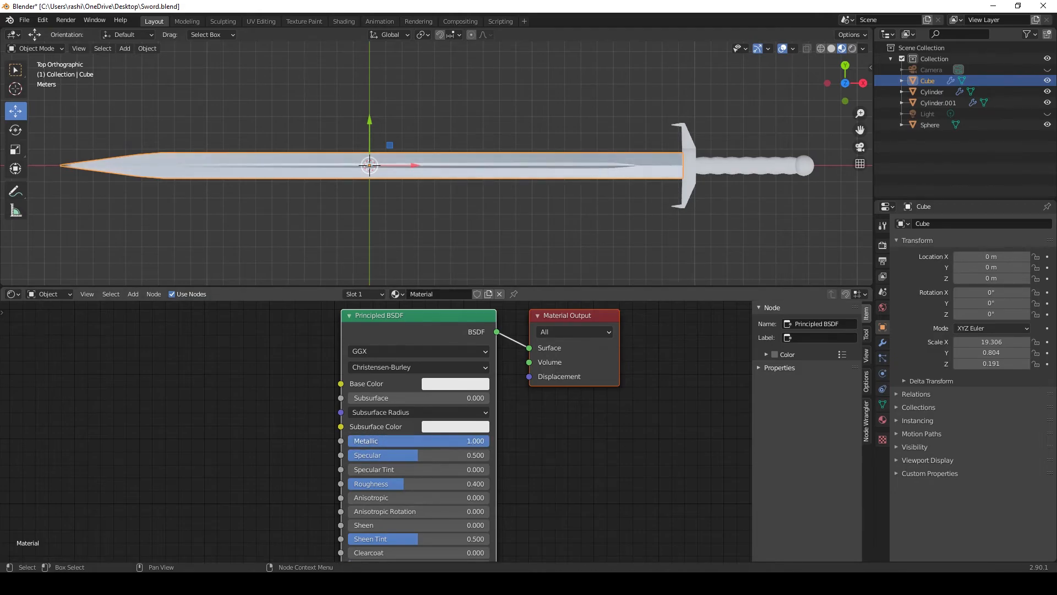
{"action": "mouse_move", "coordinate": [371, 483]}
{"action": "left_mouse_down"}
{"action": "mouse_move", "coordinate": [346, 483]}
{"action": "mouse_move", "coordinate": [337, 455]}
{"action": "mouse_move", "coordinate": [571, 451]}
{"action": "left_mouse_up"}
Step: Rename the blade's material to Blade
{"action": "middle_click_drag", "start_coordinate": [698, 197], "coordinate": [247, 183], "text": "shift"}
{"action": "left_click", "coordinate": [513, 181]}
{"action": "left_click", "coordinate": [357, 163]}
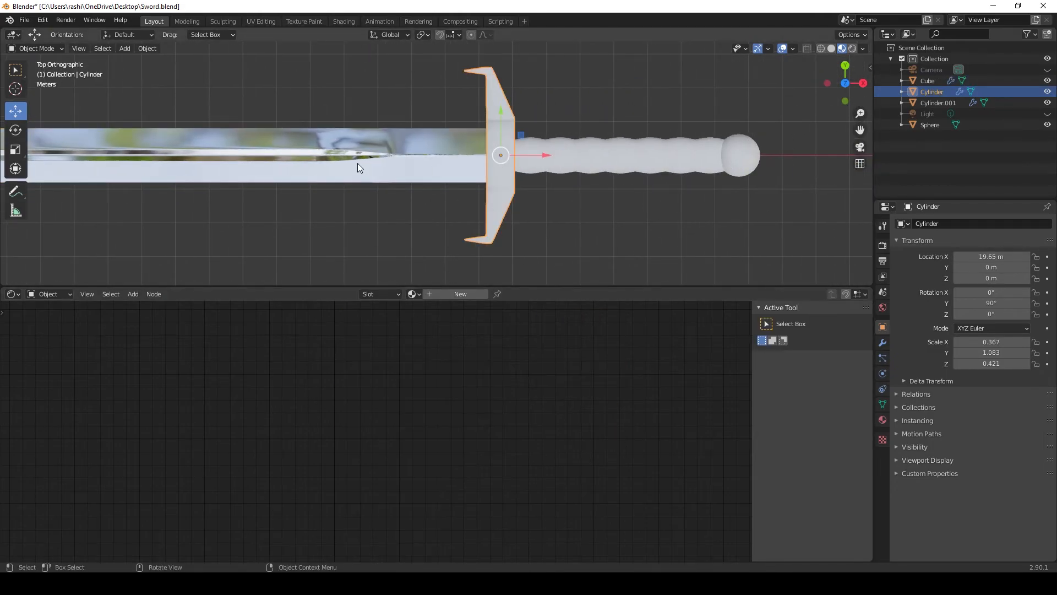
{"action": "key", "text": "BackSpace"}
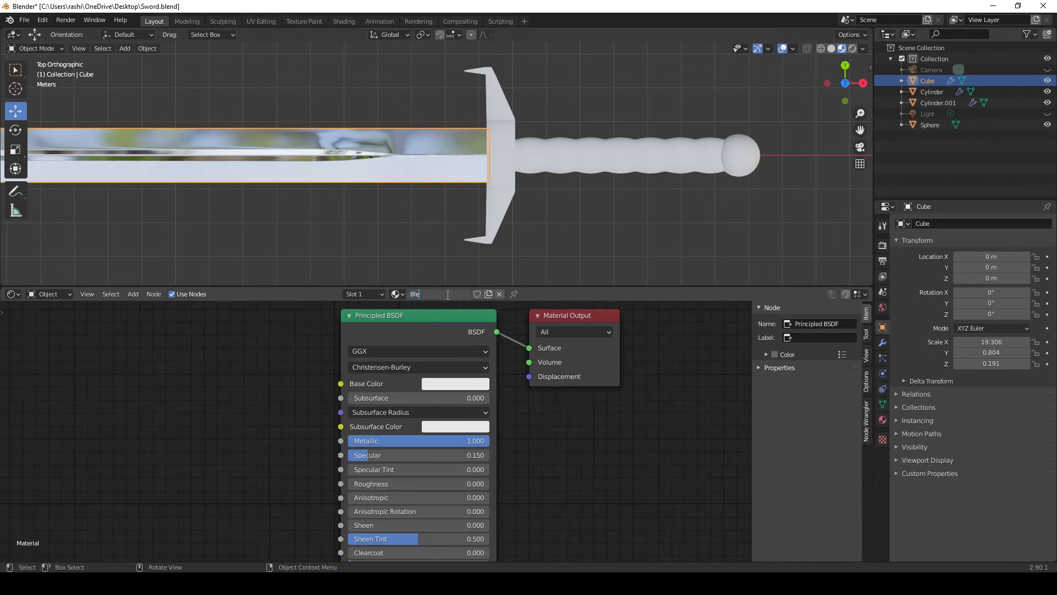
{"action": "key", "text": "Return"}
Step: Try the existing Blade material on the crossguard
{"action": "left_click", "coordinate": [507, 167]}
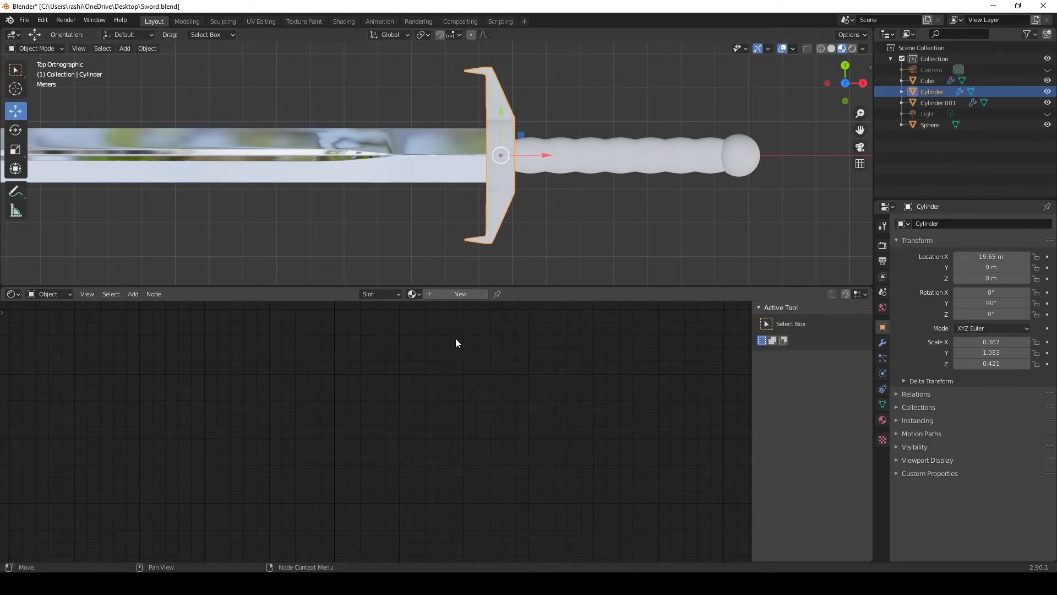
{"action": "left_click", "coordinate": [412, 294]}
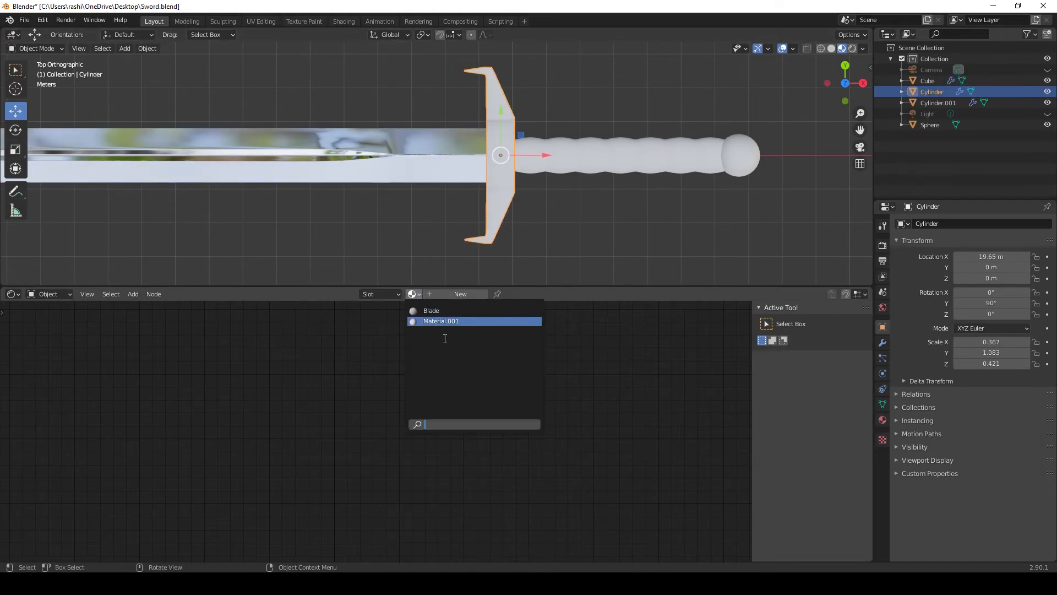
{"action": "left_click", "coordinate": [431, 311]}
{"action": "scroll", "coordinate": [484, 432], "scroll_direction": "down", "scroll_amount": 1}
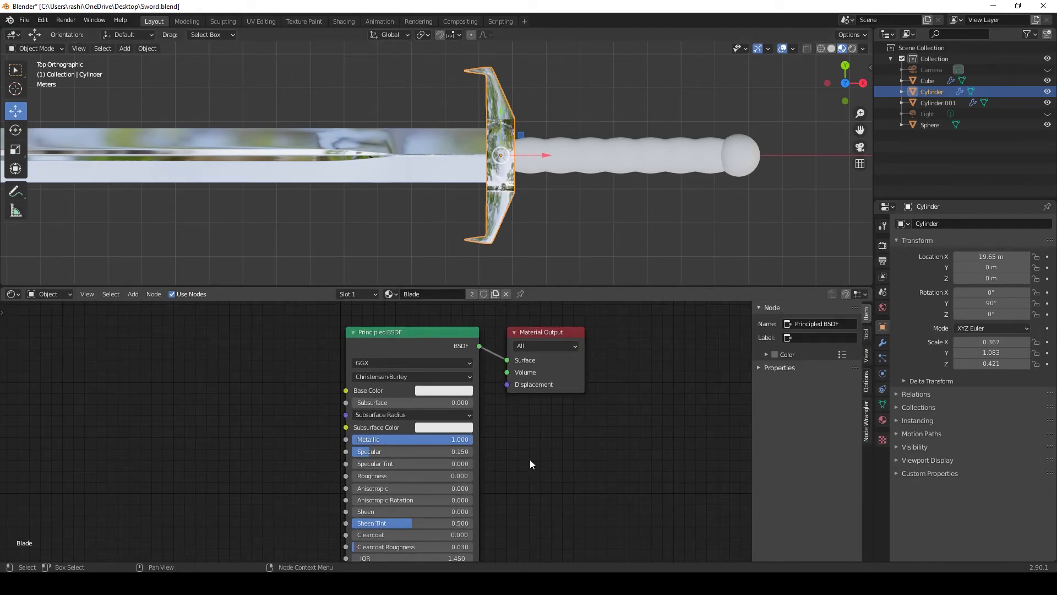
{"action": "key", "text": "ctrl+z"}
Step: Give the crossguard a new material with metallic 1.000, specular 0.059, roughness 0.000 and a yellow base color of hue 0.137, saturation 0.857, value 0.906
{"action": "left_click", "coordinate": [446, 294]}
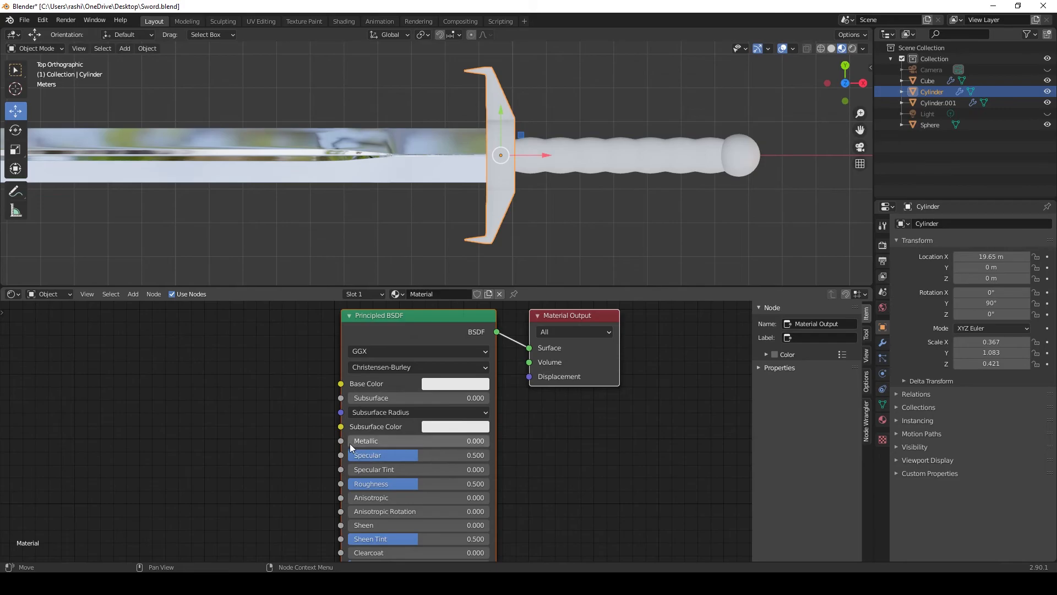
{"action": "left_click_drag", "start_coordinate": [351, 443], "coordinate": [488, 443]}
{"action": "left_click_drag", "start_coordinate": [402, 482], "coordinate": [355, 456]}
{"action": "left_click", "coordinate": [456, 383]}
{"action": "left_click", "coordinate": [467, 260]}
{"action": "left_click_drag", "start_coordinate": [467, 260], "coordinate": [444, 265]}
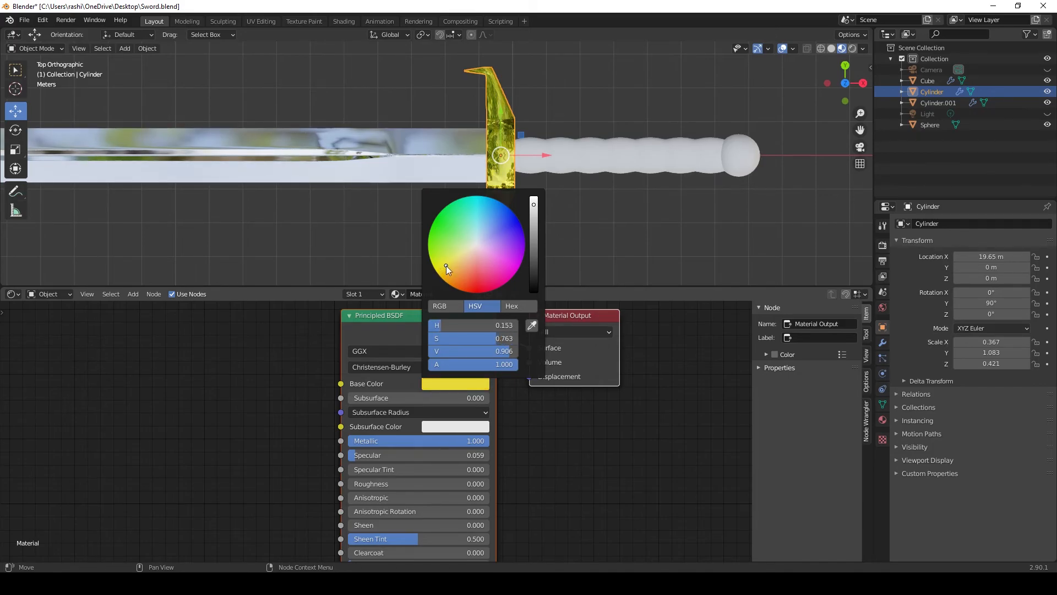
{"action": "scroll", "coordinate": [545, 240], "scroll_direction": "up", "scroll_amount": 5}
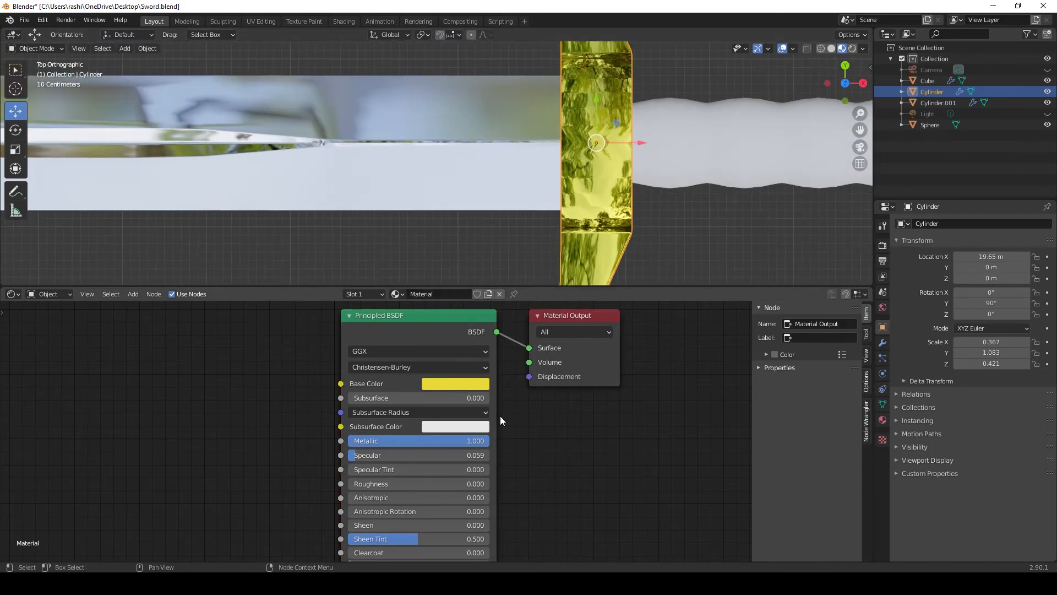
{"action": "left_click", "coordinate": [449, 388]}
{"action": "left_click_drag", "start_coordinate": [446, 268], "coordinate": [445, 271]}
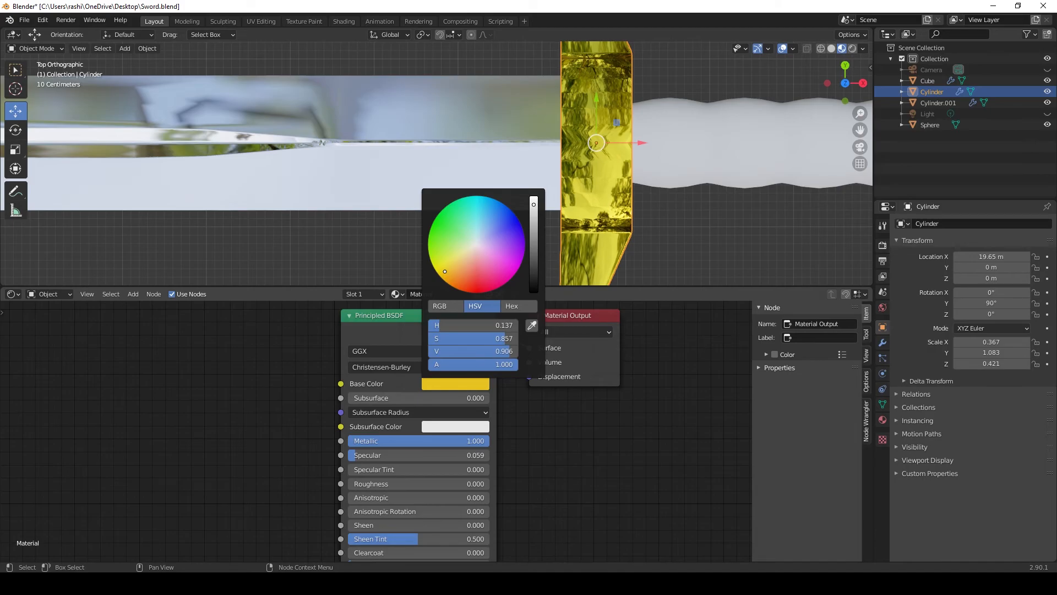
Step: Assign the crossguard's yellow metal material to the pommel sphere
{"action": "scroll", "coordinate": [680, 242], "scroll_direction": "down", "scroll_amount": 5}
{"action": "middle_click_drag", "start_coordinate": [679, 242], "coordinate": [321, 208]}
{"action": "left_click", "coordinate": [564, 178]}
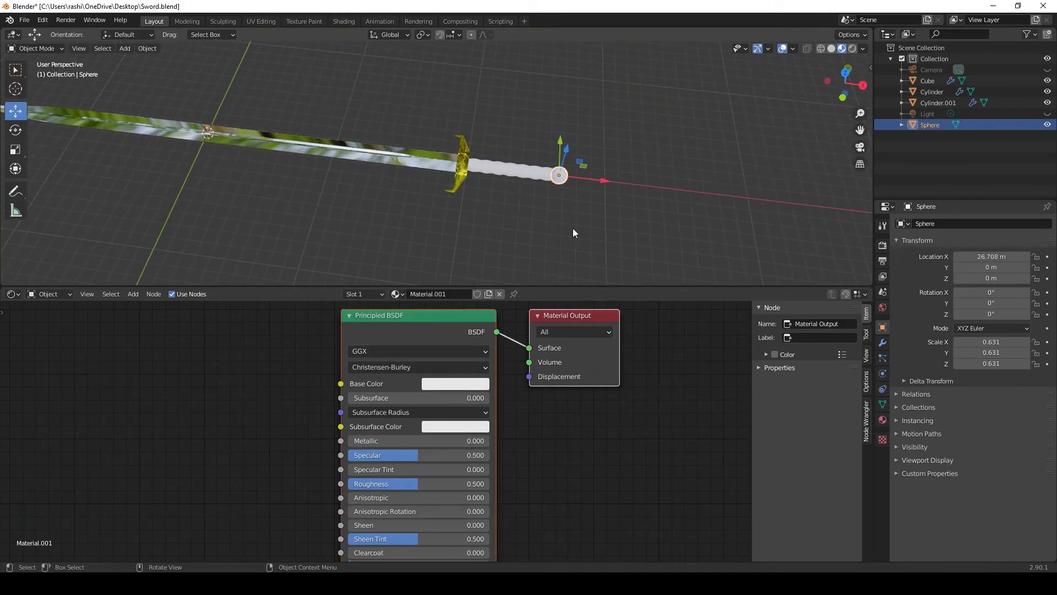
{"action": "left_click", "coordinate": [397, 294]}
{"action": "left_click", "coordinate": [420, 321]}
Step: Create a new material for the handle and add an Image Texture node beside its Principled BSDF node
{"action": "left_click", "coordinate": [490, 242]}
{"action": "middle_click_drag", "start_coordinate": [490, 242], "coordinate": [490, 173]}
{"action": "left_click", "coordinate": [489, 169]}
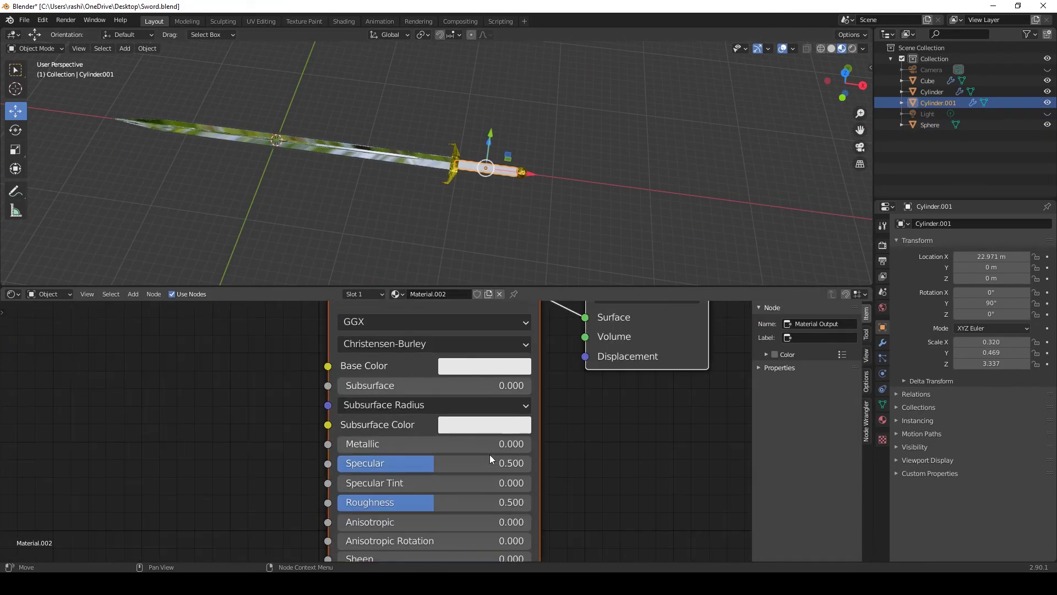
{"action": "scroll", "coordinate": [490, 454], "scroll_direction": "down", "scroll_amount": 1}
{"action": "scroll", "coordinate": [253, 432], "scroll_direction": "down", "scroll_amount": 2}
{"action": "key", "text": "shift+a"}
{"action": "mouse_move", "coordinate": [179, 428]}
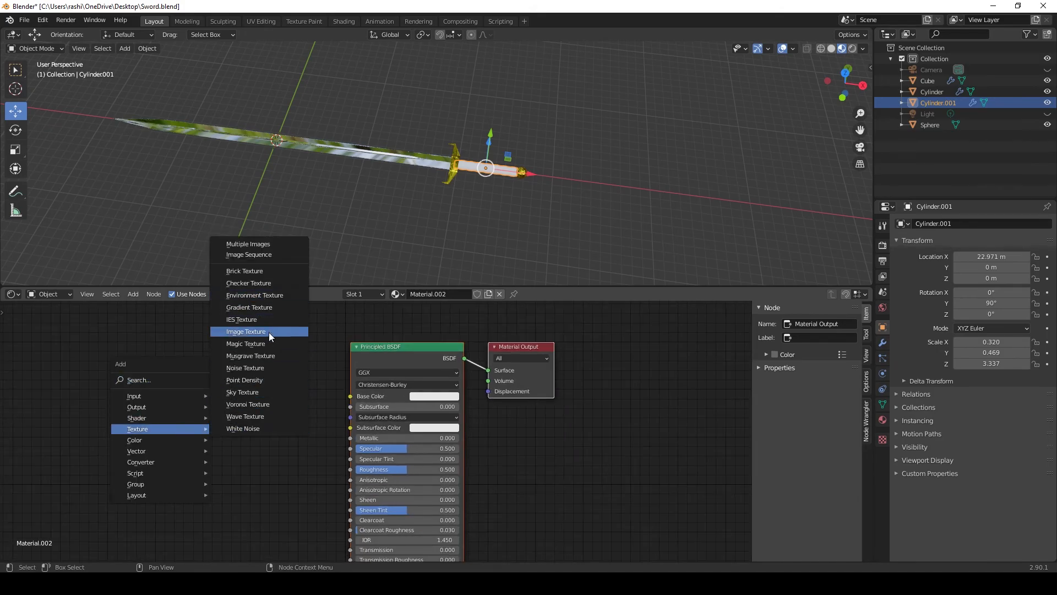
{"action": "left_click", "coordinate": [269, 332]}
{"action": "left_click", "coordinate": [279, 458]}
{"action": "scroll", "coordinate": [349, 491], "scroll_direction": "down", "scroll_amount": 1}
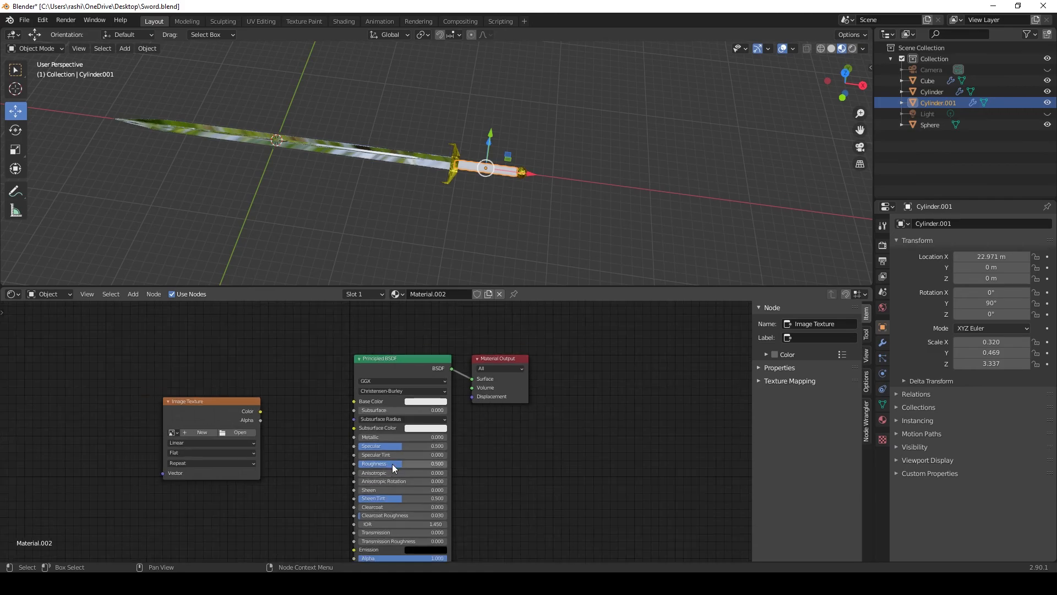
Step: Set the handle material's metallic to 1.000, specular to about 0.07 and roughness to 0.000
{"action": "left_click_drag", "start_coordinate": [361, 437], "coordinate": [352, 464]}
{"action": "scroll", "coordinate": [501, 123], "scroll_direction": "up", "scroll_amount": 6}
{"action": "middle_click_drag", "start_coordinate": [576, 200], "coordinate": [313, 186]}
Step: Load the d107yxt JPG from the Desktop into the Image Texture node and connect its Color output to the Principled BSDF's Roughness
{"action": "left_click", "coordinate": [236, 431]}
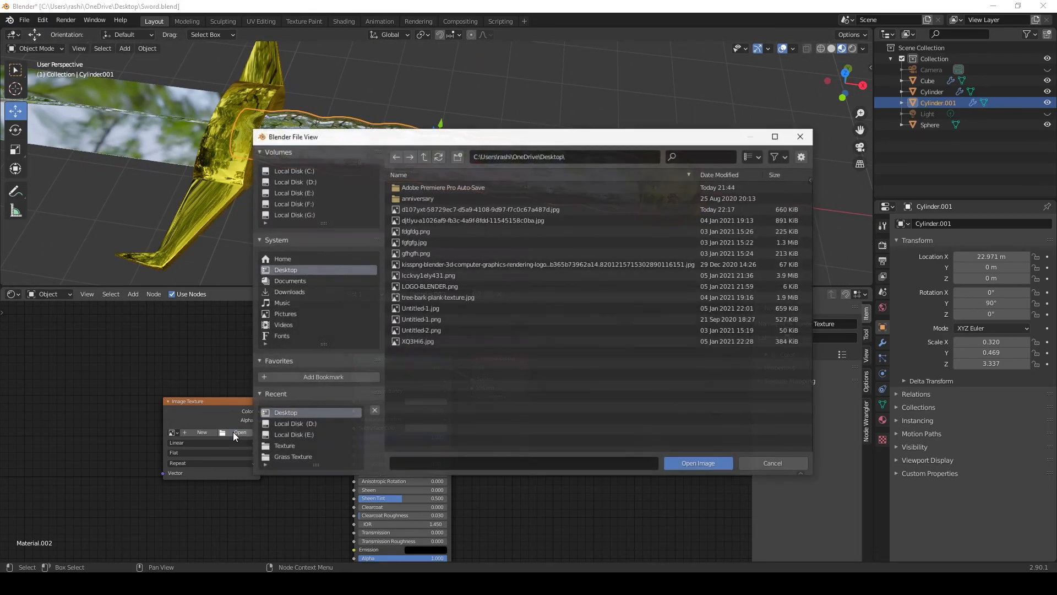
{"action": "left_click", "coordinate": [430, 210]}
{"action": "left_click", "coordinate": [639, 463]}
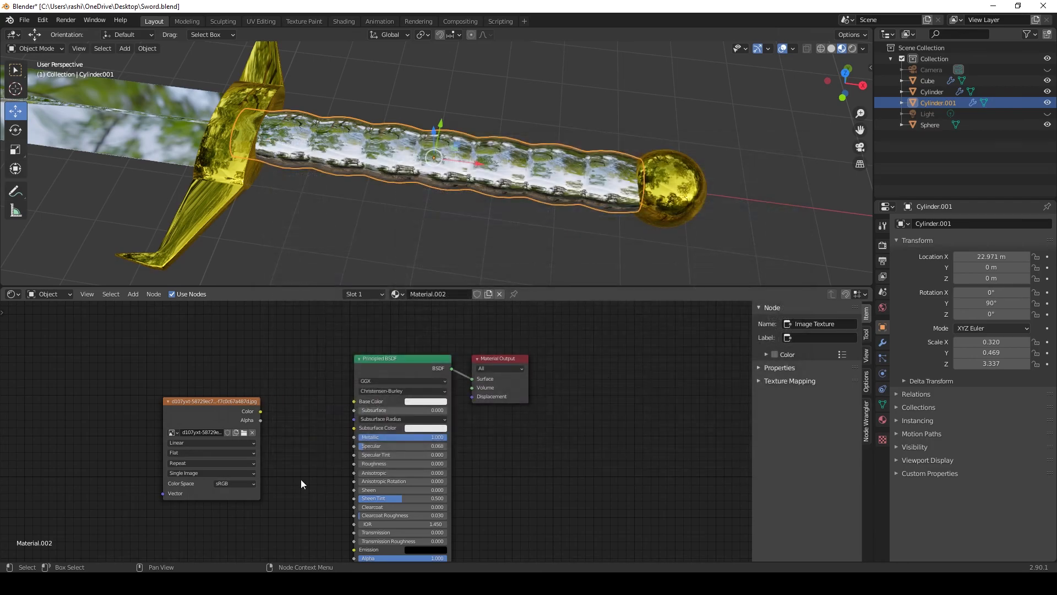
{"action": "left_click_drag", "start_coordinate": [261, 412], "coordinate": [354, 464]}
Step: Darken the handle material's base color to a gray with value 0.294
{"action": "mouse_move", "coordinate": [530, 234]}
{"action": "middle_mouse_down"}
{"action": "mouse_move", "coordinate": [537, 266]}
{"action": "mouse_move", "coordinate": [530, 256]}
{"action": "middle_mouse_up"}
{"action": "left_click", "coordinate": [439, 402]}
{"action": "left_click_drag", "start_coordinate": [474, 292], "coordinate": [474, 325]}
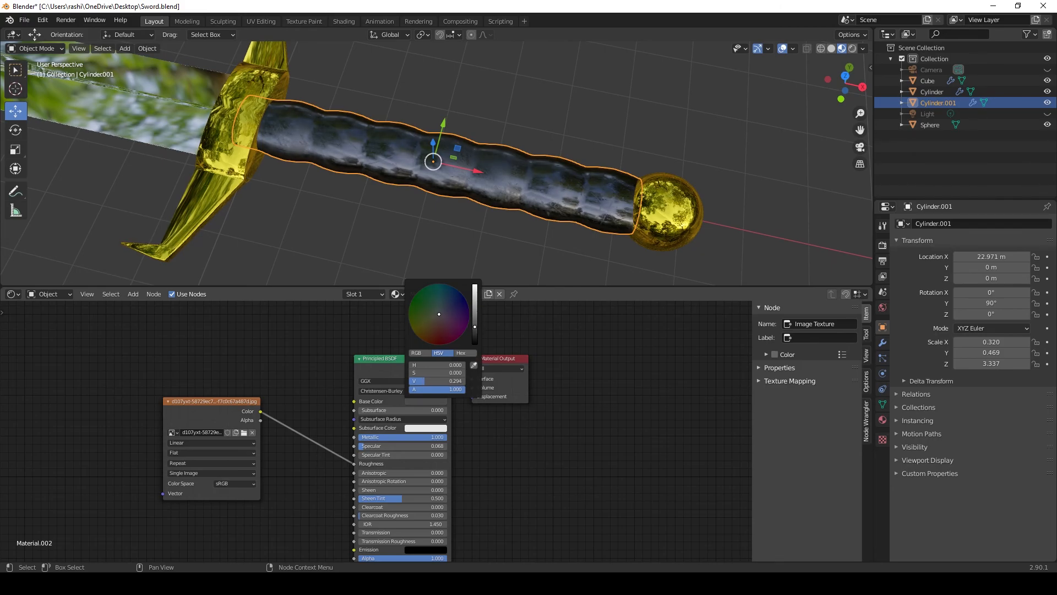
Step: Change the crossguard material's base color to a warmer gold with hue 0.112, saturation 0.857 and value 1.000
{"action": "scroll", "coordinate": [459, 232], "scroll_direction": "down", "scroll_amount": 5}
{"action": "middle_click_drag", "start_coordinate": [459, 233], "coordinate": [342, 209]}
{"action": "left_click", "coordinate": [342, 210]}
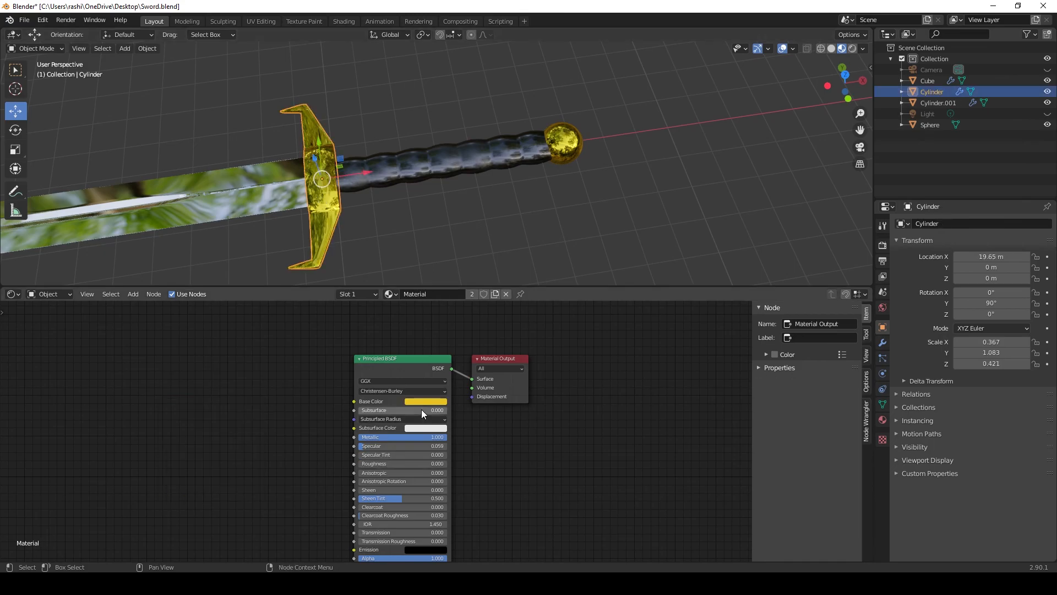
{"action": "scroll", "coordinate": [422, 408], "scroll_direction": "up", "scroll_amount": 3}
{"action": "left_click", "coordinate": [467, 375]}
{"action": "left_click_drag", "start_coordinate": [460, 246], "coordinate": [464, 250]}
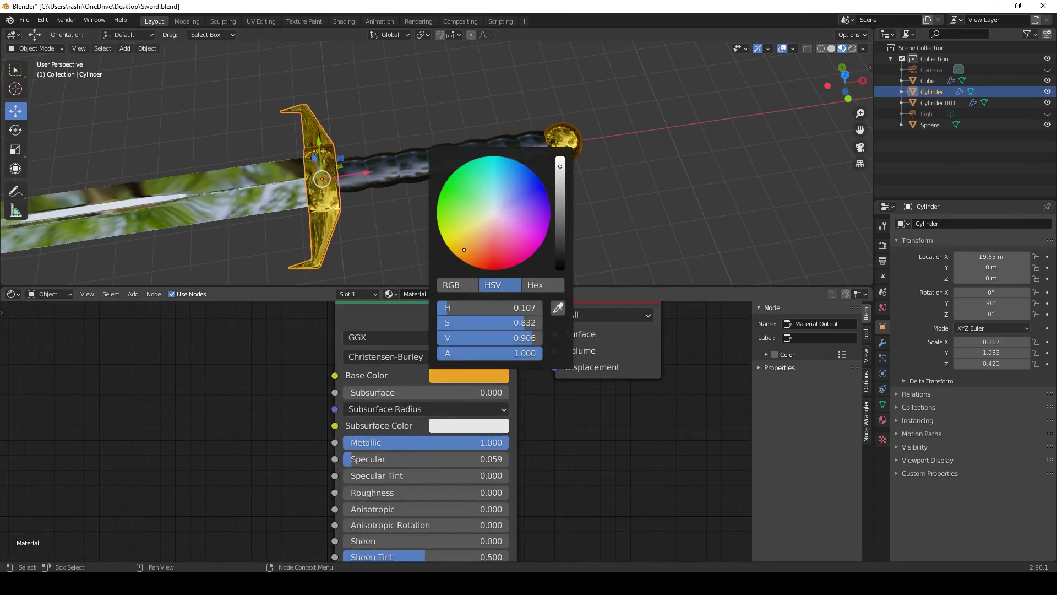
{"action": "left_click", "coordinate": [561, 166]}
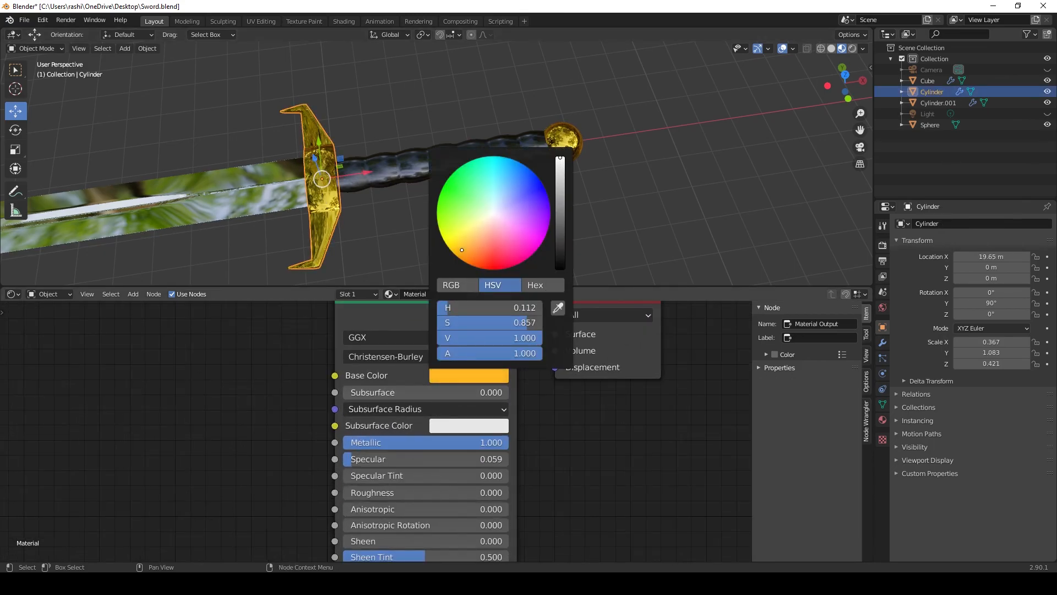
Step: Collapse the Shader Editor area to its header, deselect the crossguard and show the whole sword in a perspective view
{"action": "scroll", "coordinate": [558, 405], "scroll_direction": "down", "scroll_amount": 4}
{"action": "left_click_drag", "start_coordinate": [575, 293], "coordinate": [545, 548]}
{"action": "left_click", "coordinate": [505, 434]}
{"action": "key", "text": "KP_7"}
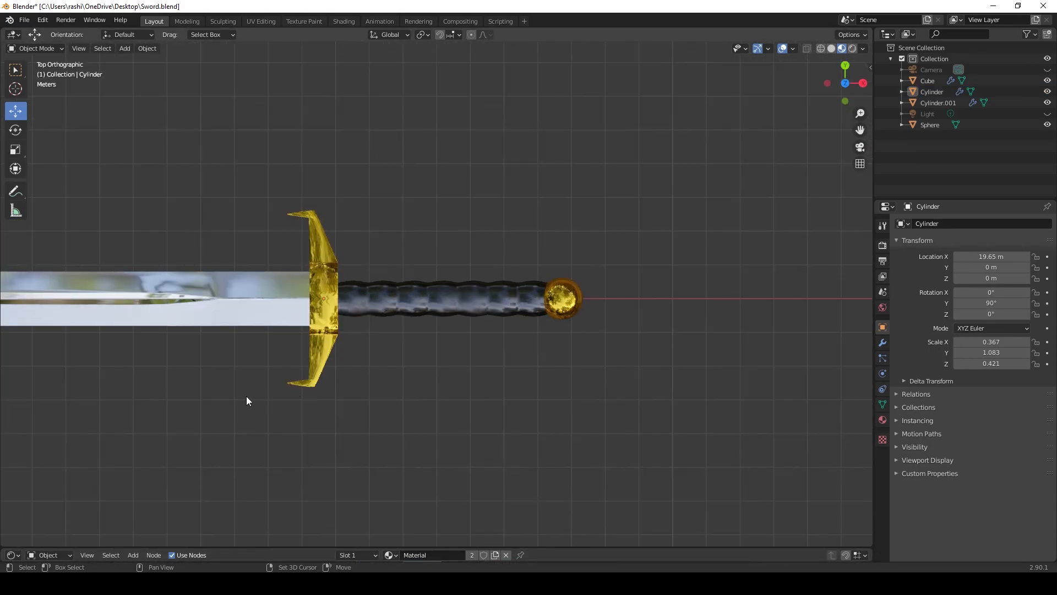
{"action": "middle_click_drag", "start_coordinate": [237, 397], "coordinate": [479, 397], "text": "shift"}
{"action": "scroll", "coordinate": [495, 396], "scroll_direction": "down", "scroll_amount": 6}
{"action": "middle_click_drag", "start_coordinate": [380, 392], "coordinate": [593, 310], "text": "shift"}
{"action": "scroll", "coordinate": [545, 377], "scroll_direction": "up", "scroll_amount": 2}
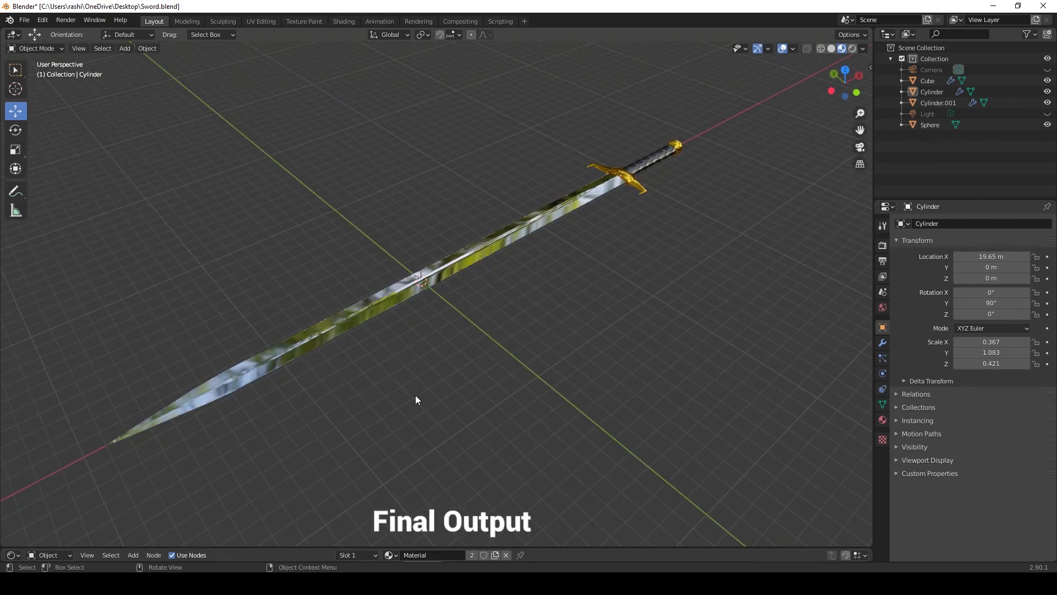